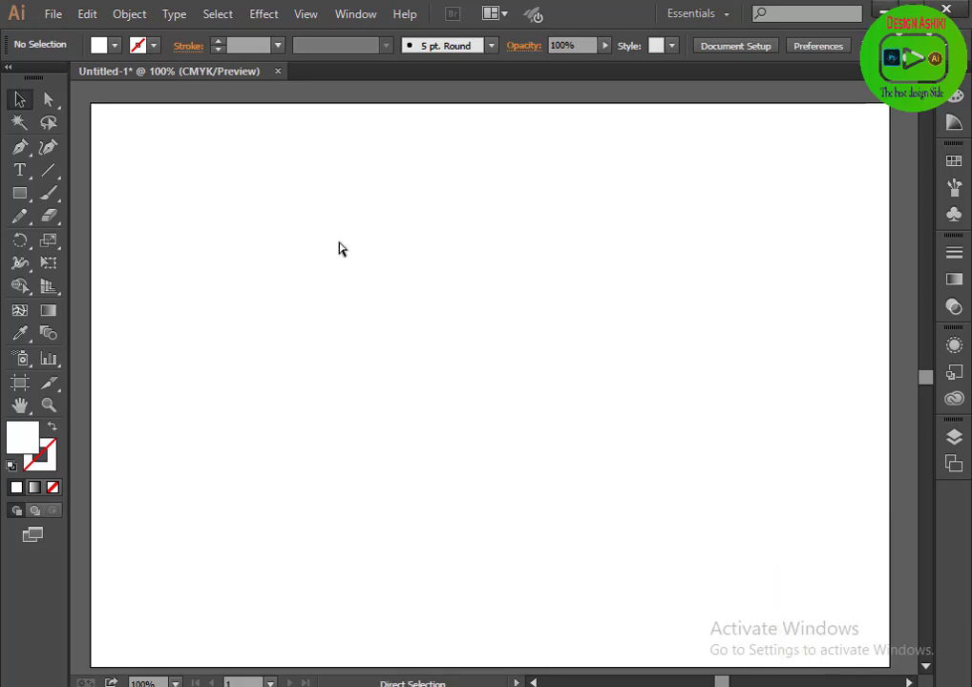
# Open the 12.png hair image from the Desktop as a new document.
pyautogui.hotkey('ctrl', 'o')
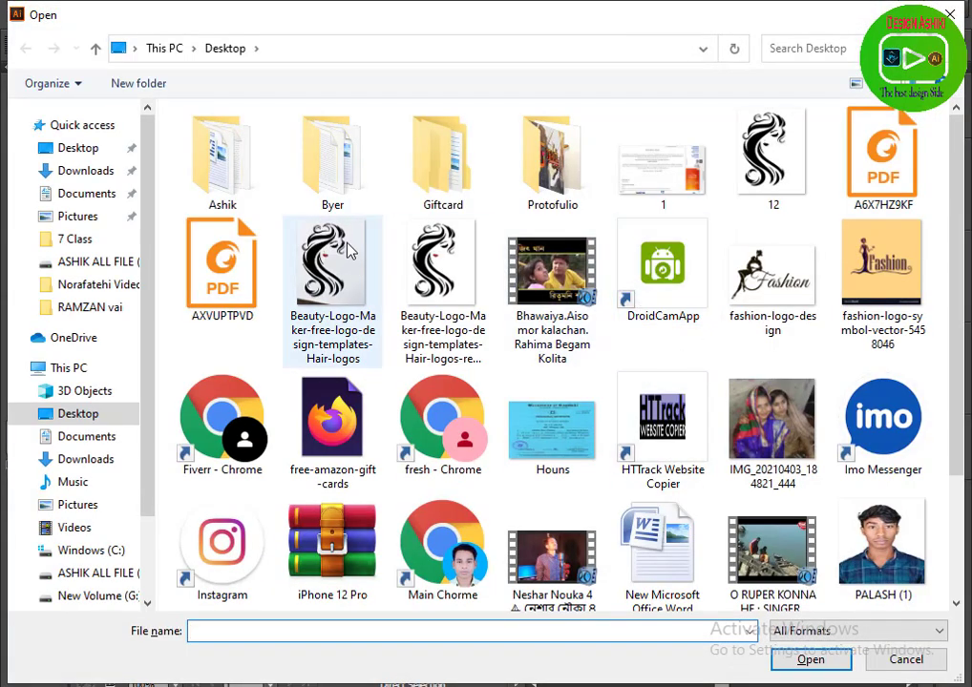
pyautogui.doubleClick(748, 202)
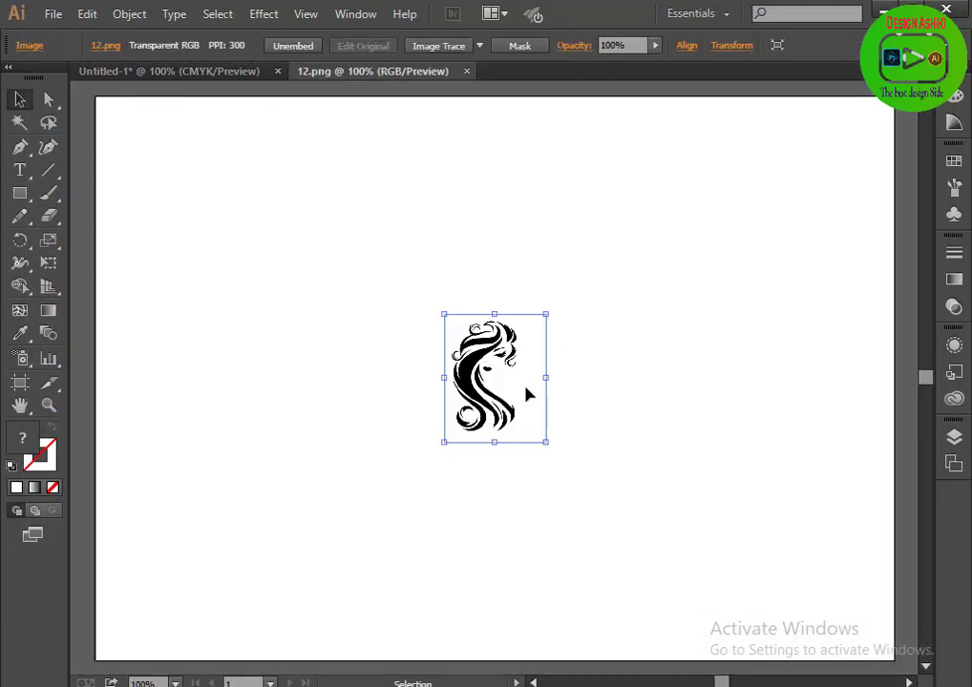
# Enlarge the hair image on the artboard and reselect it.
pyautogui.moveTo(544, 442); pyautogui.dragTo(665, 592)
pyautogui.click(747, 495)
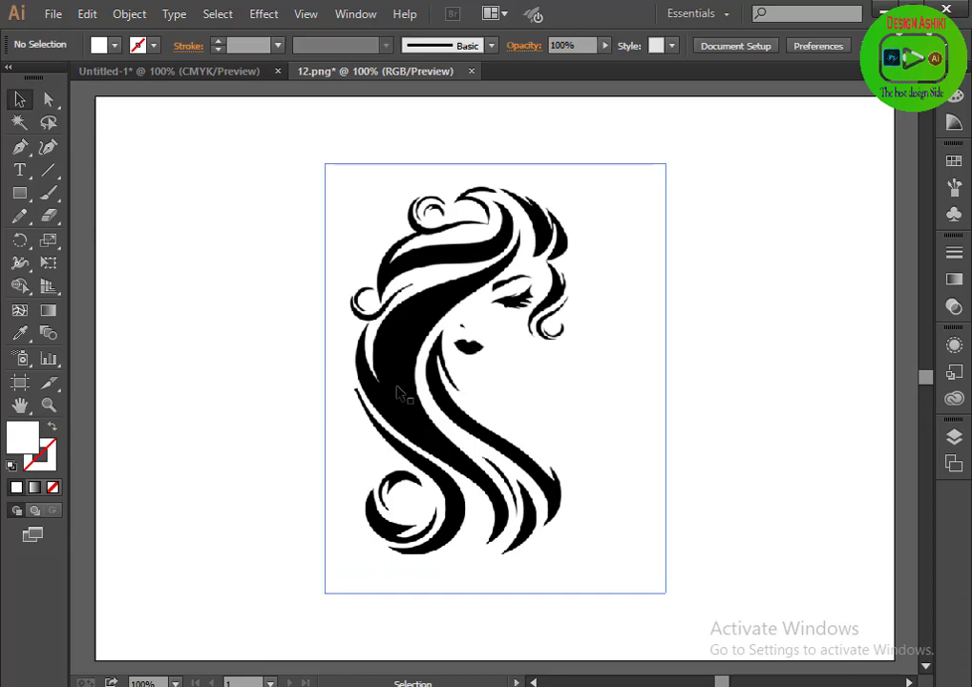
pyautogui.click(397, 397)
# Trace the image with a High Fidelity preset and expand it into vector paths.
pyautogui.click(474, 45)
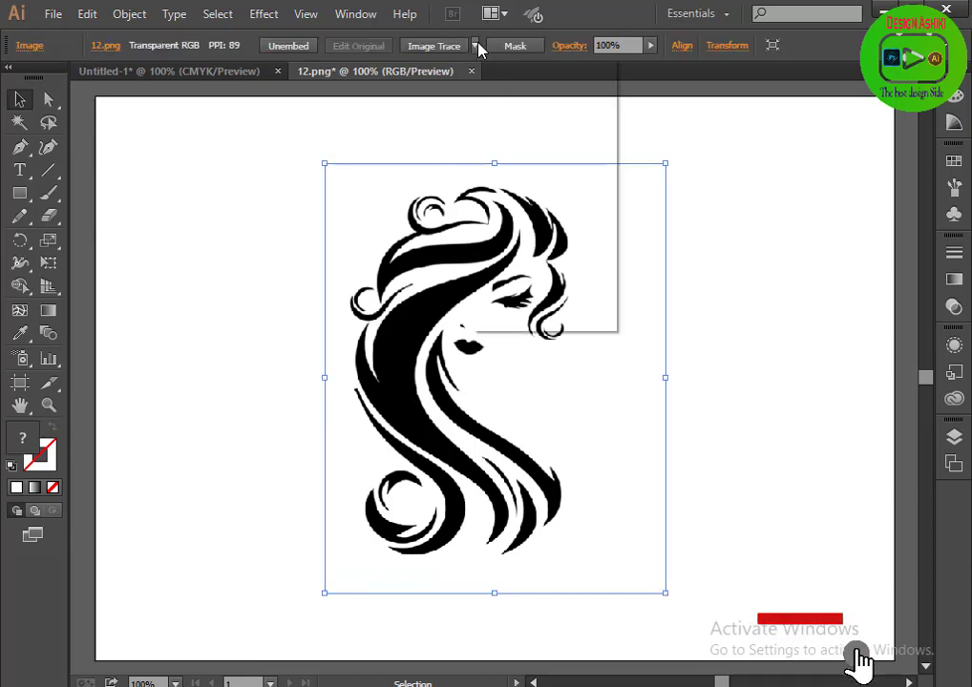
pyautogui.click(553, 118)
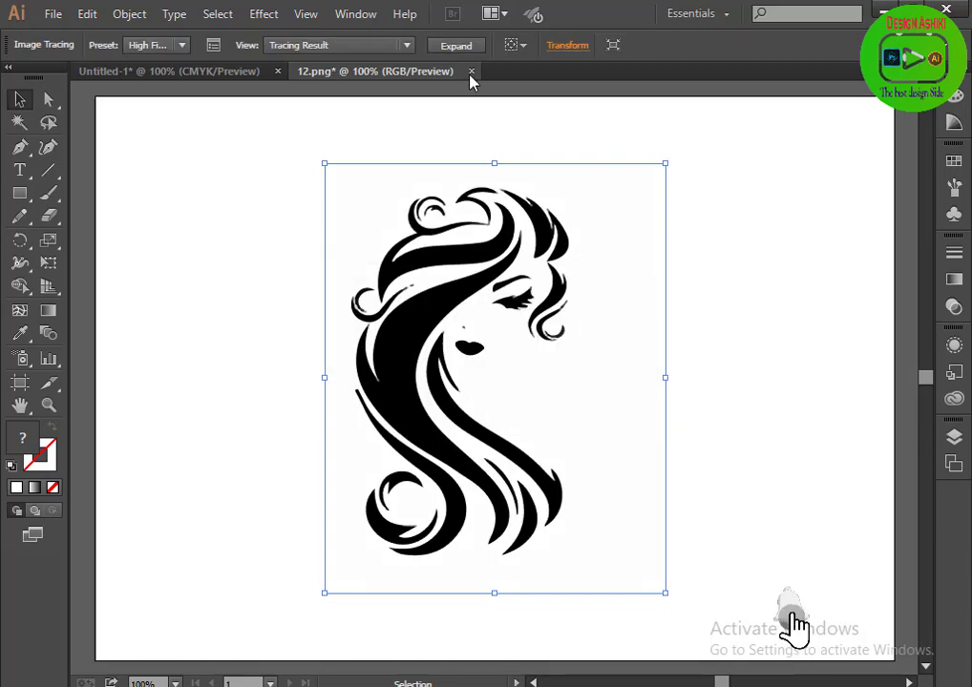
pyautogui.click(456, 45)
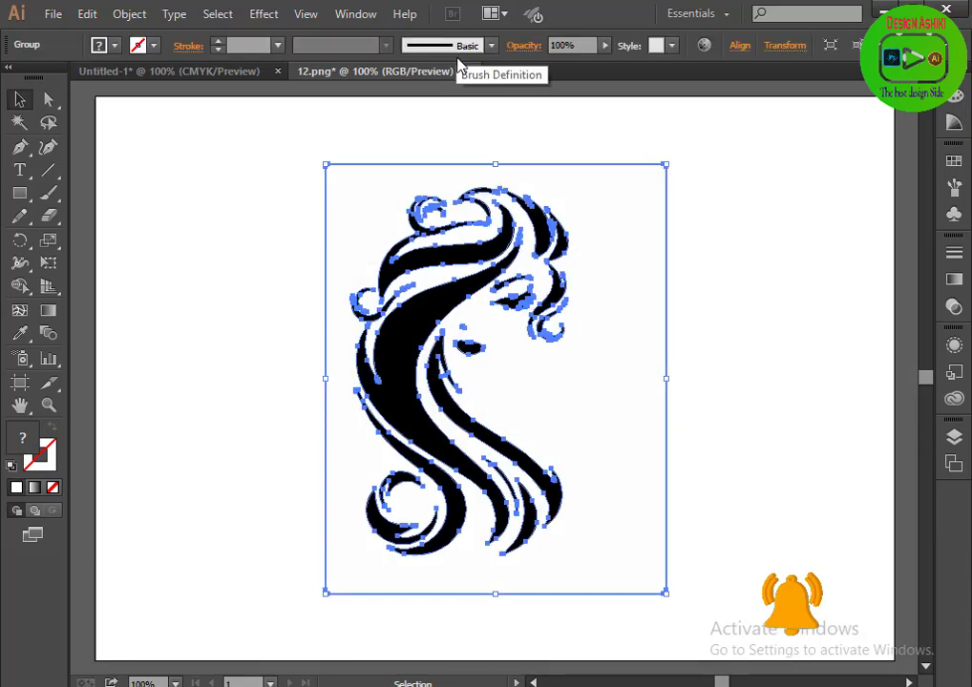
pyautogui.click(727, 375)
pyautogui.click(608, 416)
# Ungroup the traced artwork and delete its white background rectangle.
pyautogui.rightClick(609, 416)
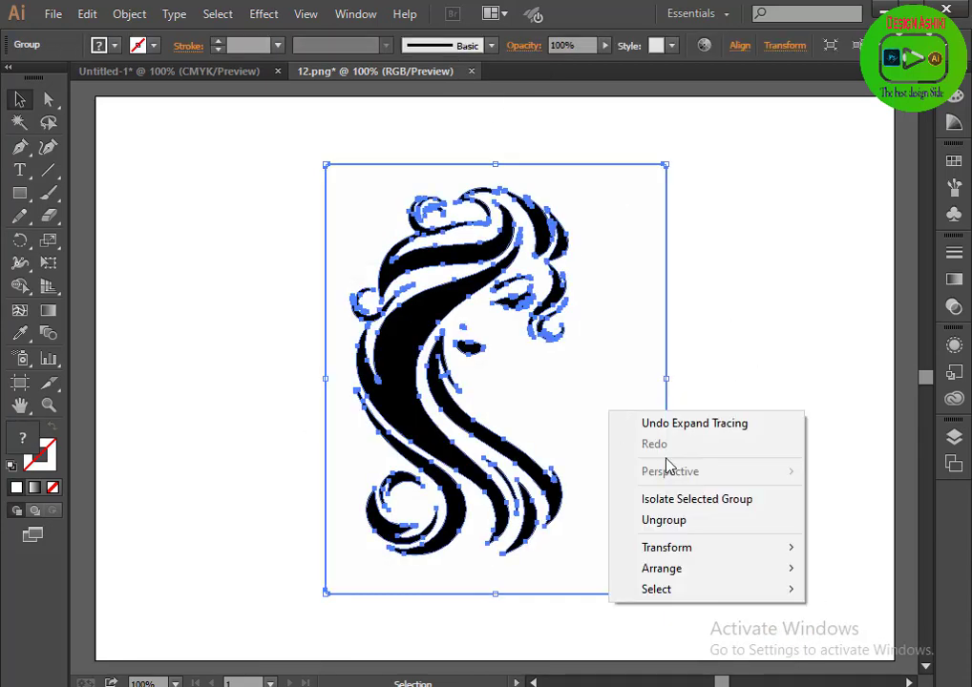
pyautogui.click(698, 525)
pyautogui.click(764, 481)
pyautogui.moveTo(611, 436); pyautogui.dragTo(757, 448)
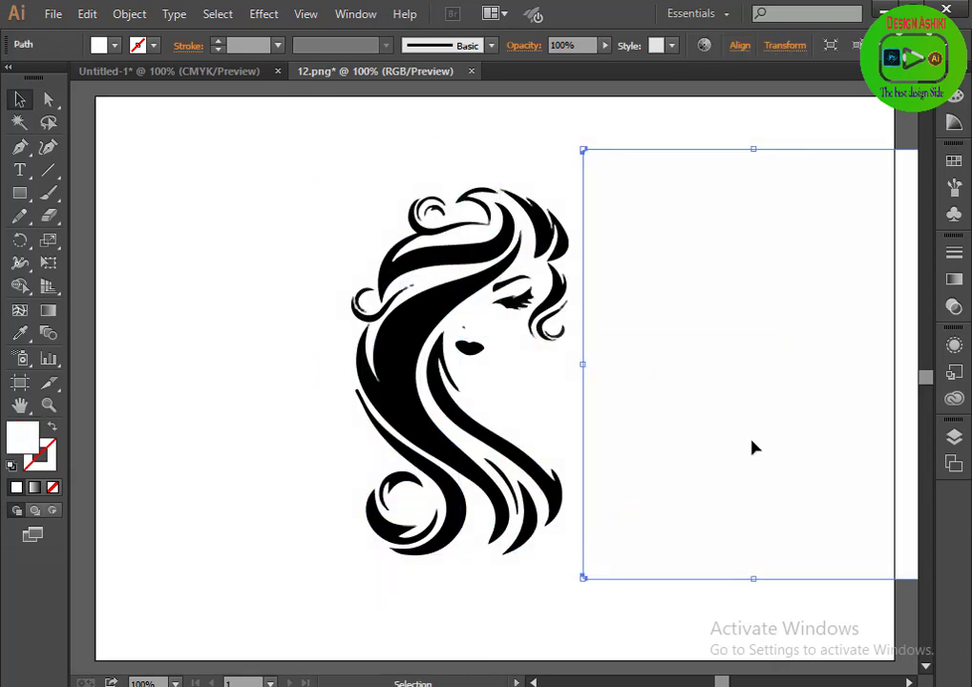
pyautogui.press('Delete')
# Group the remaining hair paths and drag them to the Untitled-1 document.
pyautogui.moveTo(321, 150); pyautogui.dragTo(625, 583)
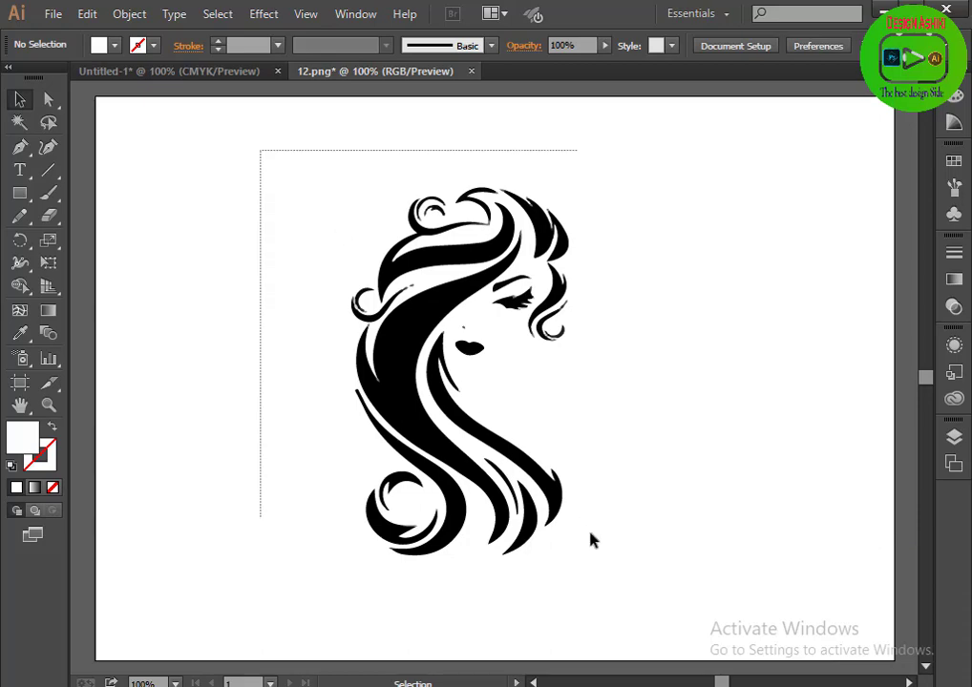
pyautogui.rightClick(512, 459)
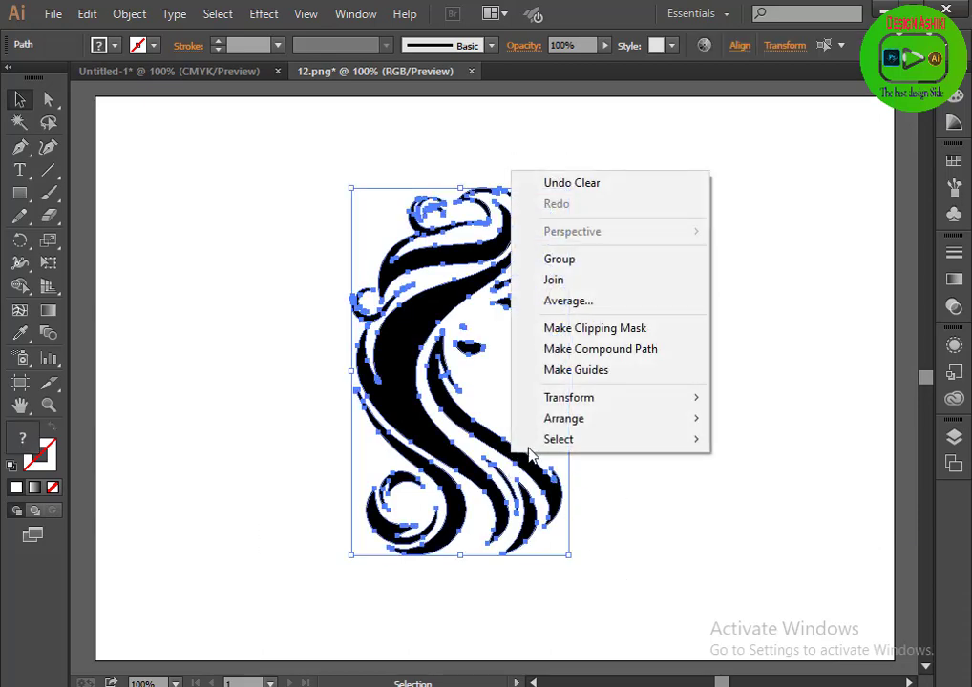
pyautogui.click(569, 259)
pyautogui.click(665, 369)
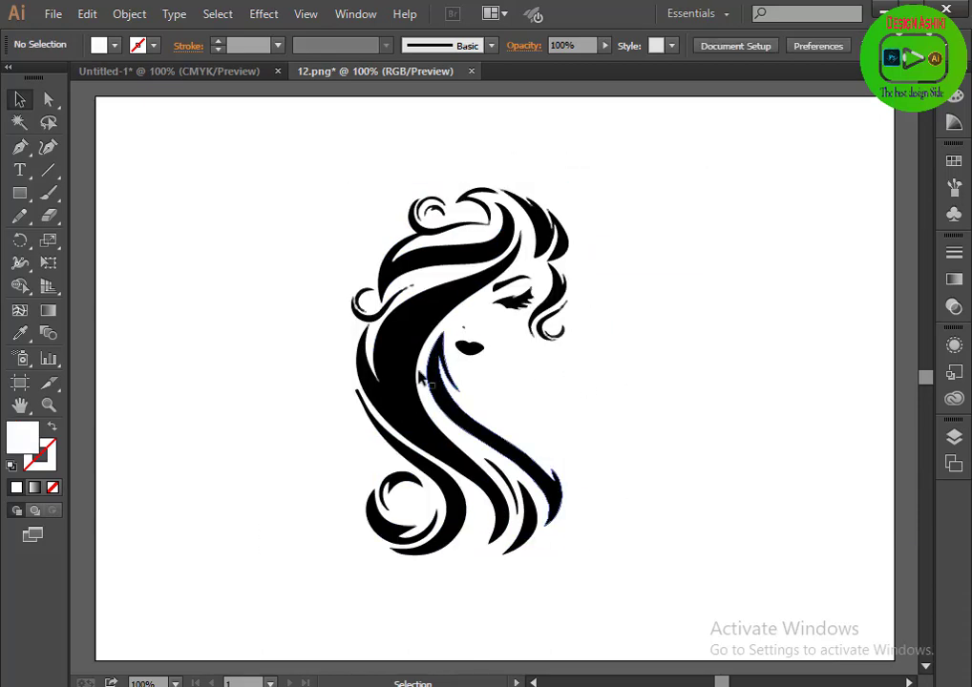
pyautogui.moveTo(392, 349); pyautogui.dragTo(151, 72)
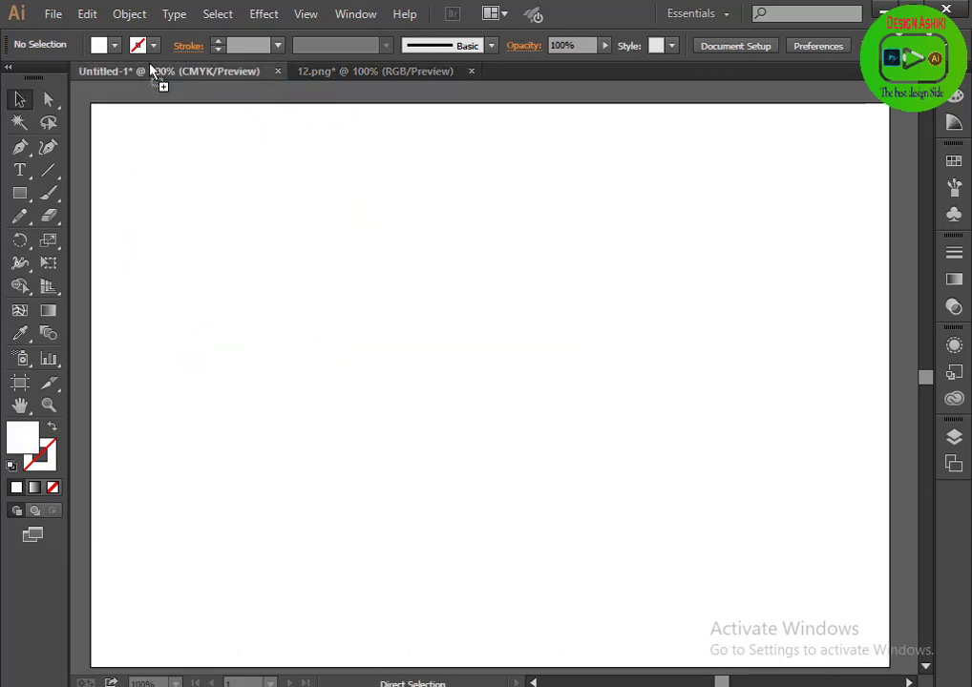
# Drop the hair artwork onto the Untitled-1 page and position it.
pyautogui.moveTo(460, 381); pyautogui.dragTo(595, 413)
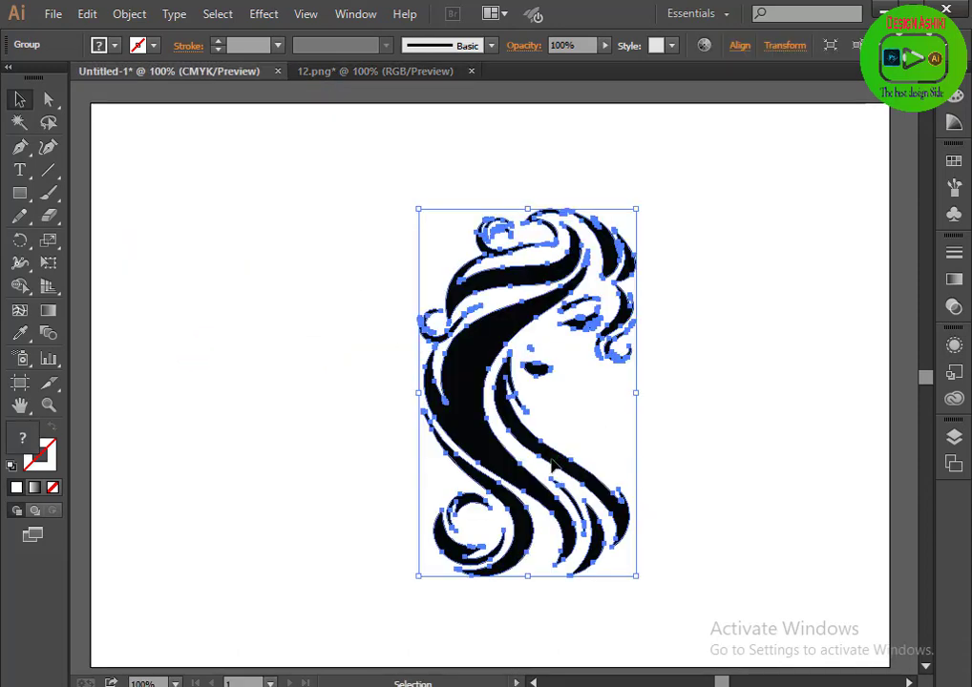
pyautogui.click(663, 501)
pyautogui.click(522, 470)
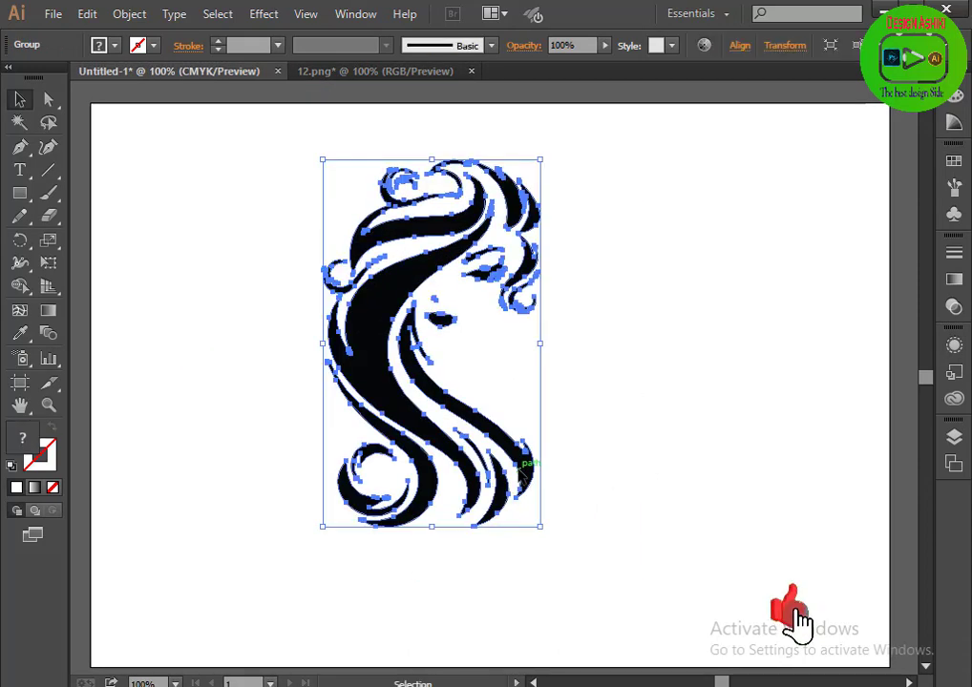
# Ungroup the hair artwork into separate paths and select the lips shape.
pyautogui.rightClick(520, 471)
pyautogui.click(576, 580)
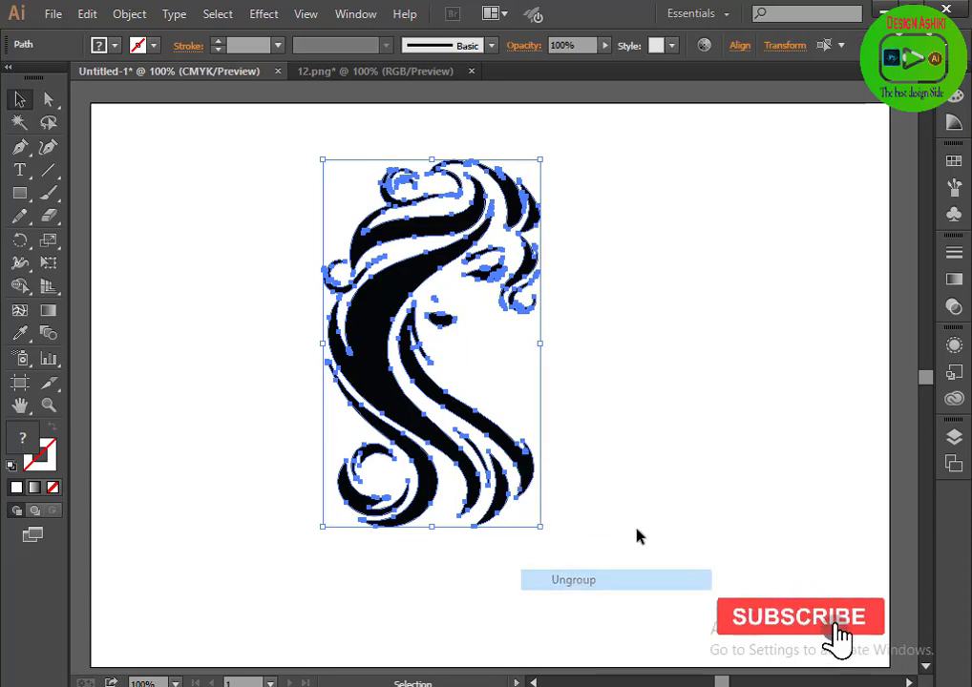
pyautogui.click(637, 536)
pyautogui.click(518, 446)
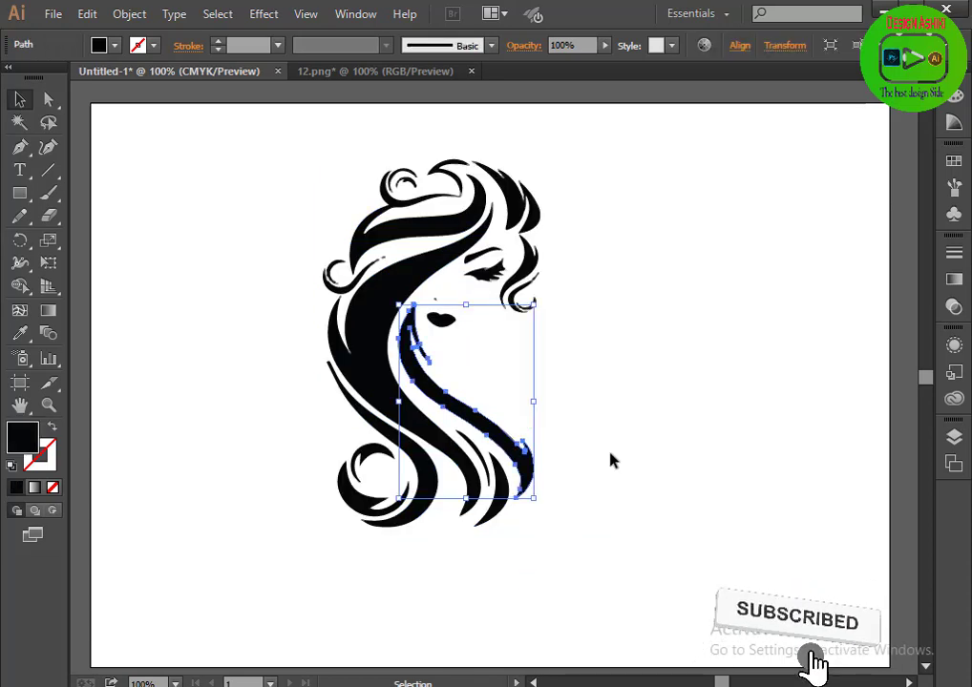
pyautogui.click(611, 461)
pyautogui.click(440, 320)
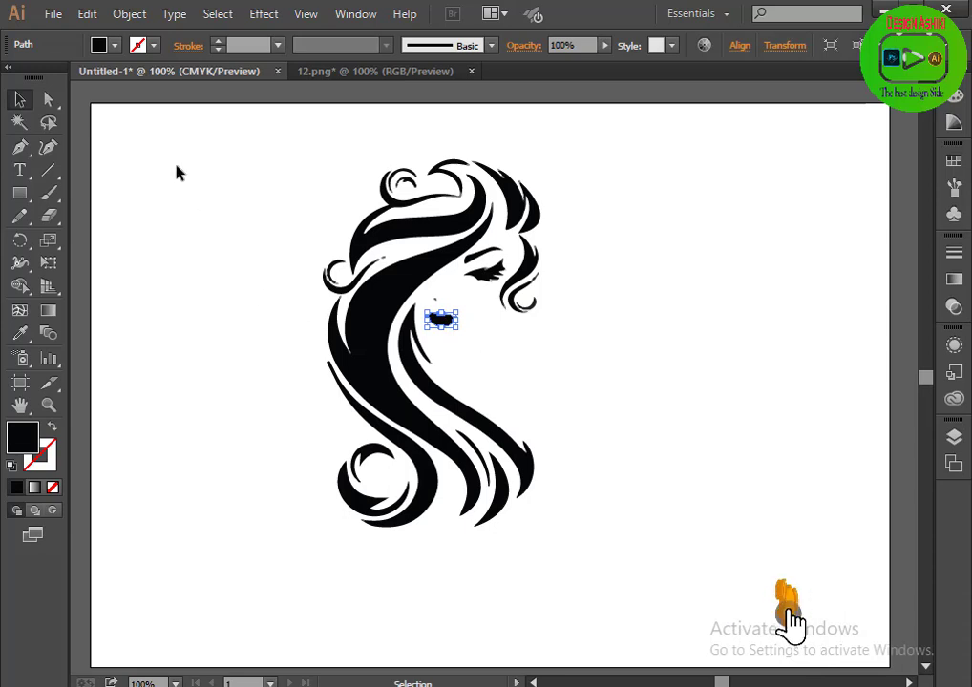
# Fill the lips with magenta-purple E533FF using the Color Picker.
pyautogui.click(113, 45)
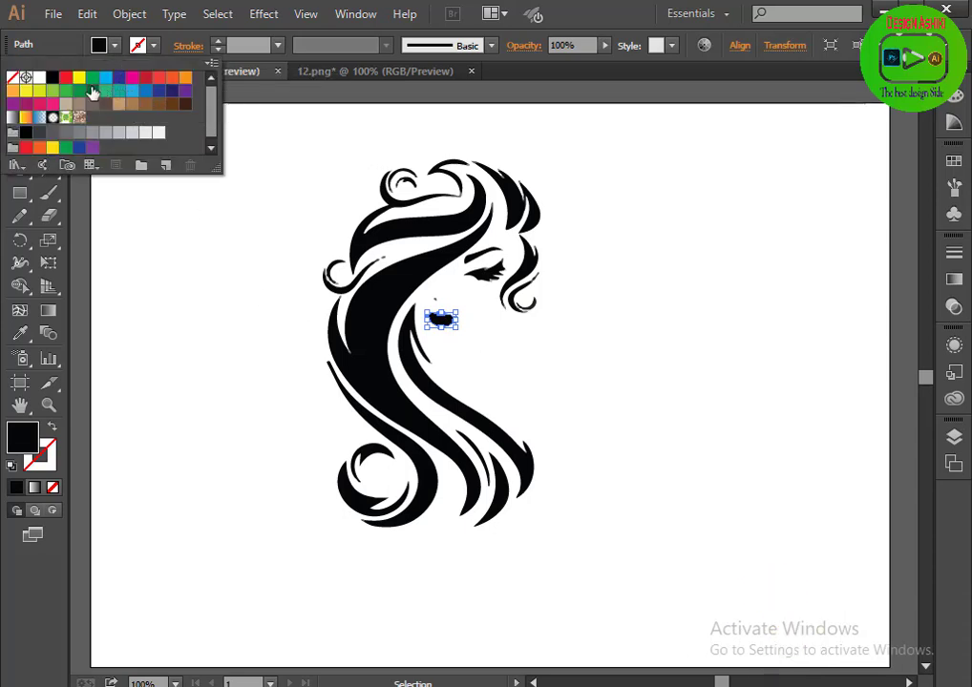
pyautogui.doubleClick(23, 437)
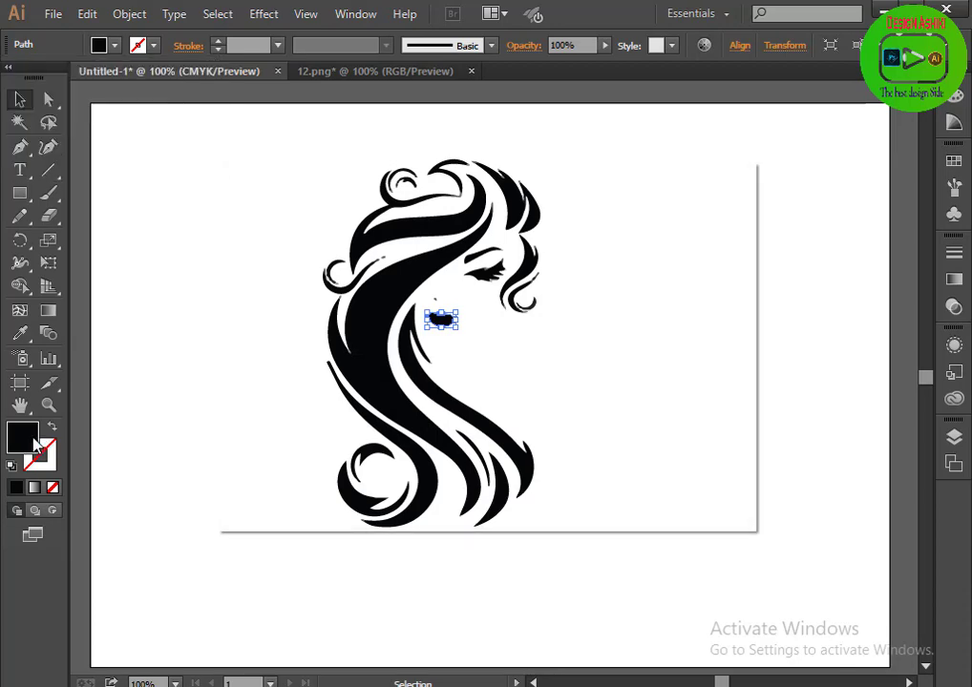
pyautogui.moveTo(495, 190)
pyautogui.mouseDown()
pyautogui.moveTo(880, 72)
pyautogui.moveTo(845, 106)
pyautogui.mouseUp()
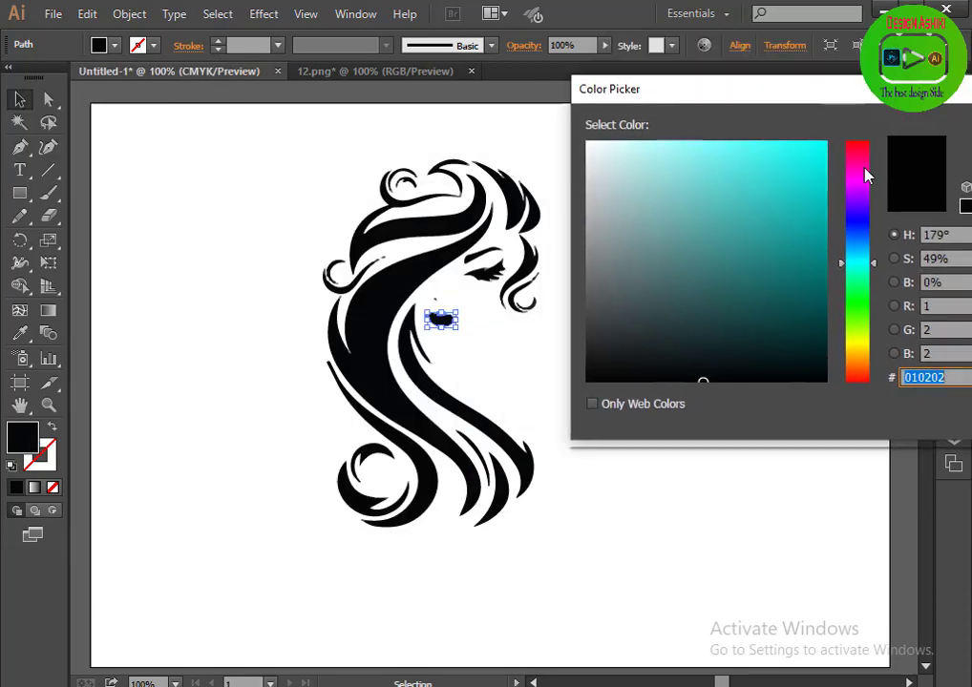
pyautogui.click(857, 188)
pyautogui.moveTo(766, 194); pyautogui.dragTo(781, 139)
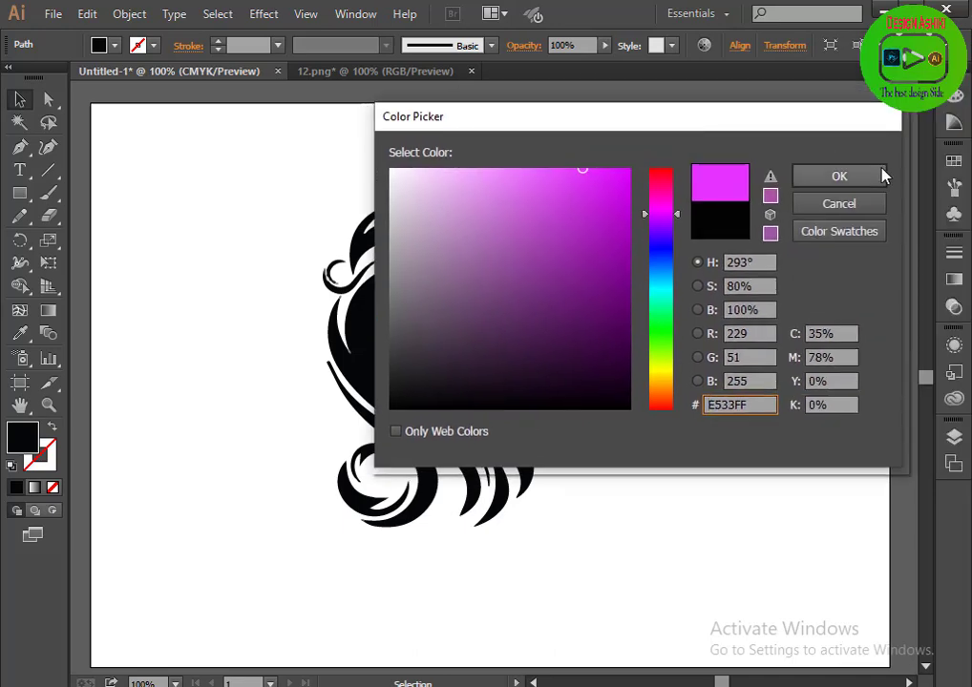
pyautogui.click(856, 175)
# Select the eye shape and pan to recentre the face.
pyautogui.click(625, 370)
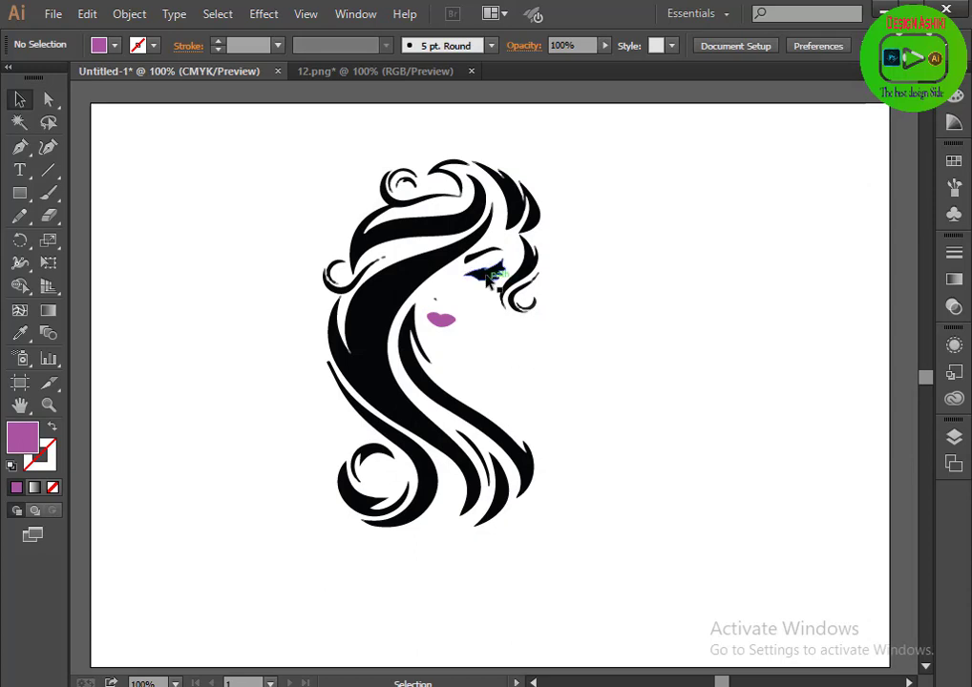
pyautogui.click(486, 272)
pyautogui.moveTo(612, 354); pyautogui.dragTo(603, 374)
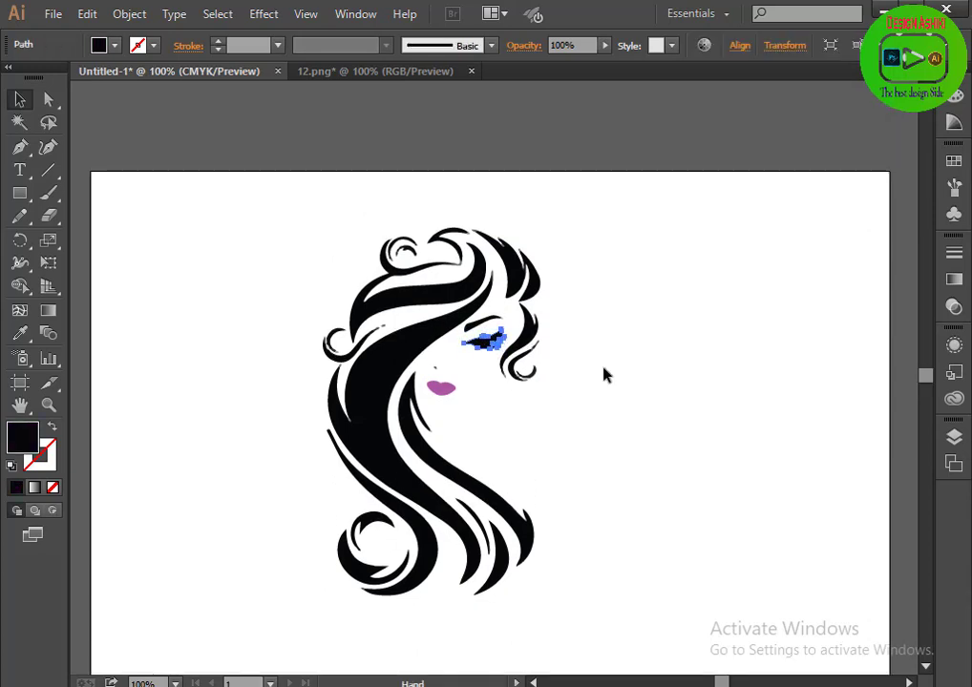
# Zoom into the face and fill the eye with dark purple 210E2D.
pyautogui.scroll(1, 602, 372)
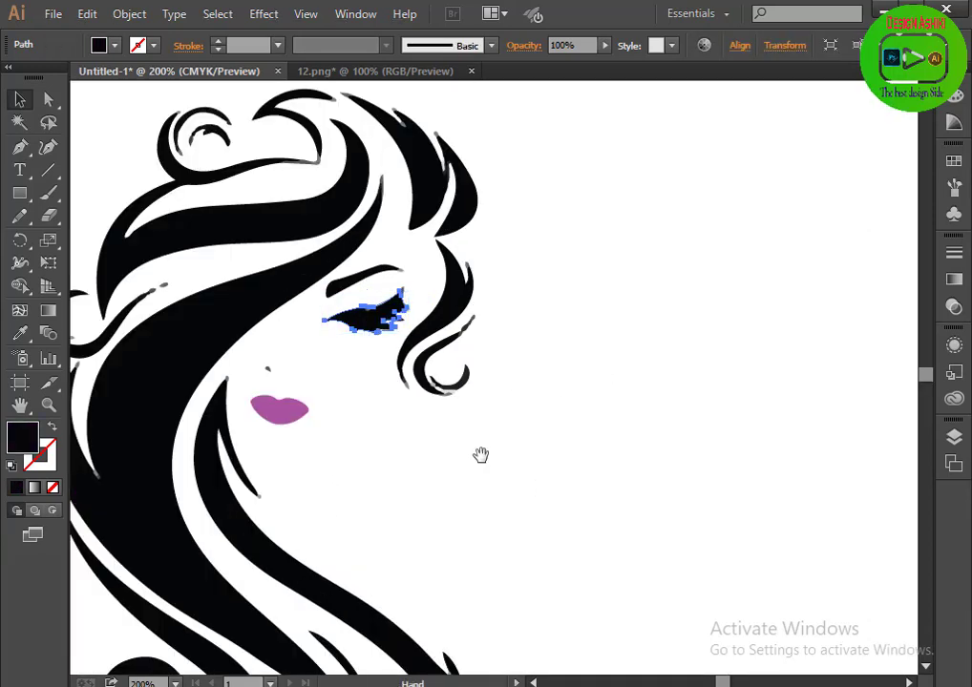
pyautogui.moveTo(479, 455); pyautogui.dragTo(627, 395)
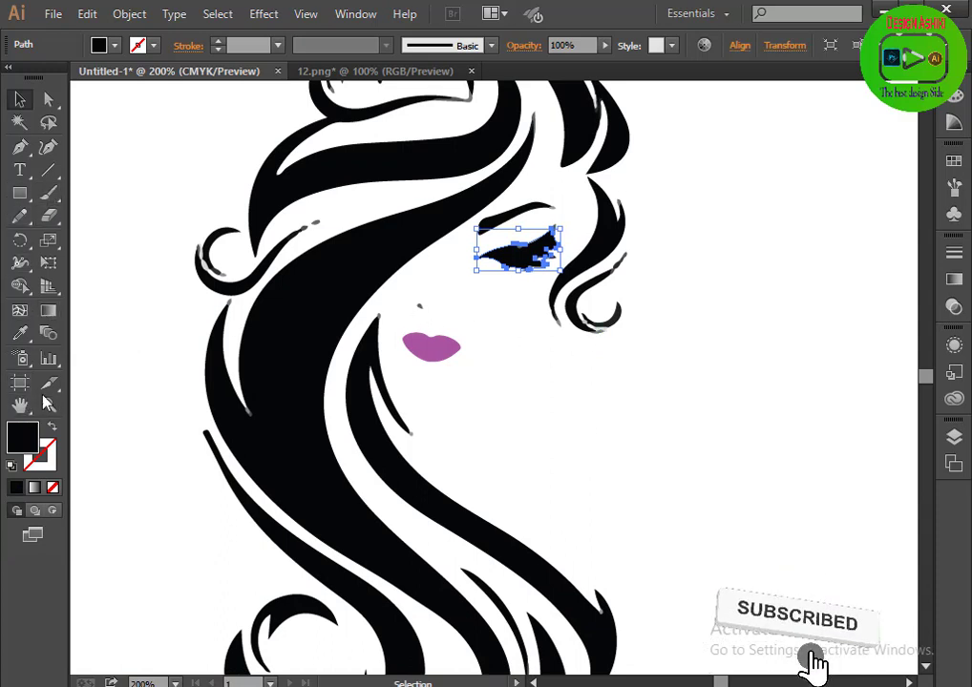
pyautogui.doubleClick(23, 439)
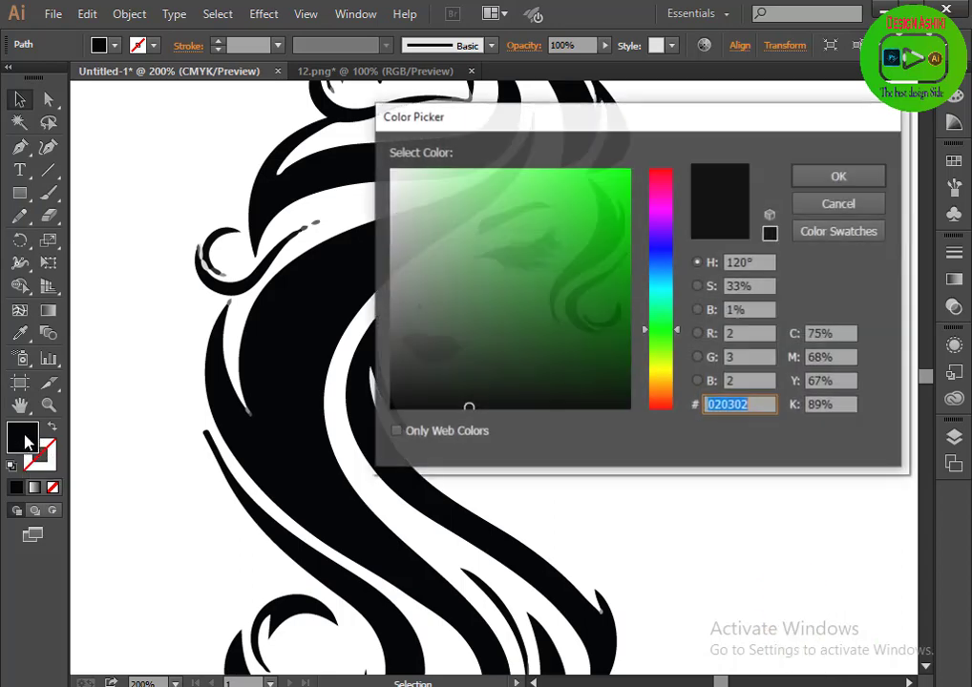
pyautogui.moveTo(485, 121)
pyautogui.mouseDown()
pyautogui.moveTo(517, 276)
pyautogui.moveTo(654, 310)
pyautogui.mouseUp()
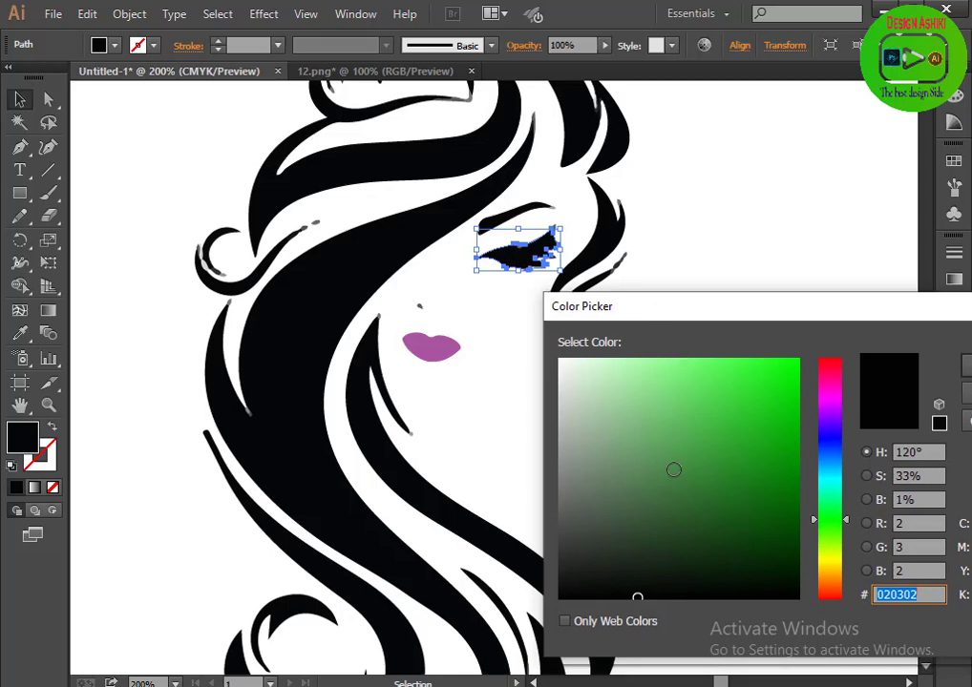
pyautogui.click(829, 413)
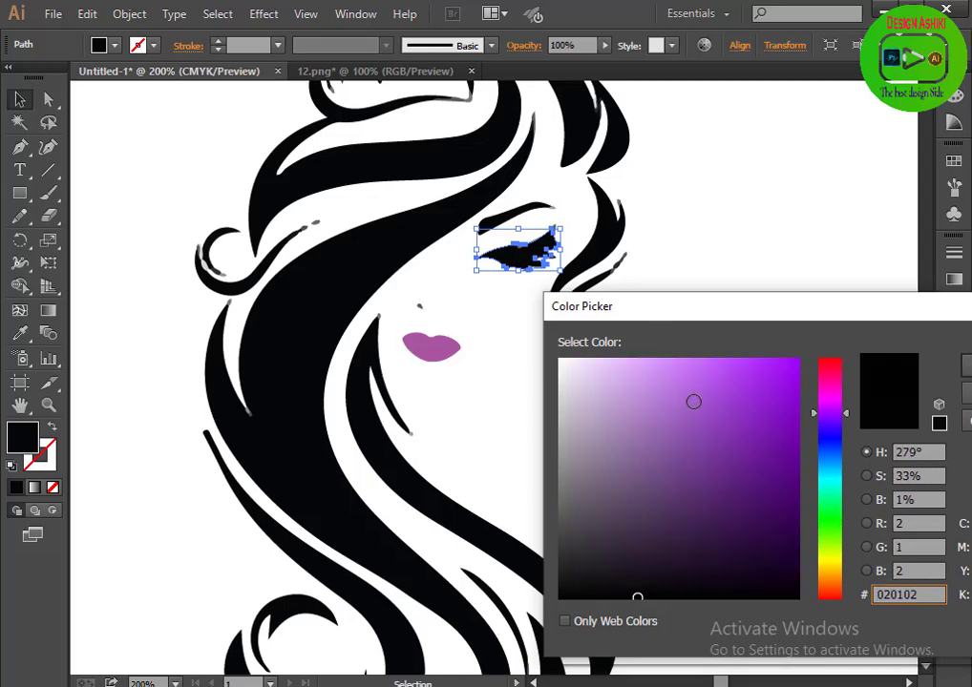
pyautogui.click(659, 376)
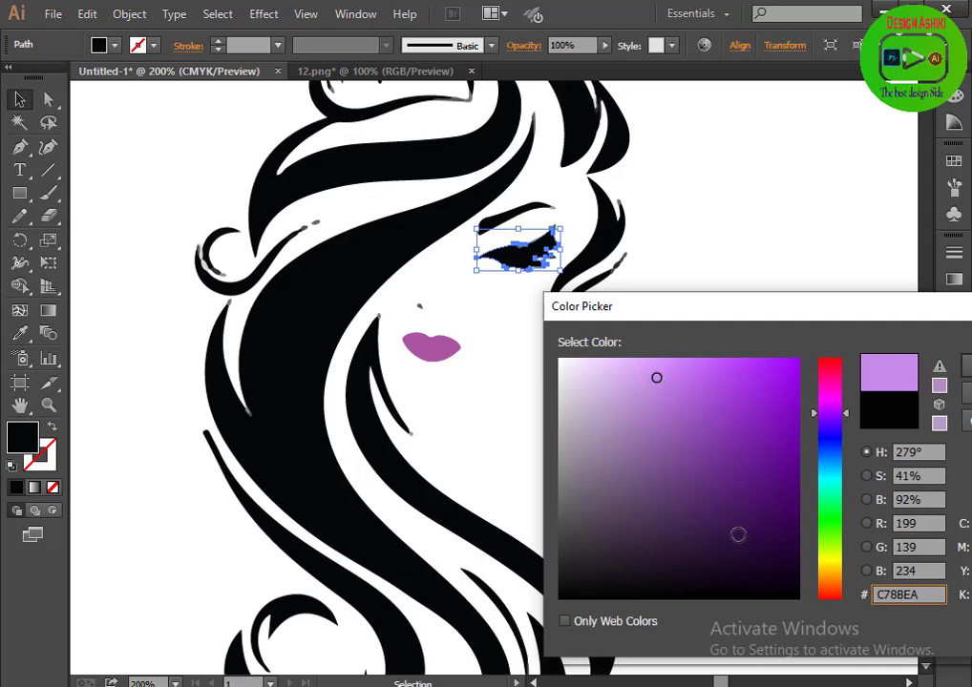
pyautogui.click(727, 554)
pyautogui.click(961, 373)
pyautogui.click(719, 451)
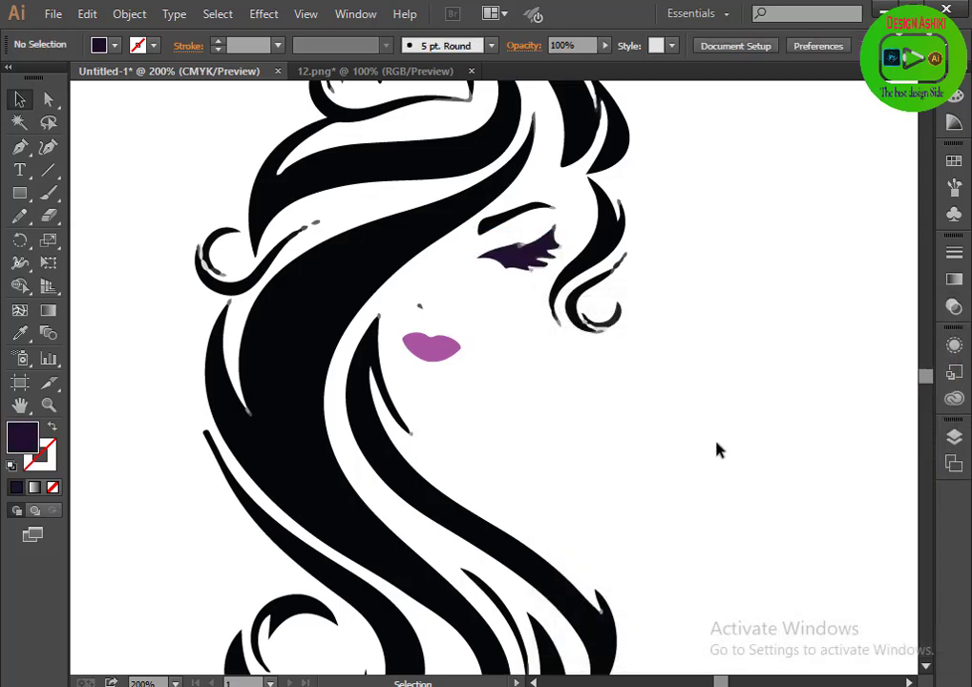
# Select and deselect the eye and nearby small shapes to inspect them.
pyautogui.click(539, 275)
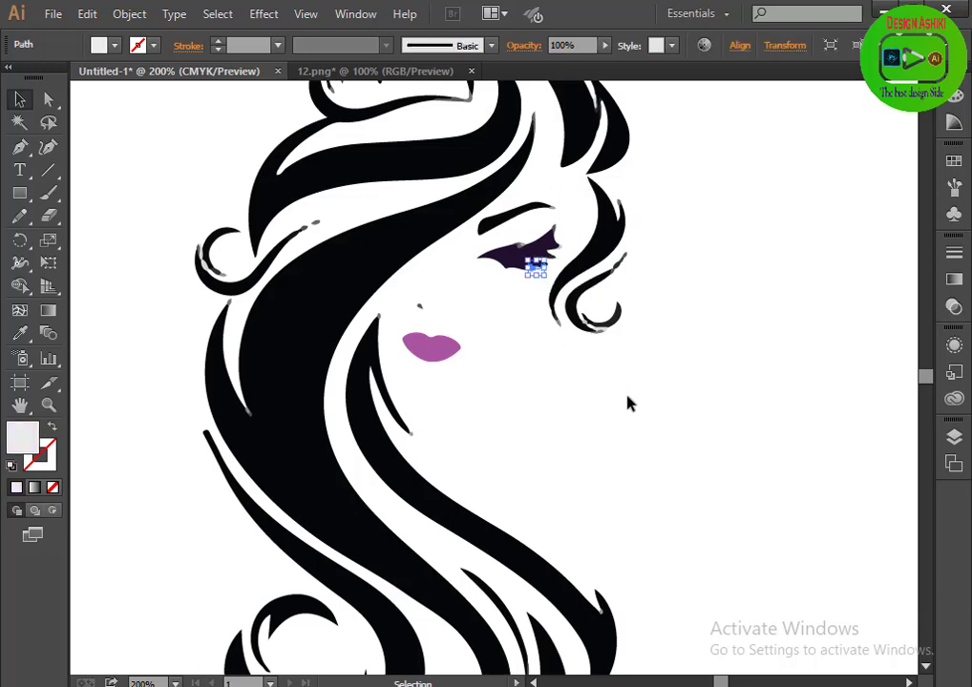
pyautogui.click(629, 401)
pyautogui.click(532, 277)
pyautogui.click(581, 364)
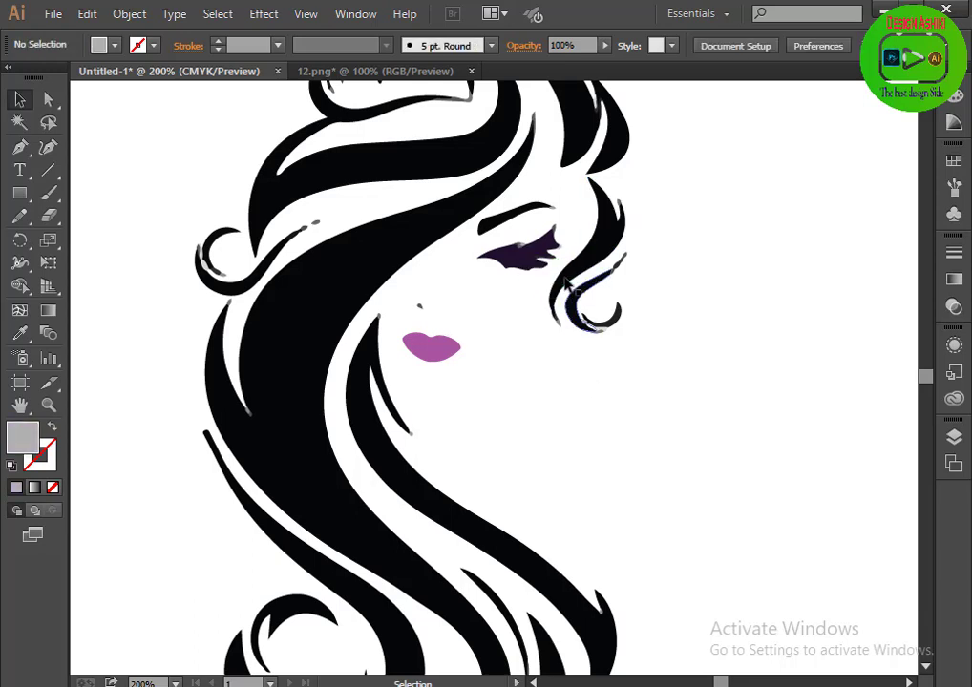
pyautogui.click(557, 248)
pyautogui.click(584, 320)
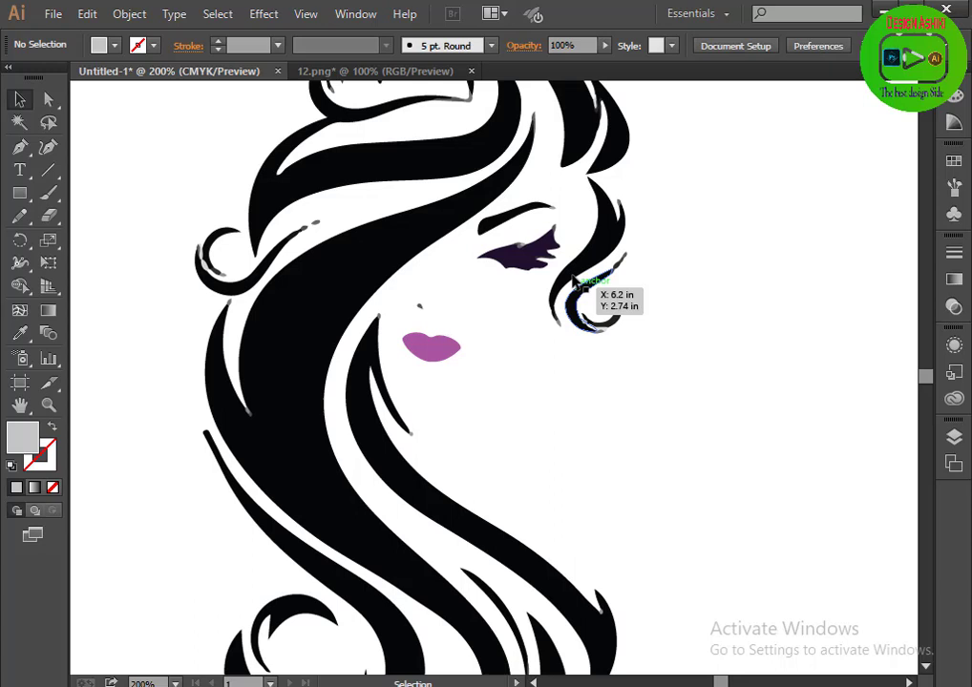
pyautogui.click(551, 226)
pyautogui.click(527, 246)
pyautogui.click(521, 250)
pyautogui.click(557, 405)
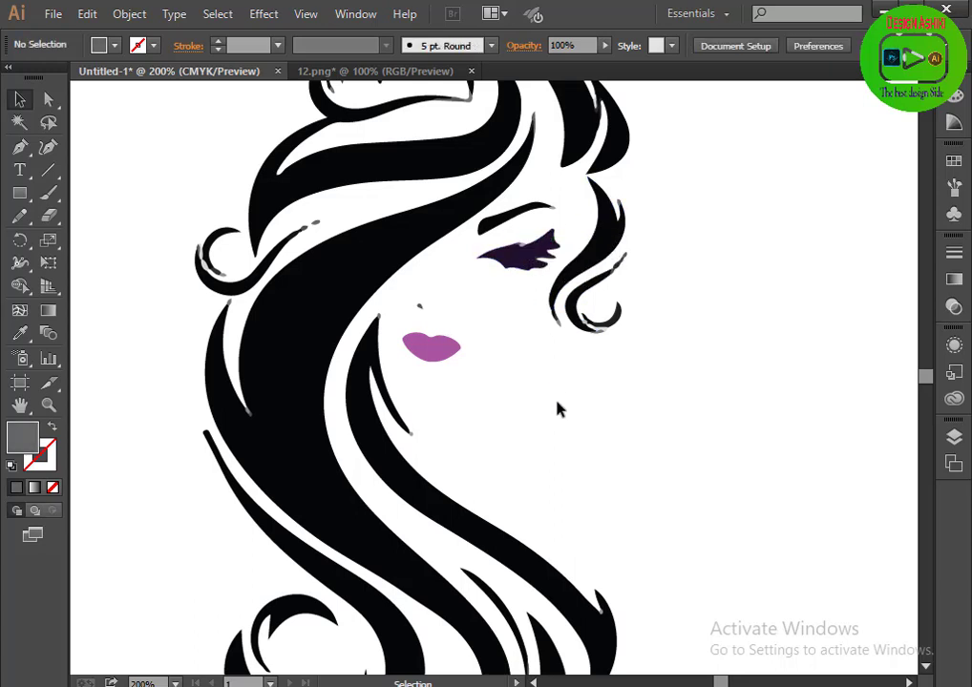
pyautogui.click(542, 270)
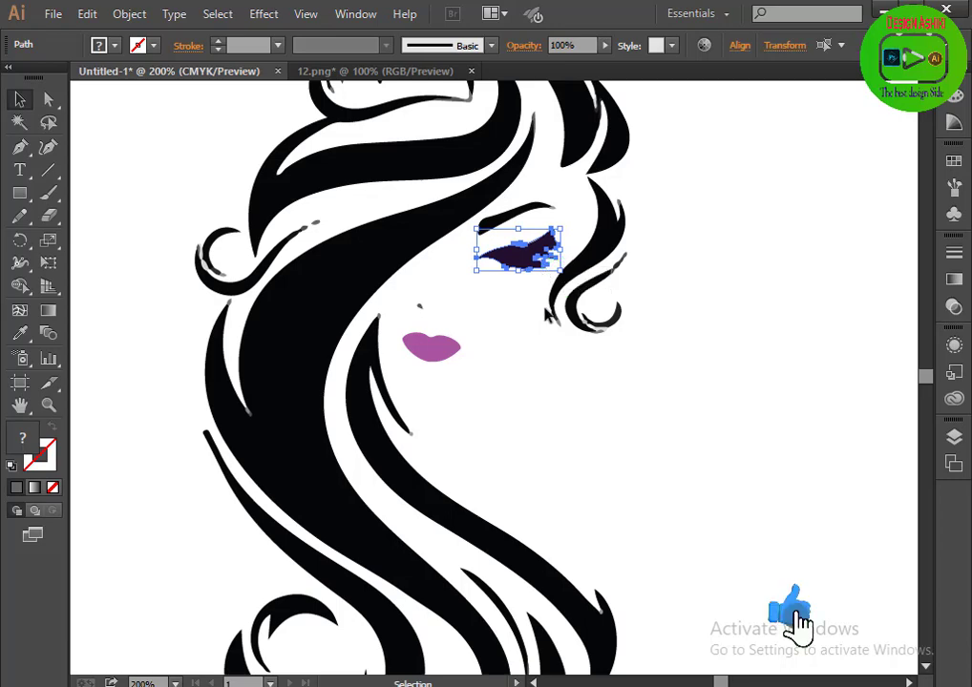
pyautogui.click(573, 427)
pyautogui.keyDown('alt'); pyautogui.scroll(-2, 552, 429); pyautogui.keyUp('alt')
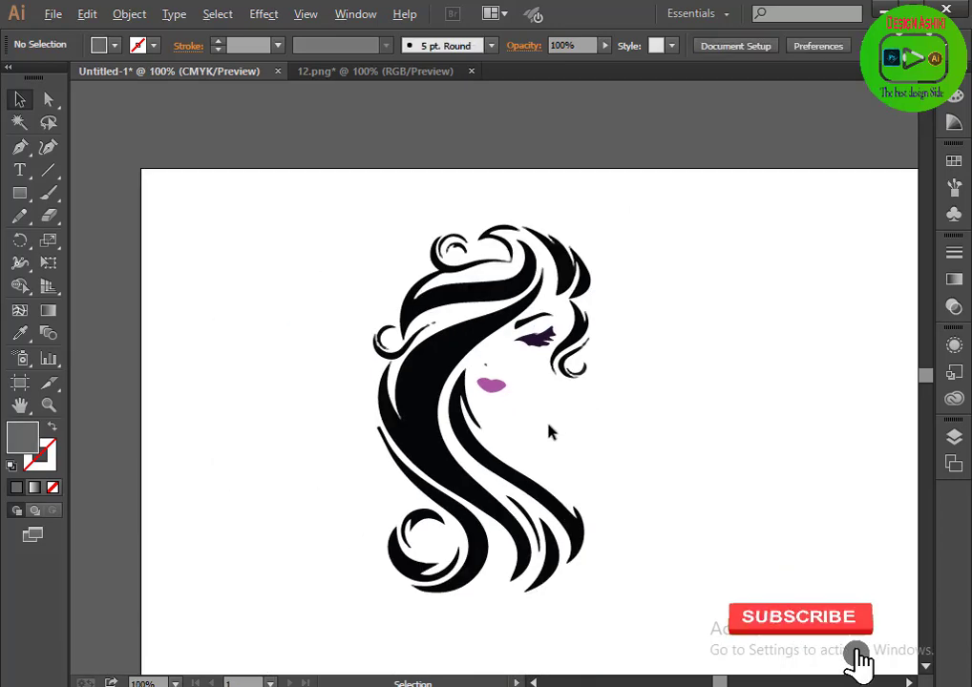
pyautogui.moveTo(326, 234); pyautogui.dragTo(603, 642)
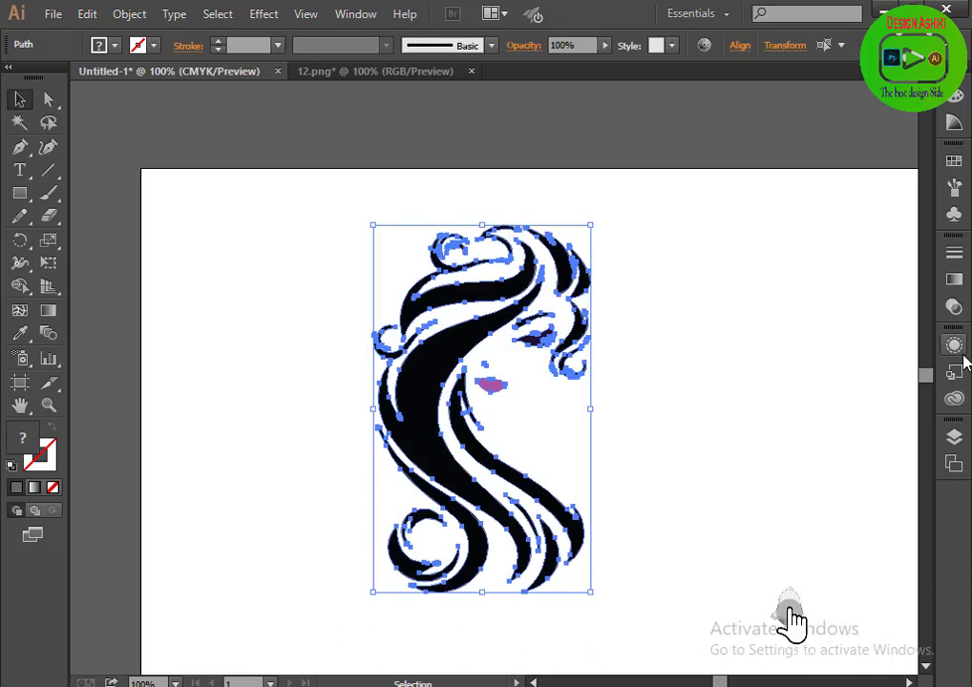
pyautogui.scroll(-2, 599, 408)
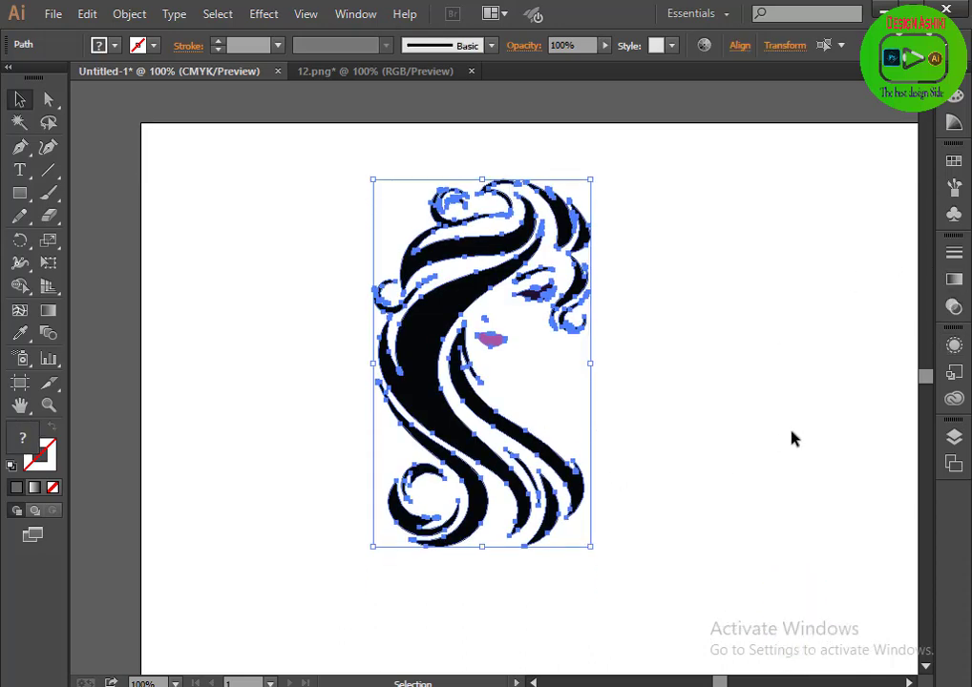
pyautogui.click(780, 457)
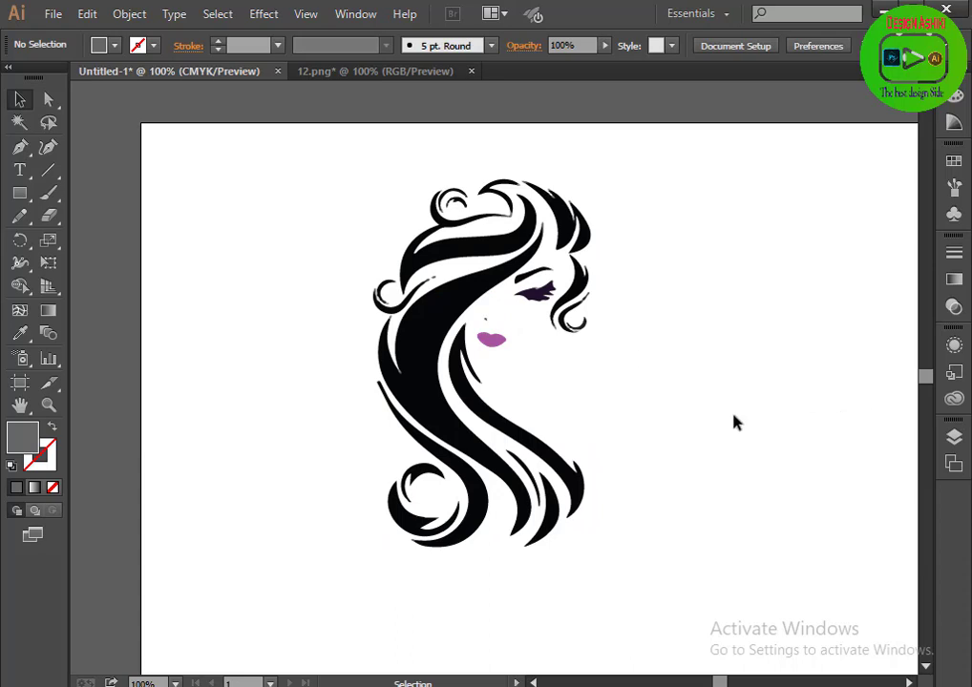
pyautogui.click(572, 515)
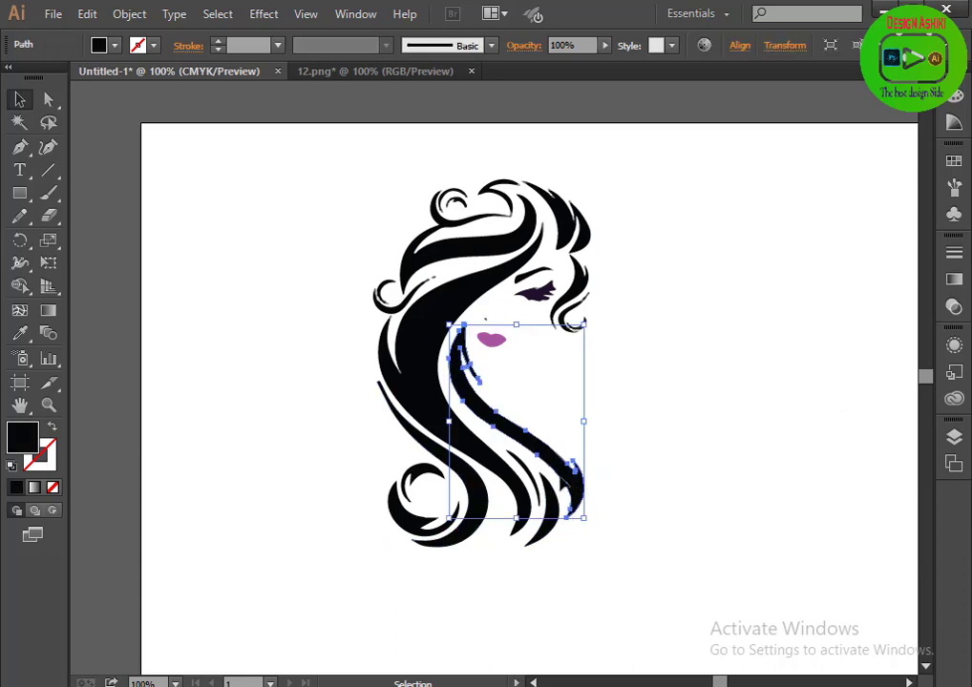
pyautogui.doubleClick(11, 439)
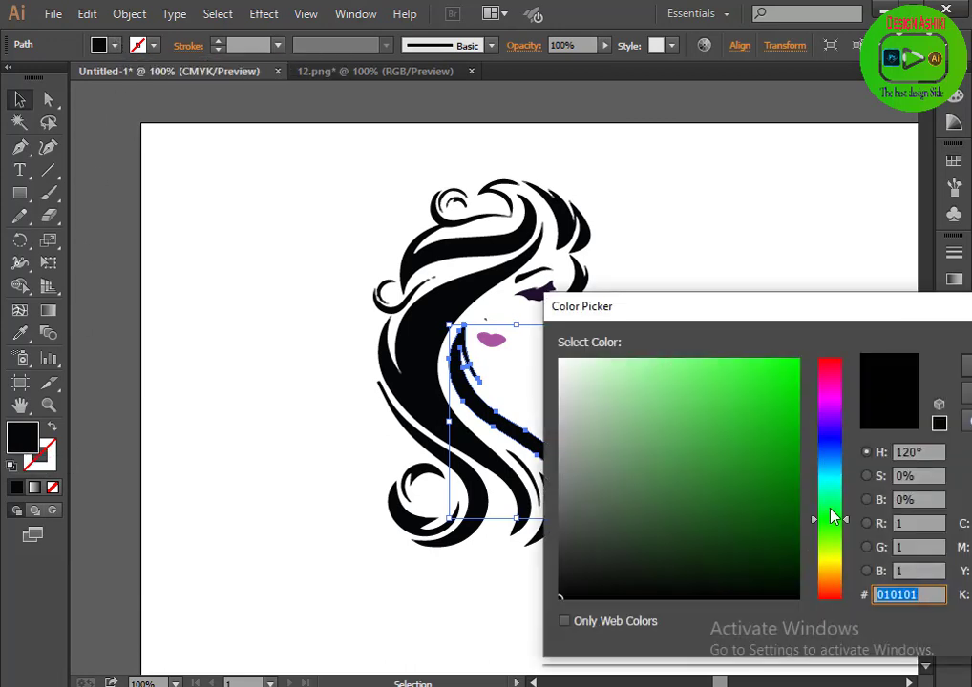
pyautogui.moveTo(650, 526); pyautogui.dragTo(644, 558)
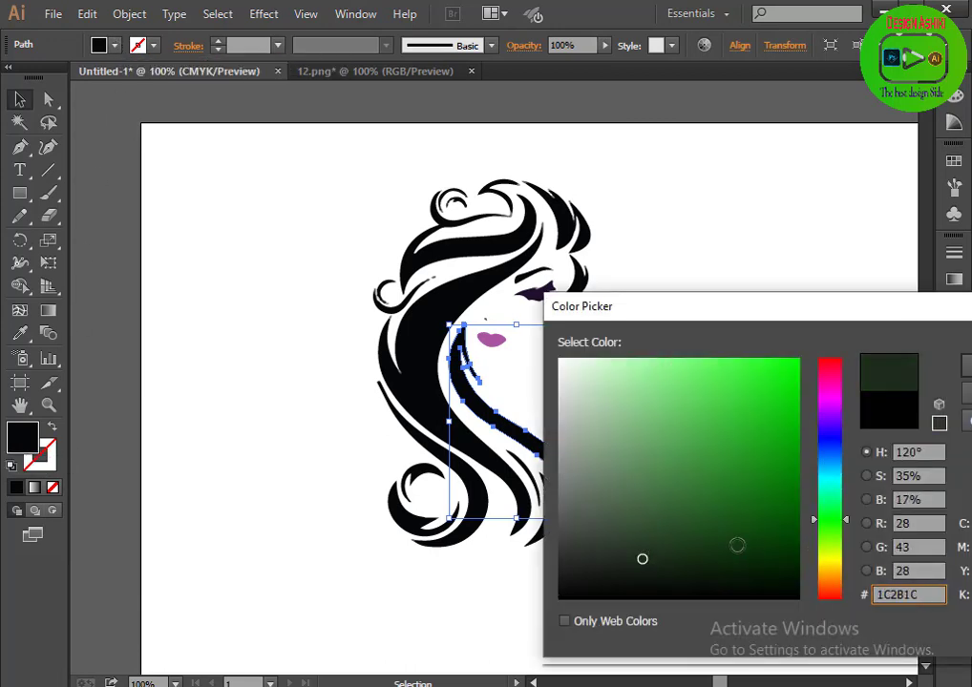
pyautogui.click(831, 560)
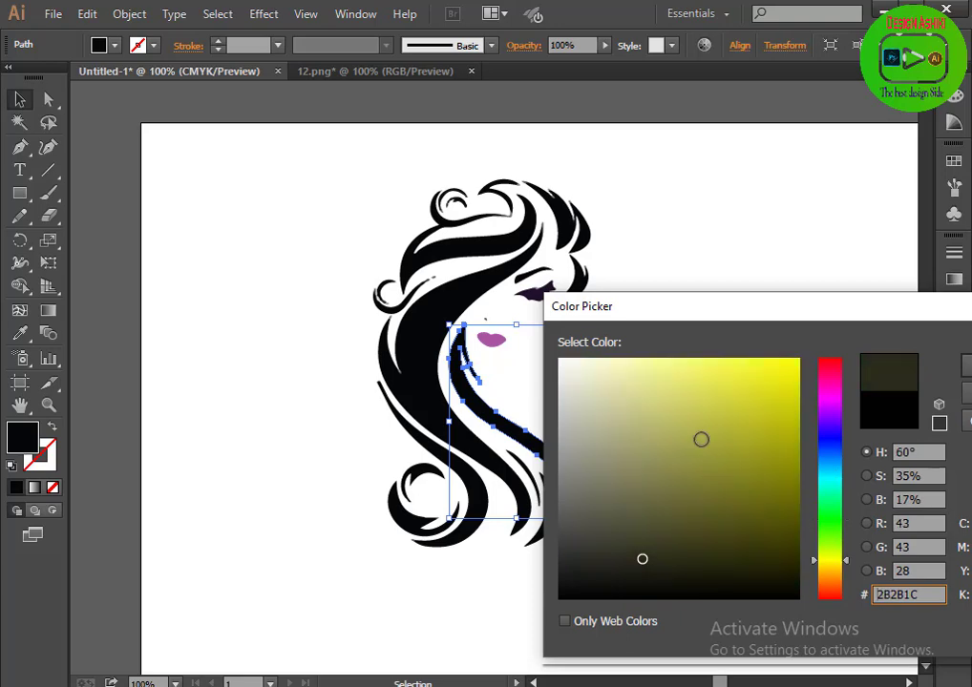
pyautogui.moveTo(700, 439); pyautogui.dragTo(694, 364)
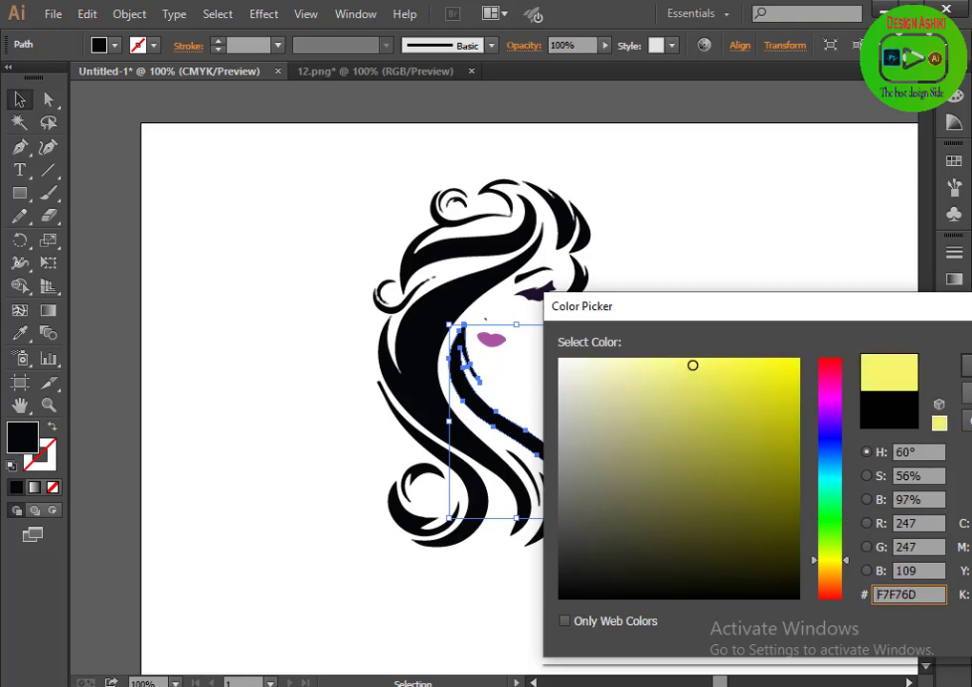
pyautogui.press('Return')
pyautogui.click(813, 386)
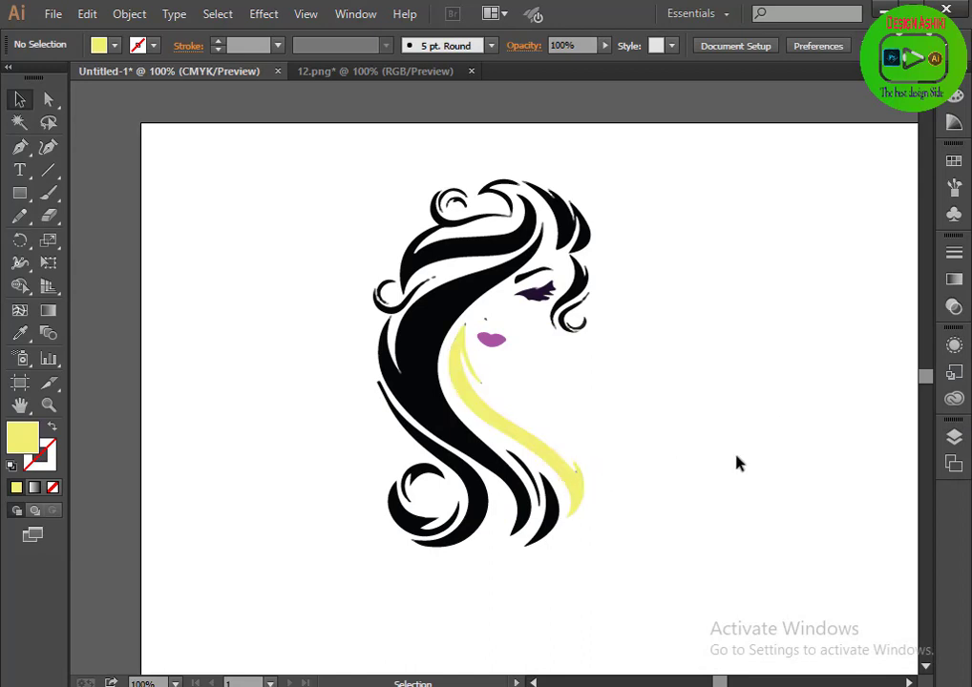
pyautogui.hotkey('ctrl', 'z')
pyautogui.hotkey('ctrl', 'z')
pyautogui.hotkey('ctrl', 'z')
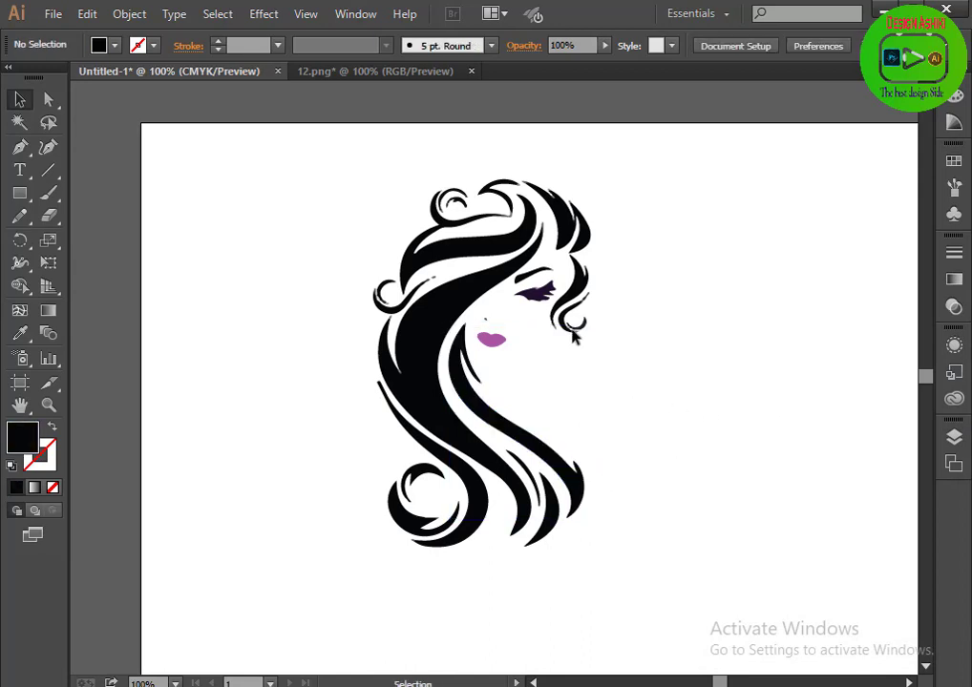
# Copy the eye's dark fill onto the eyebrow line with the Eyedropper.
pyautogui.click(534, 277)
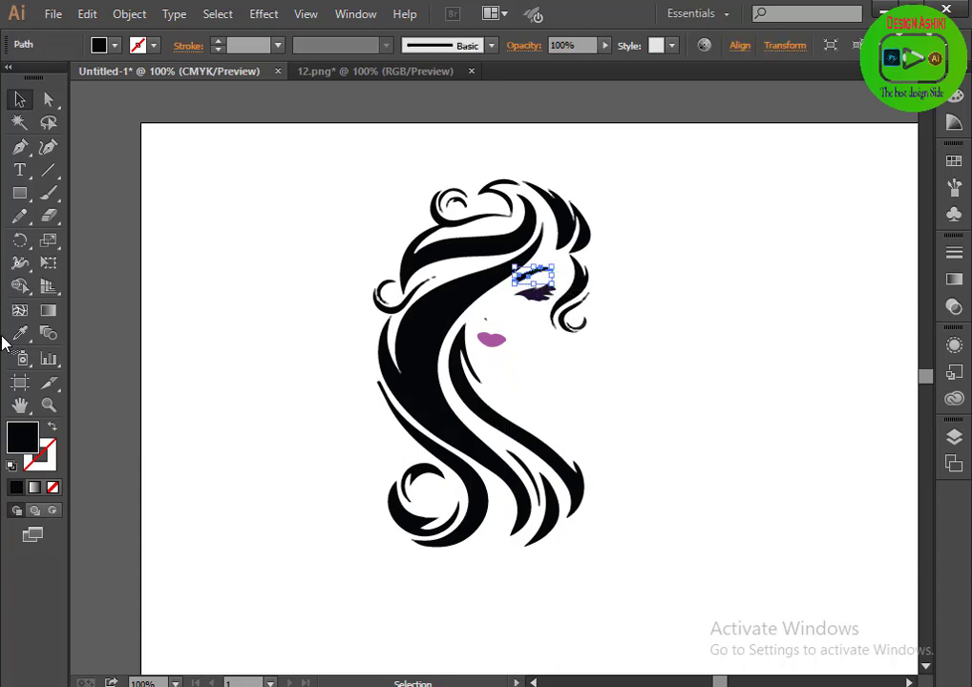
pyautogui.click(19, 333)
pyautogui.click(539, 292)
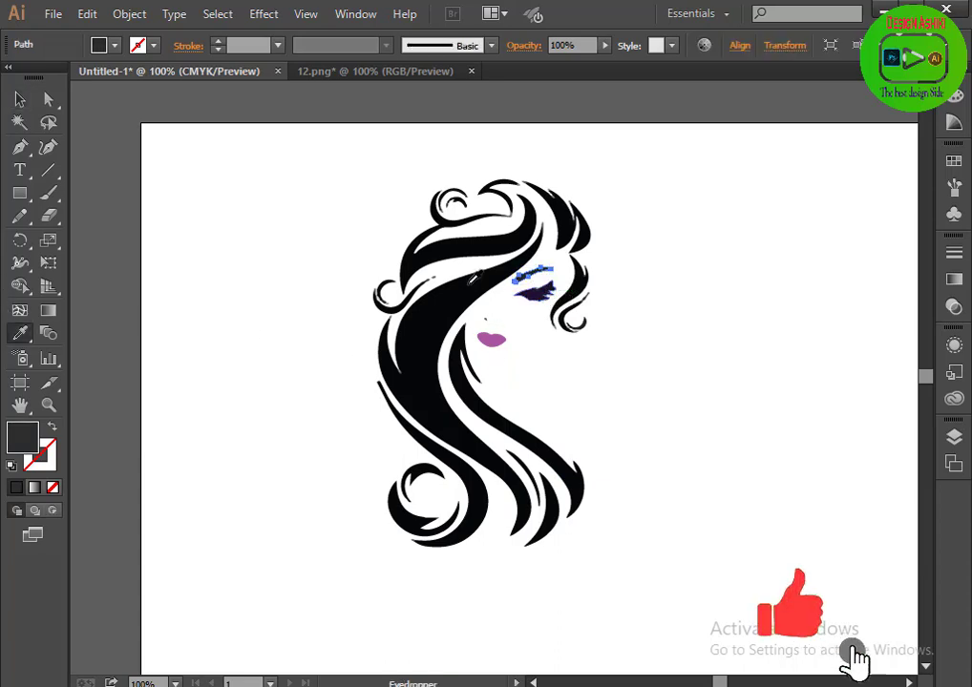
pyautogui.click(19, 98)
pyautogui.click(321, 262)
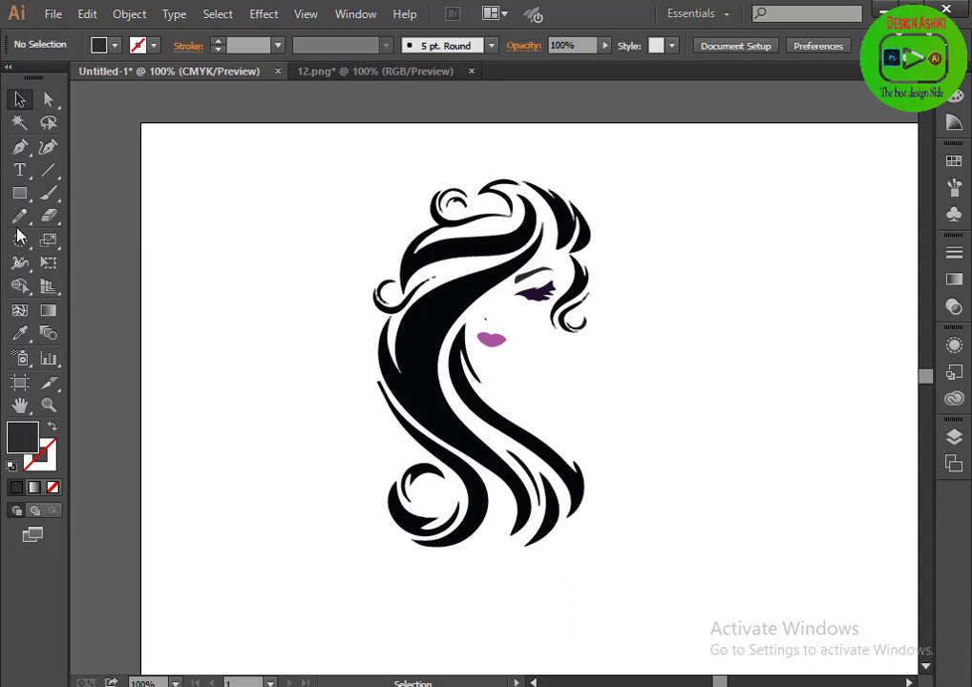
# Draw a small ellipse right of the face, flattened to 0.32 by 0.1 in.
pyautogui.moveTo(19, 193); pyautogui.dragTo(69, 243)
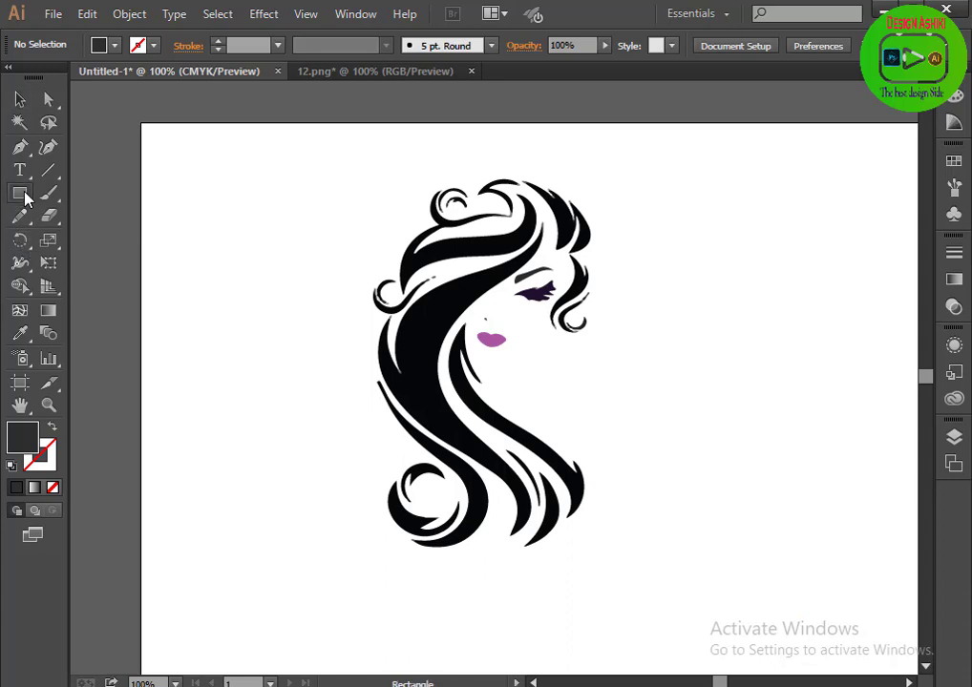
pyautogui.click(67, 240)
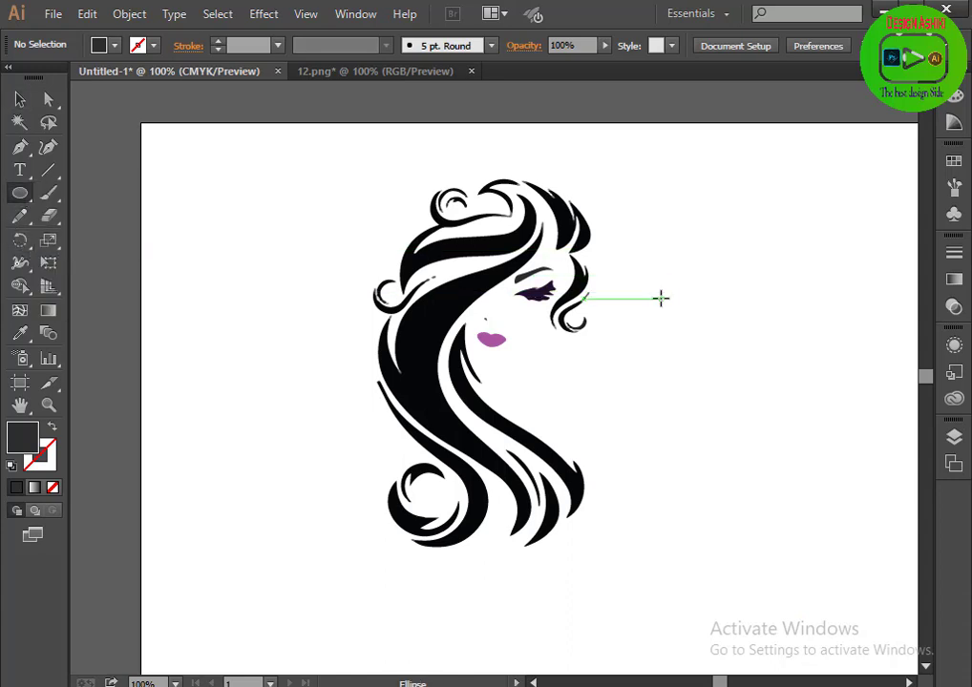
pyautogui.moveTo(661, 298); pyautogui.dragTo(682, 306)
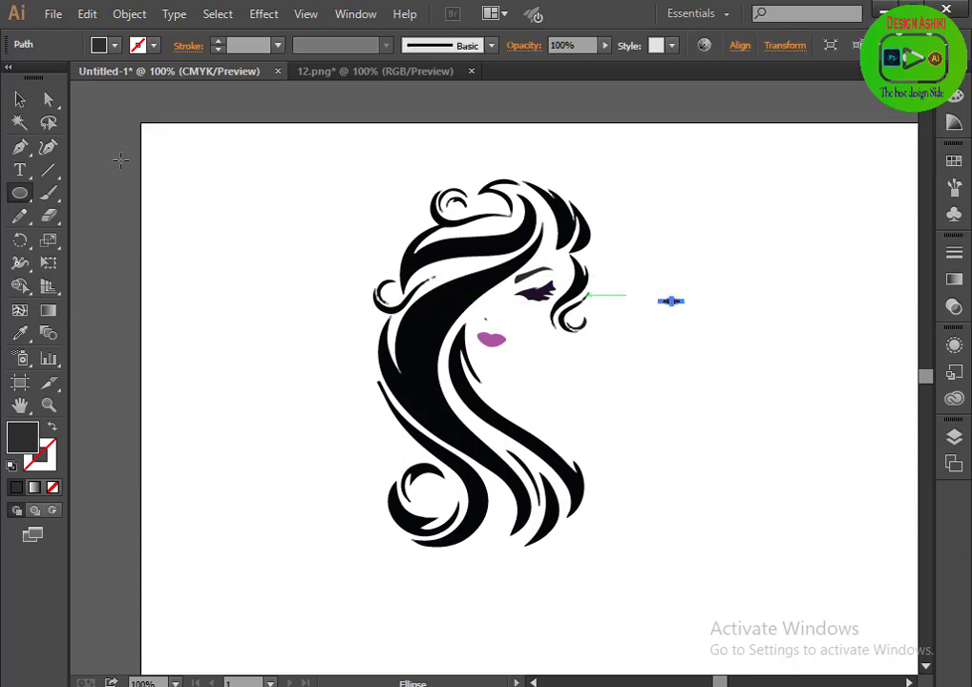
pyautogui.click(19, 99)
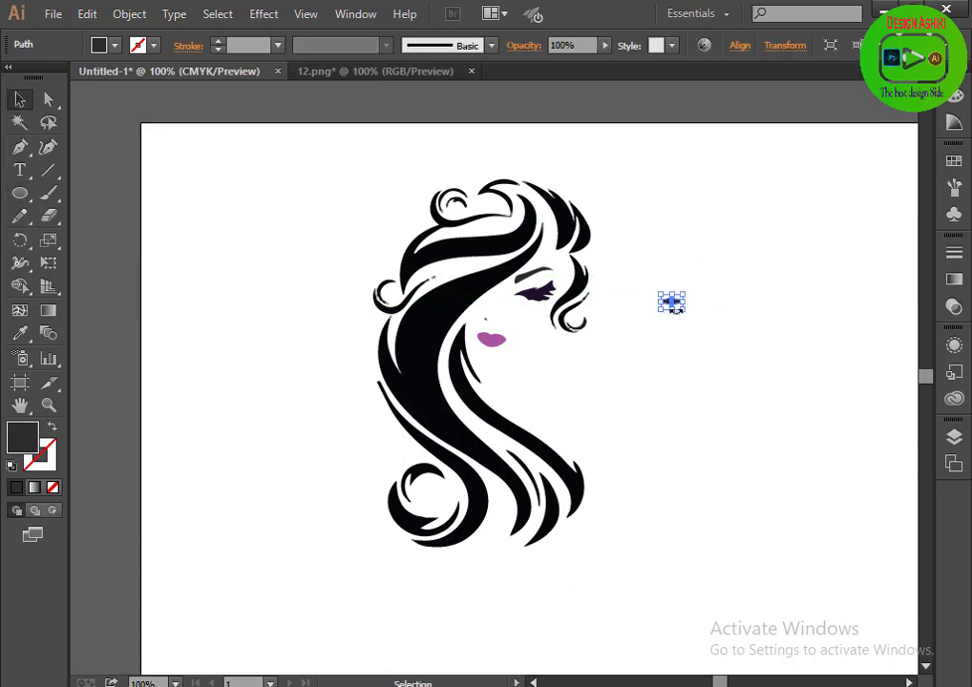
pyautogui.moveTo(674, 311); pyautogui.dragTo(676, 321)
pyautogui.click(714, 343)
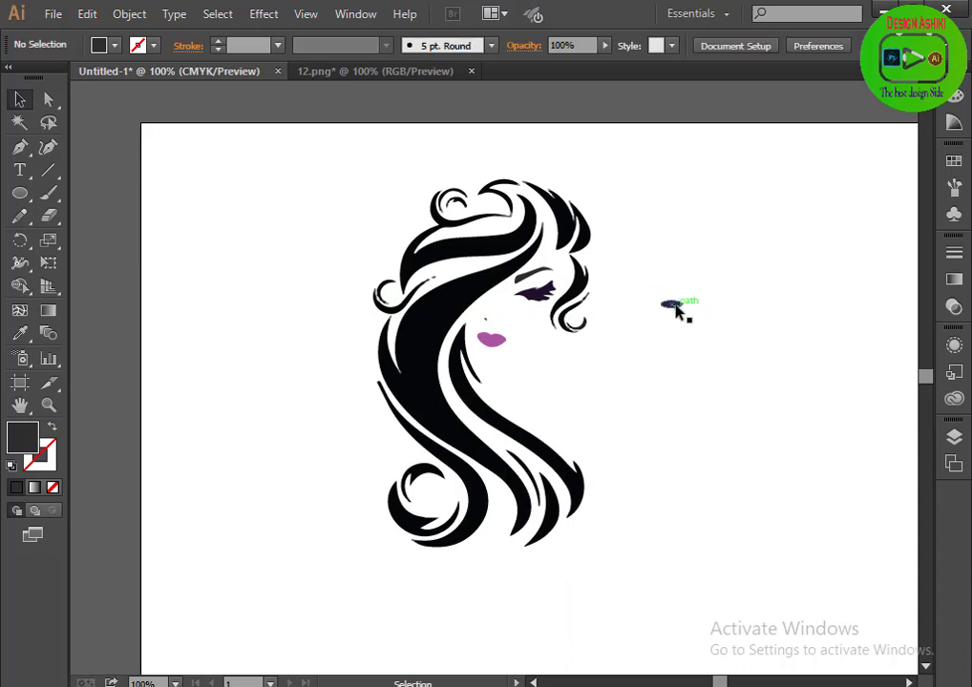
pyautogui.click(674, 304)
# Apply a Super Soft Black Vignette gradient without its middle stop, then move the ellipse toward the eye.
pyautogui.click(953, 279)
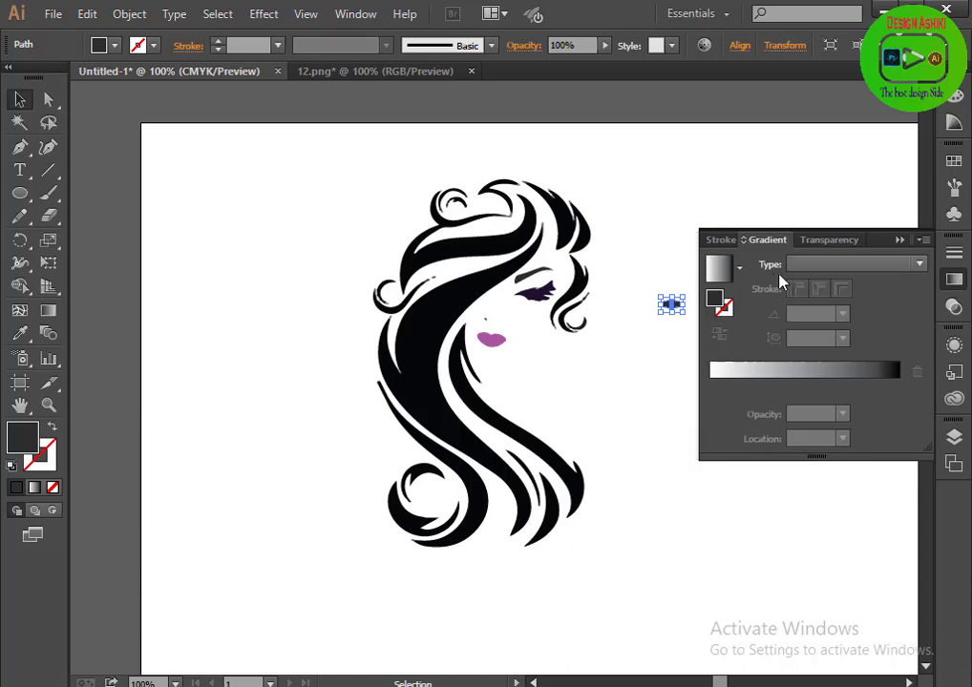
pyautogui.click(721, 270)
pyautogui.click(739, 271)
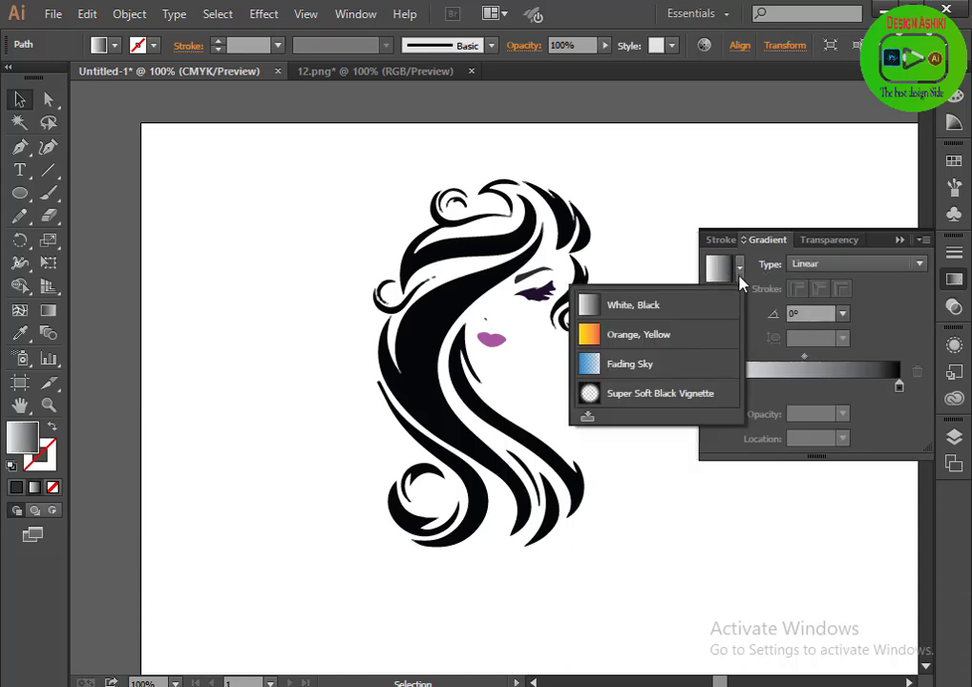
pyautogui.click(637, 393)
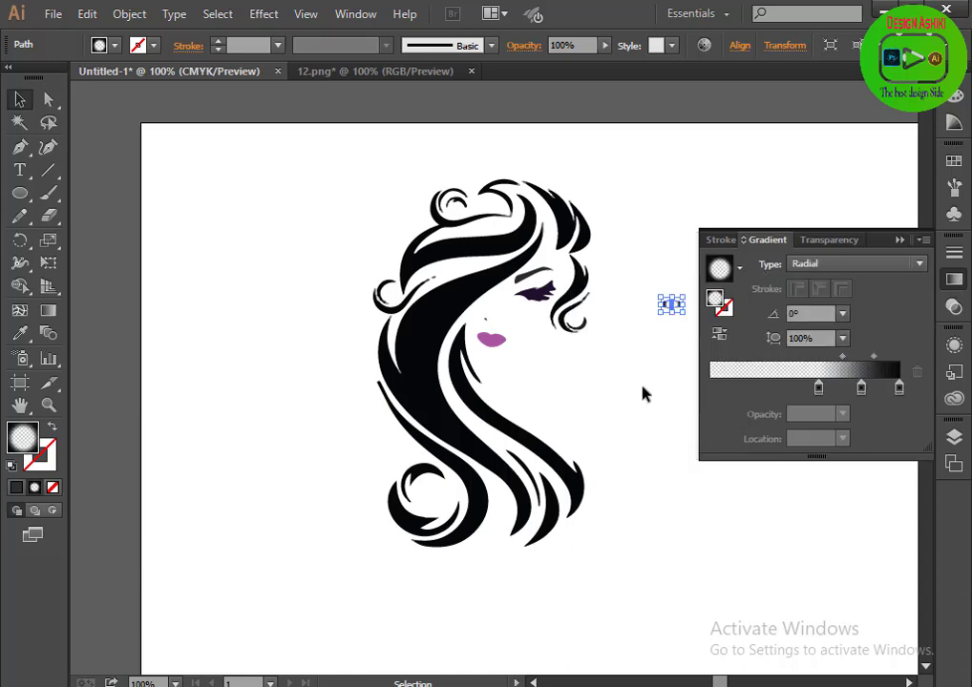
pyautogui.click(861, 386)
pyautogui.click(915, 371)
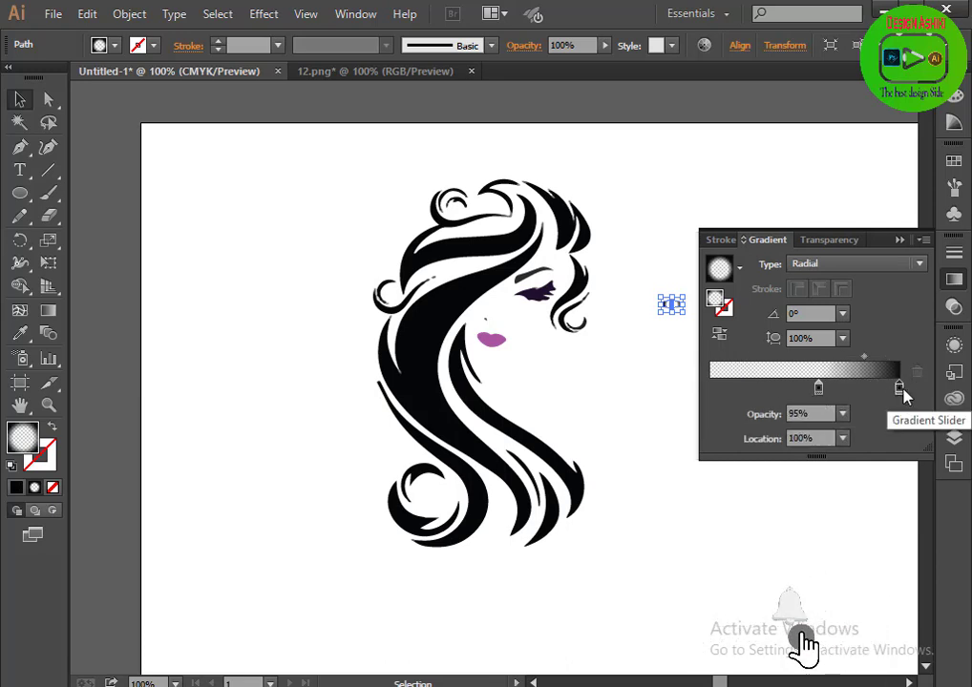
pyautogui.moveTo(818, 386); pyautogui.dragTo(752, 386)
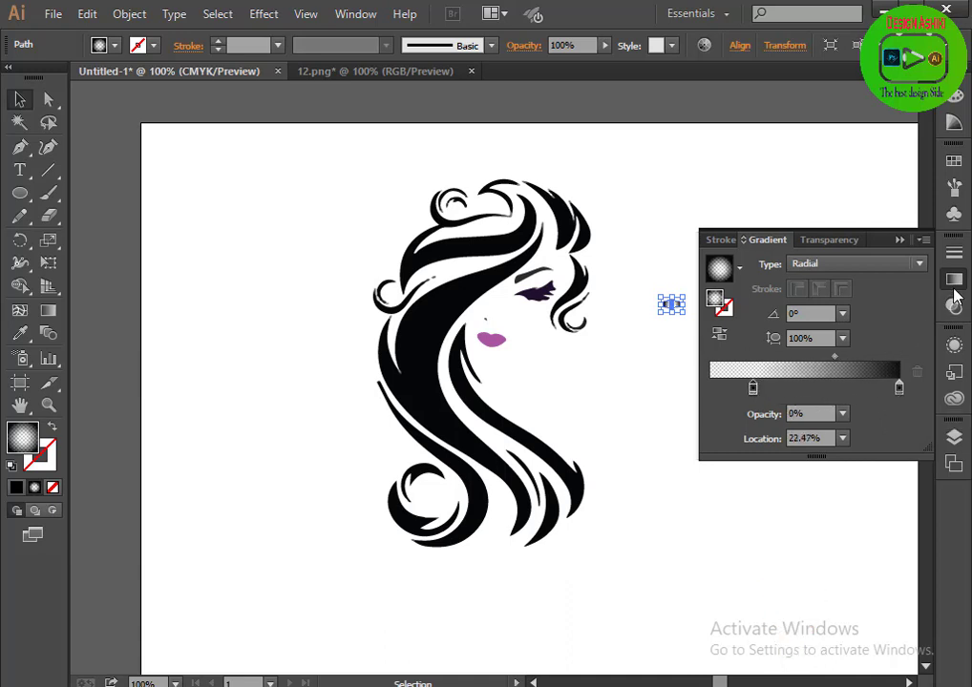
pyautogui.click(955, 292)
pyautogui.click(763, 352)
pyautogui.moveTo(660, 305)
pyautogui.mouseDown()
pyautogui.moveTo(593, 308)
pyautogui.moveTo(541, 286)
pyautogui.mouseUp()
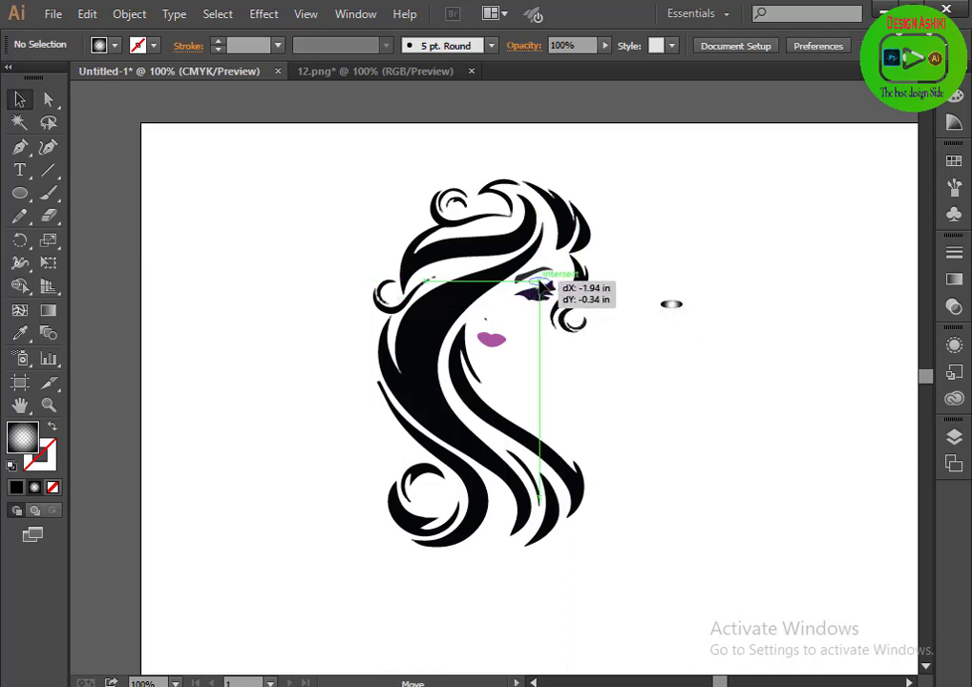
# Place the eye shadow over the eye and rotate it to about 20°.
pyautogui.moveTo(541, 286); pyautogui.dragTo(538, 286)
pyautogui.click(685, 377)
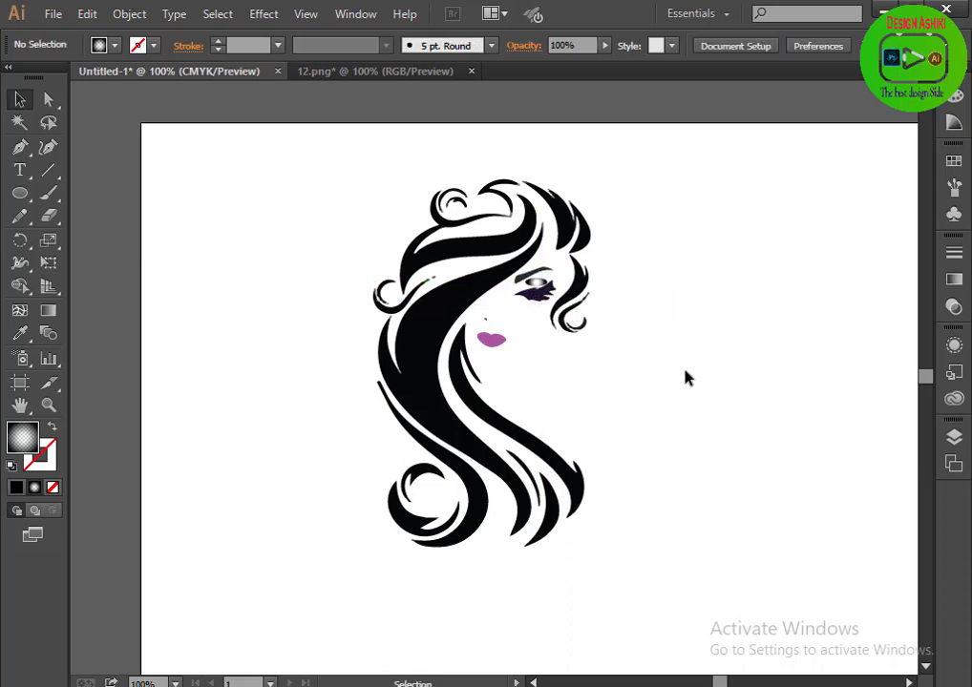
pyautogui.click(558, 291)
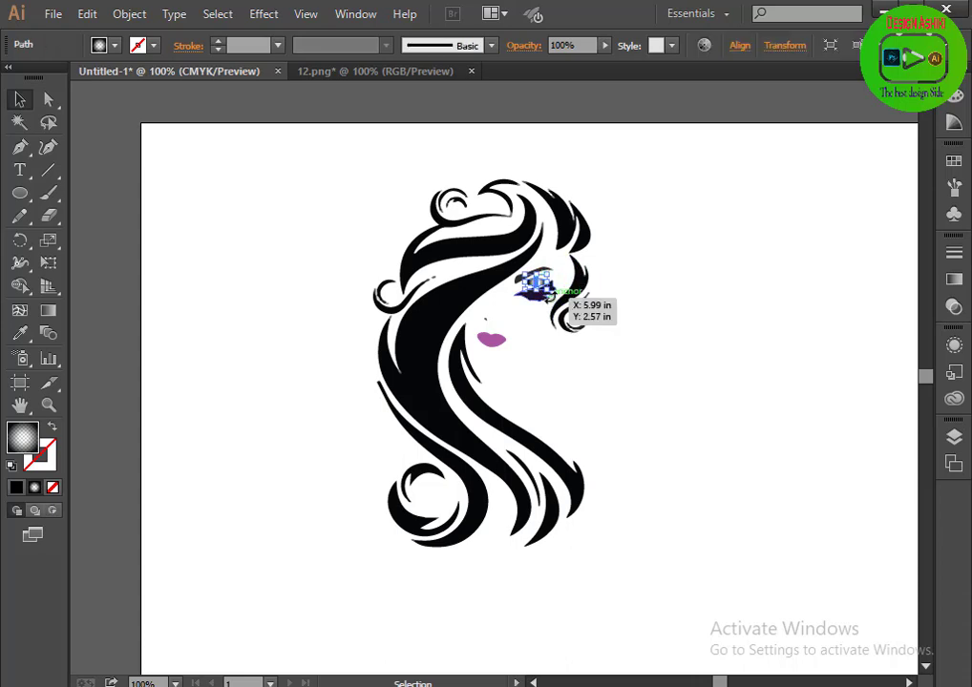
pyautogui.moveTo(558, 296); pyautogui.dragTo(535, 283)
pyautogui.click(668, 405)
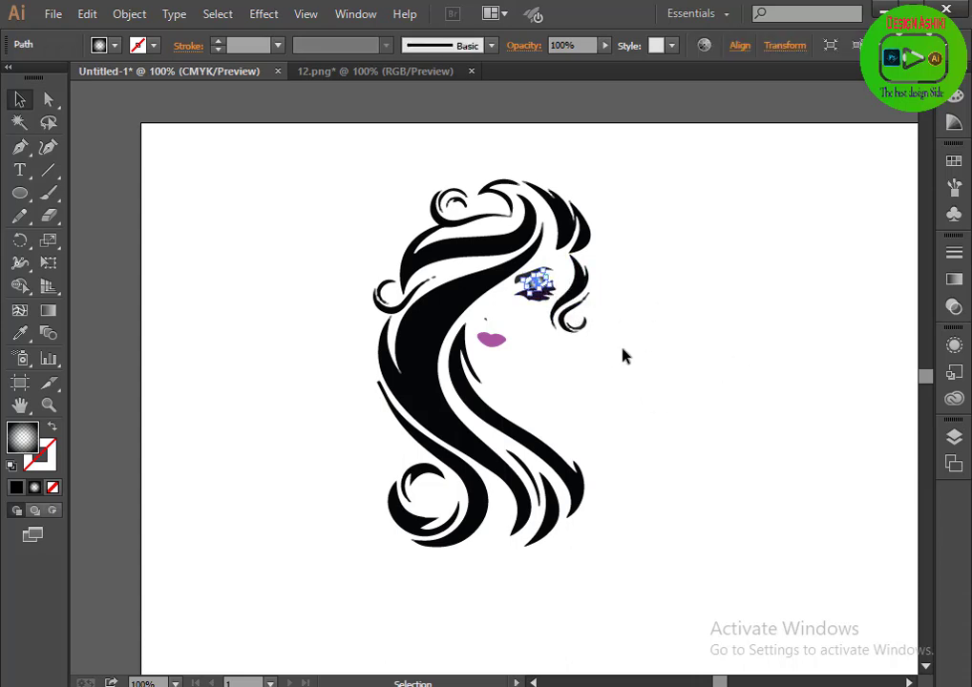
pyautogui.moveTo(573, 285); pyautogui.dragTo(559, 286)
pyautogui.click(672, 343)
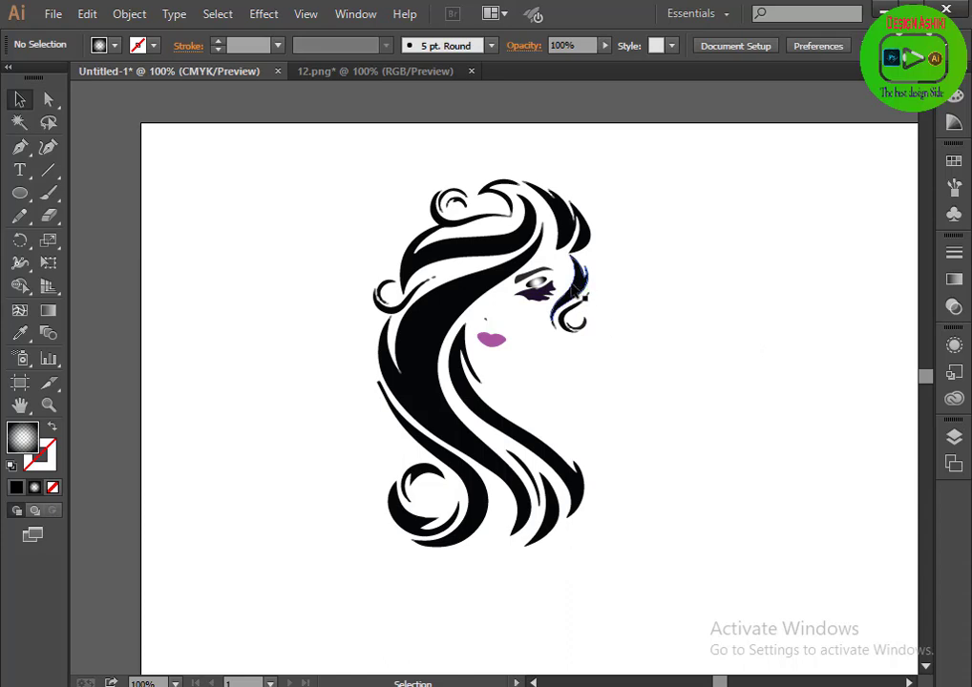
# Nudge the eye shadow slightly and marquee-select the hair curl beside the eye.
pyautogui.moveTo(549, 280)
pyautogui.mouseDown()
pyautogui.moveTo(539, 287)
pyautogui.moveTo(553, 281)
pyautogui.mouseUp()
pyautogui.click(676, 290)
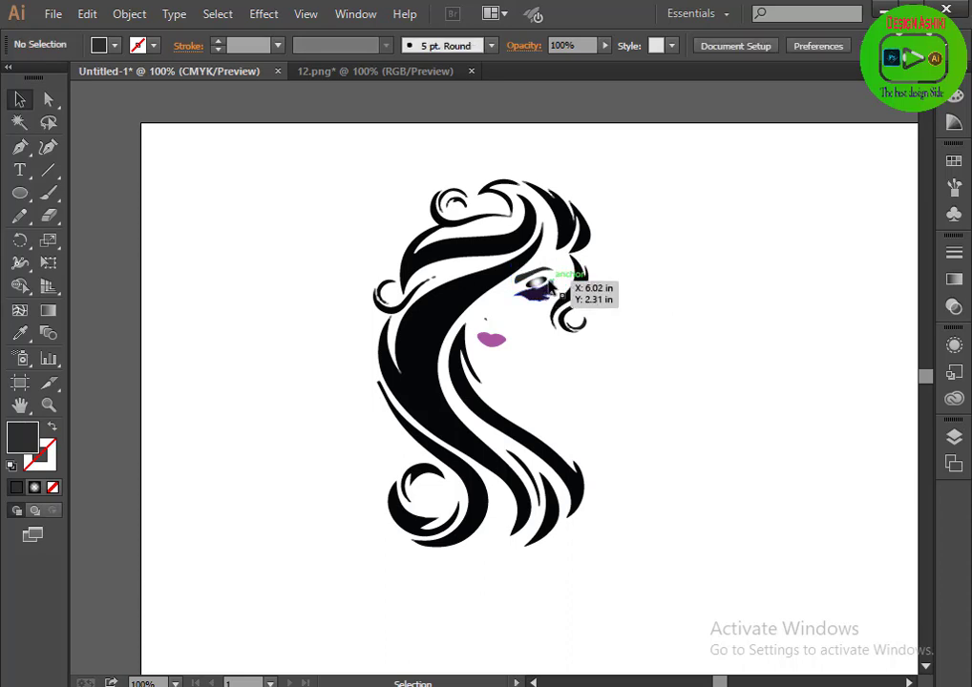
pyautogui.click(771, 294)
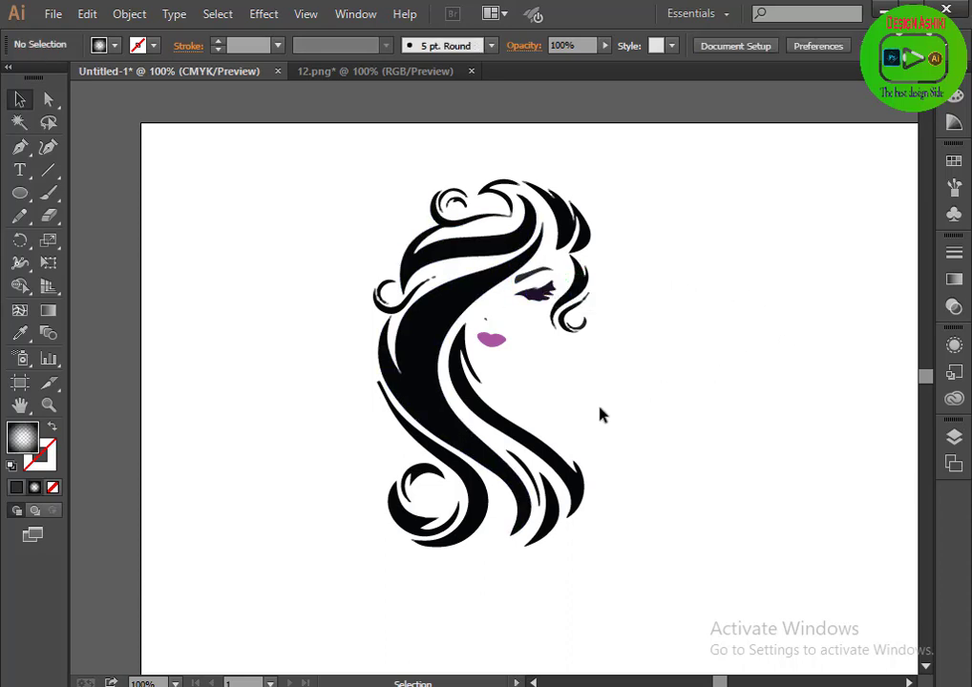
pyautogui.moveTo(615, 360); pyautogui.dragTo(584, 264)
# Fill the hair curl with dark purple 2D0933 in the Color Picker.
pyautogui.doubleClick(23, 441)
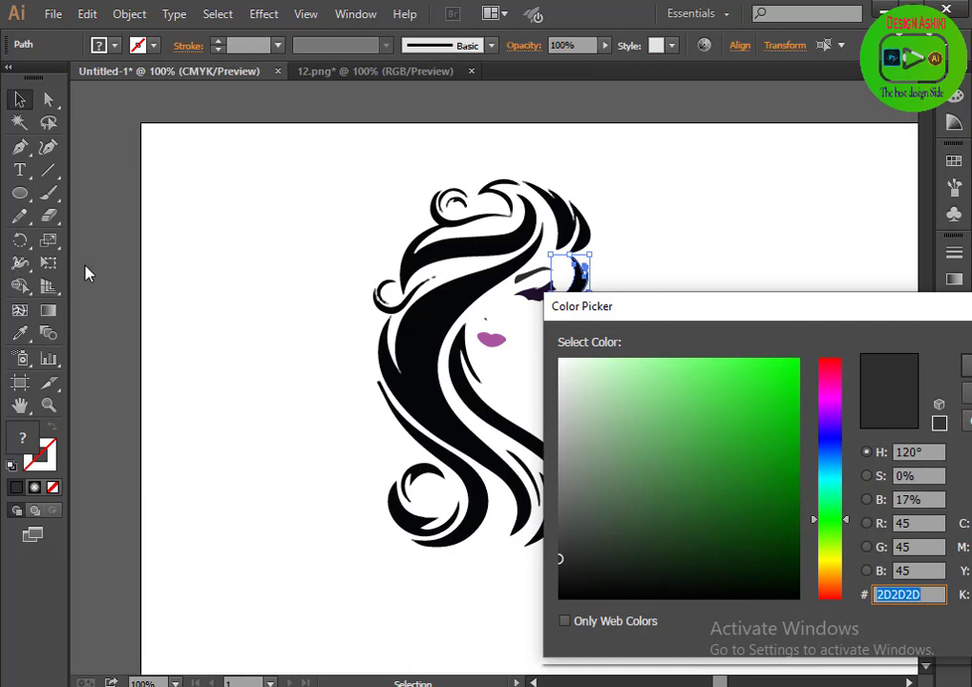
pyautogui.click(838, 404)
pyautogui.click(734, 375)
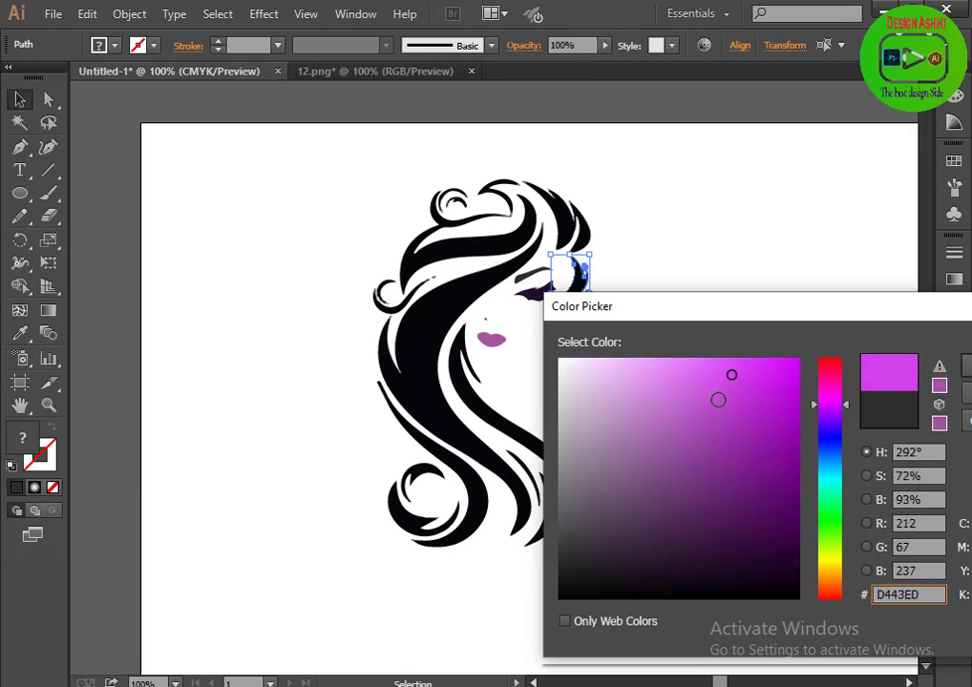
pyautogui.moveTo(726, 413); pyautogui.dragTo(757, 552)
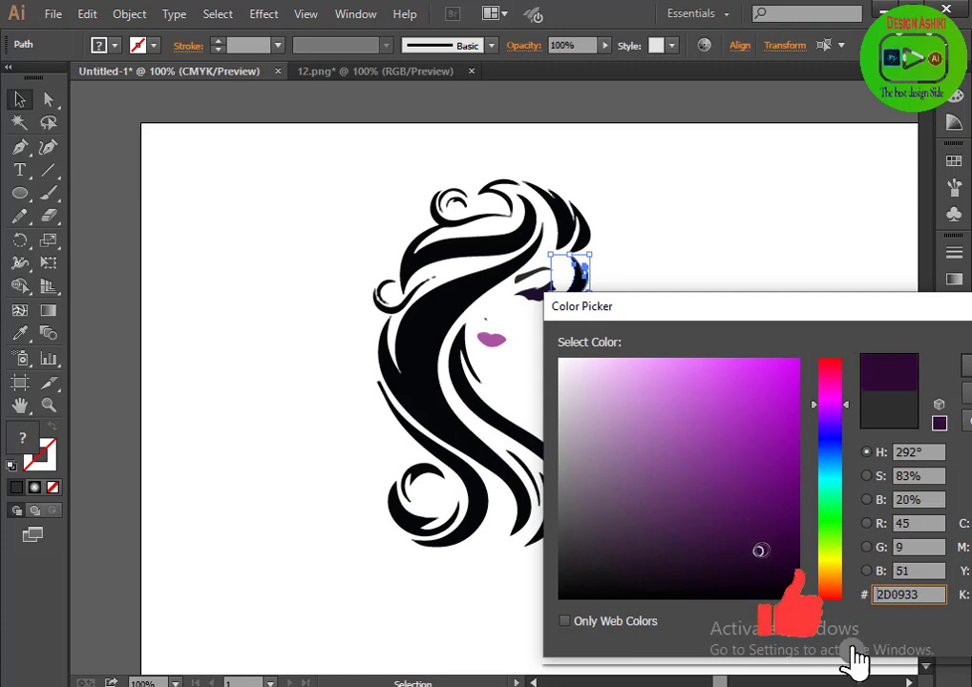
pyautogui.press('Return')
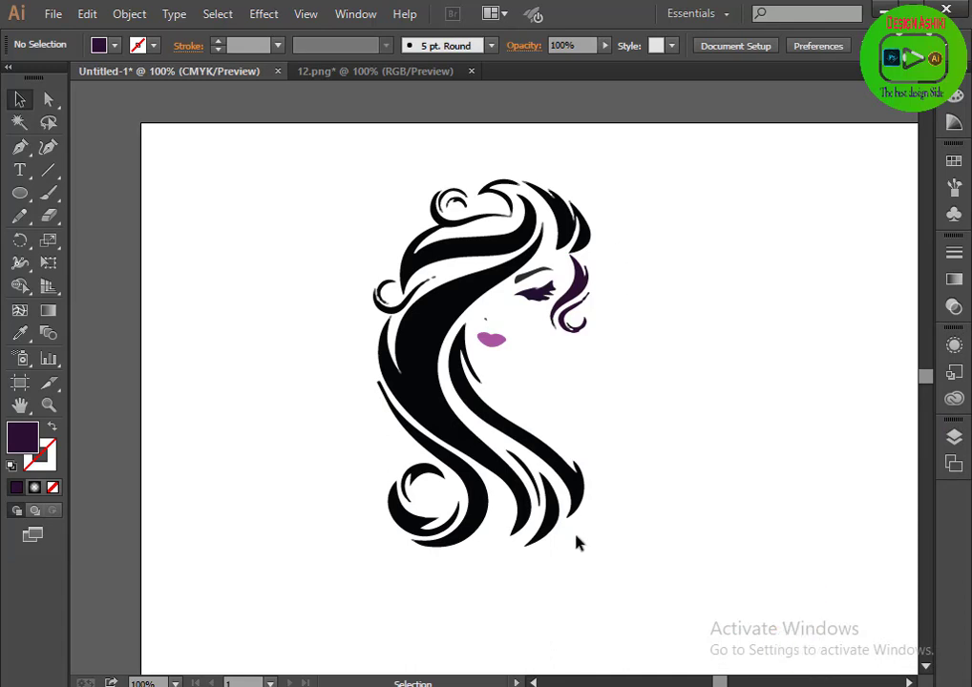
# Recolour the lower hair strands and the bottom curl dark purple, sampled from the purple curl.
pyautogui.moveTo(566, 533)
pyautogui.mouseDown()
pyautogui.moveTo(539, 446)
pyautogui.moveTo(566, 474)
pyautogui.mouseUp()
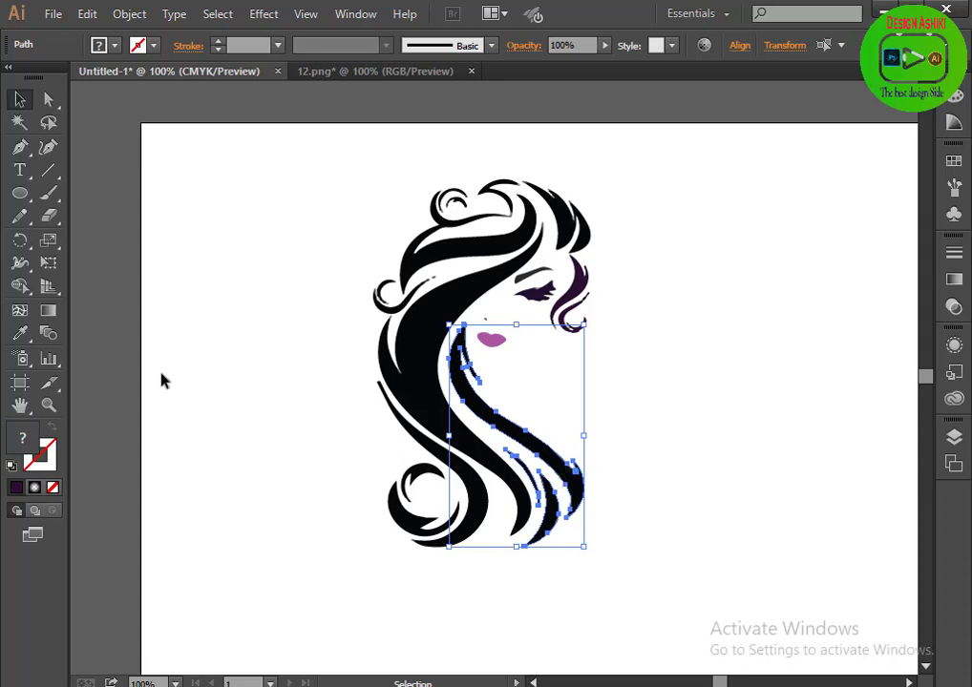
pyautogui.click(20, 332)
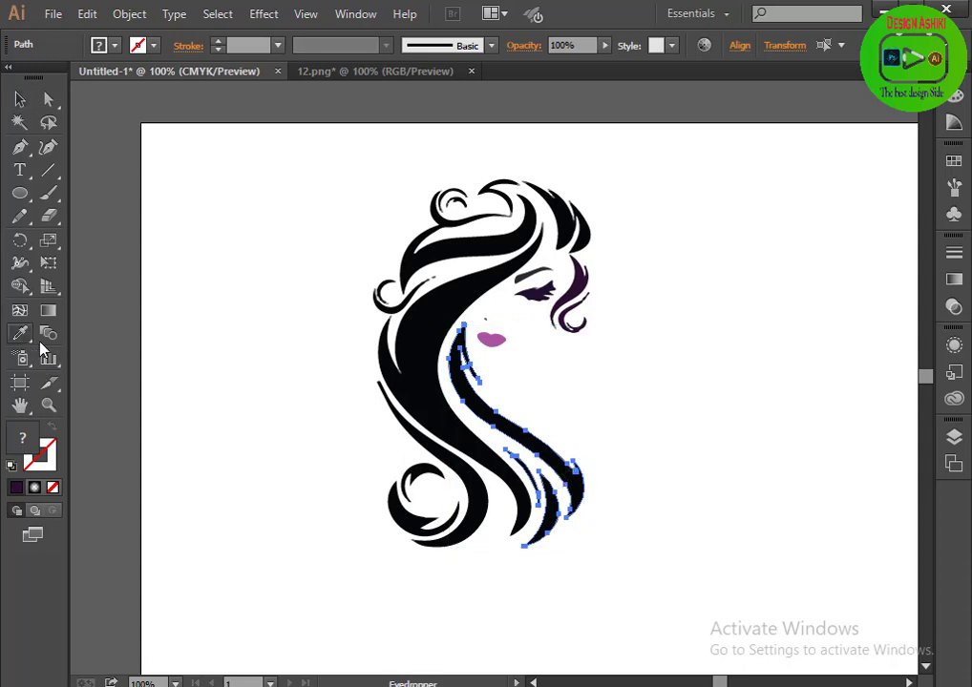
pyautogui.click(577, 281)
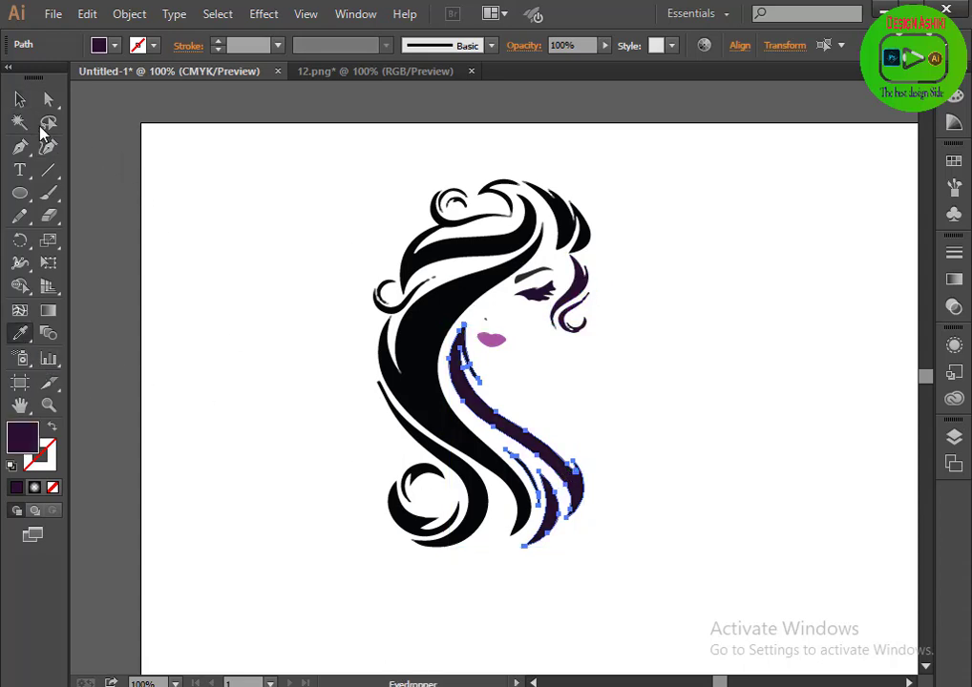
pyautogui.click(20, 99)
pyautogui.click(246, 353)
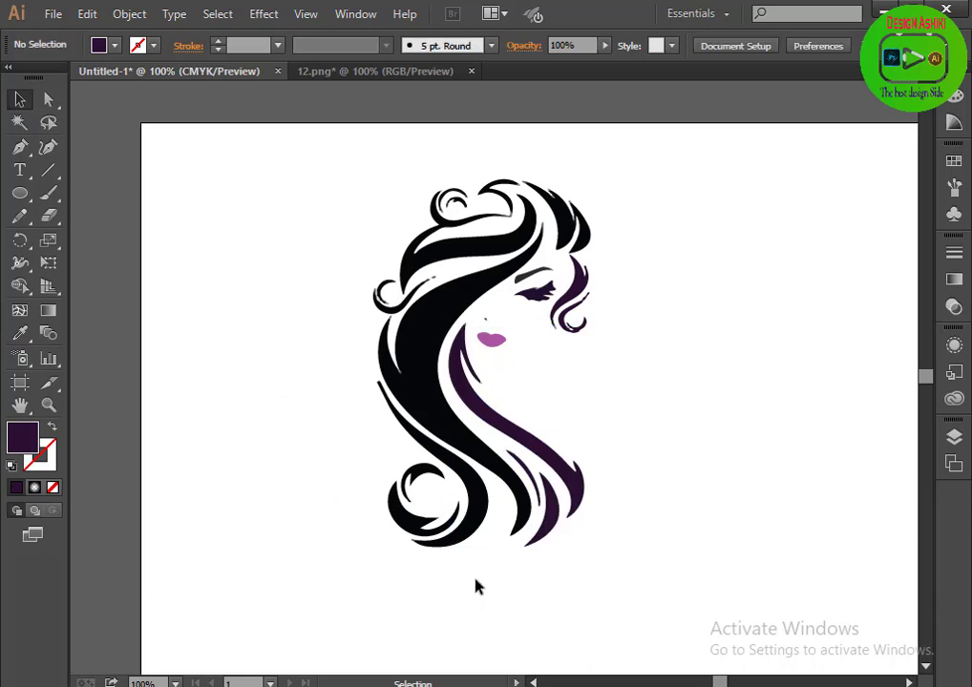
pyautogui.moveTo(476, 583); pyautogui.dragTo(374, 507)
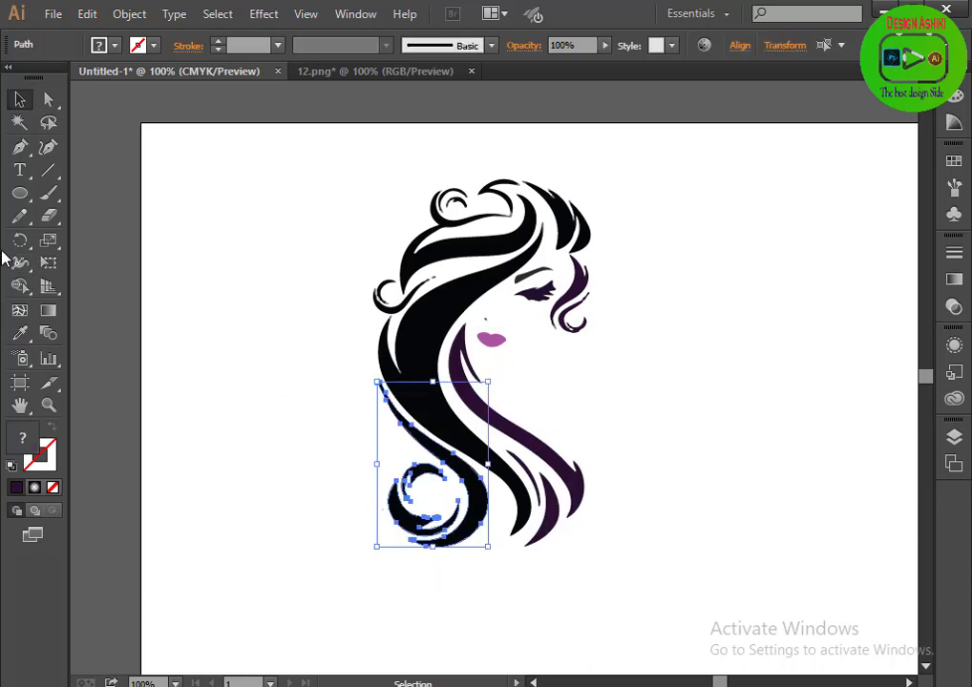
pyautogui.click(20, 332)
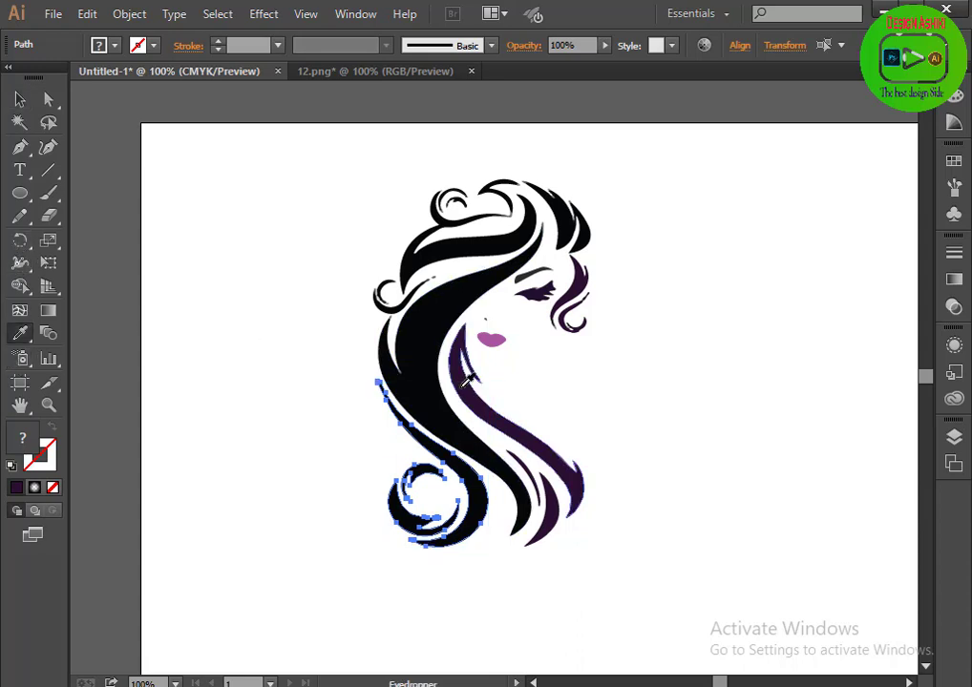
pyautogui.click(464, 383)
pyautogui.click(20, 99)
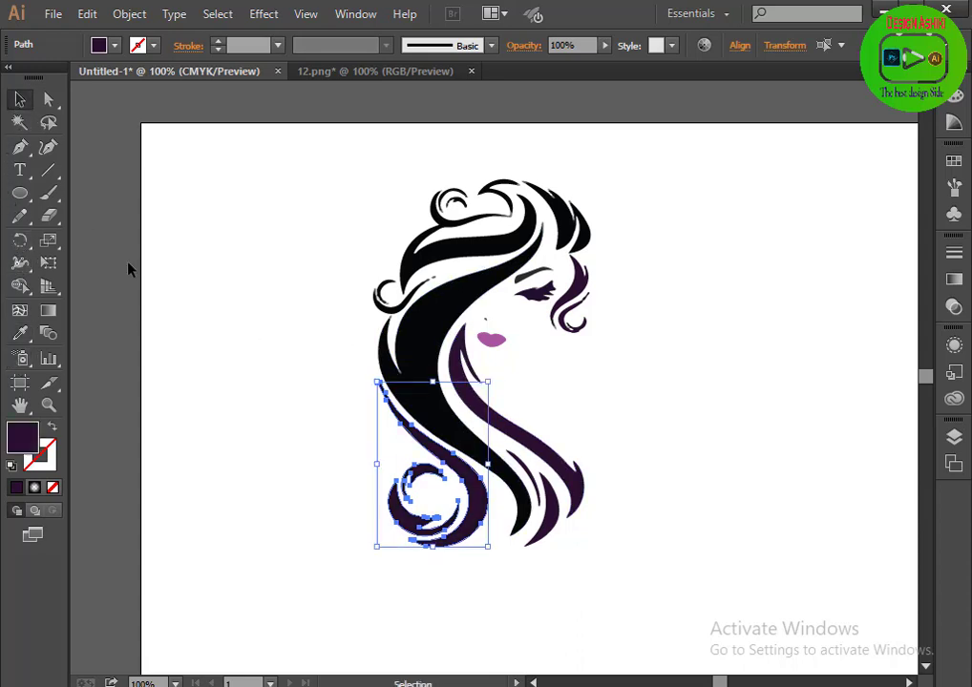
pyautogui.click(220, 350)
# Recolour the large black hair strand dark purple with the Eyedropper.
pyautogui.click(448, 430)
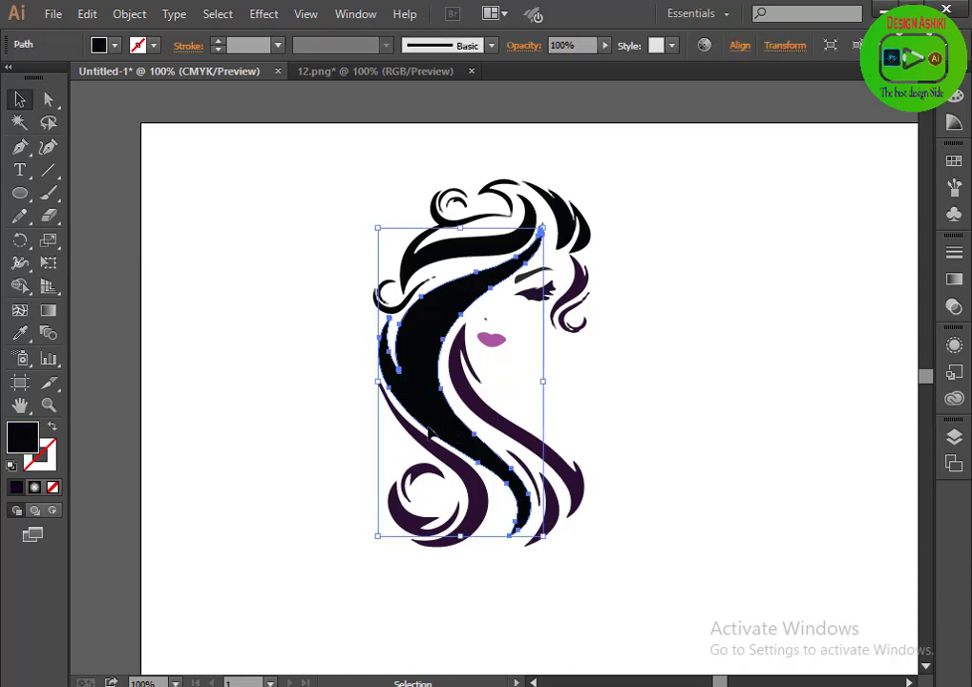
pyautogui.click(21, 330)
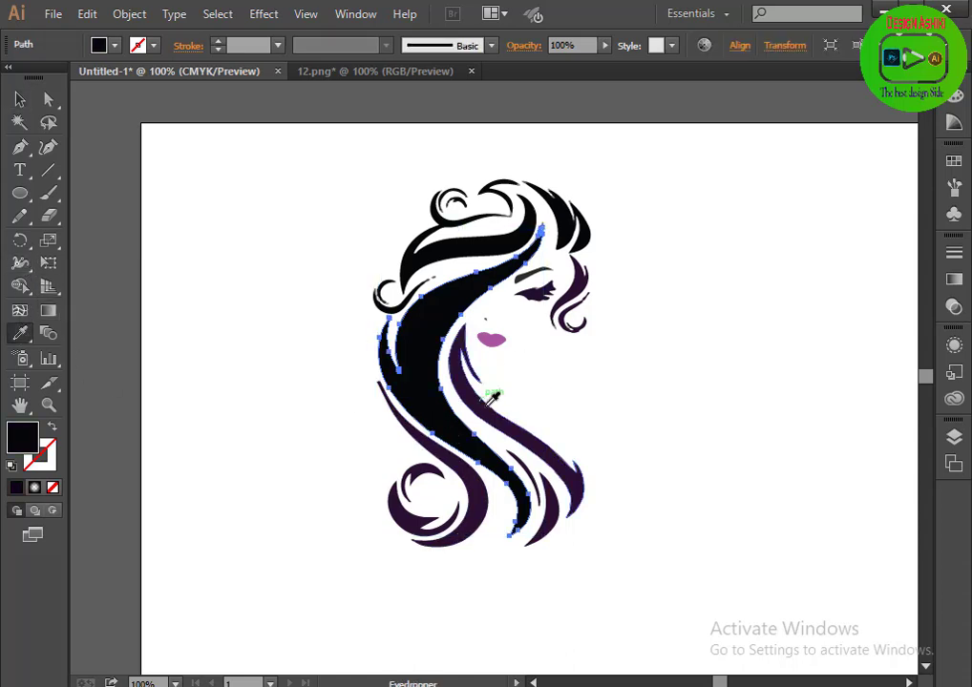
pyautogui.click(492, 411)
pyautogui.click(20, 99)
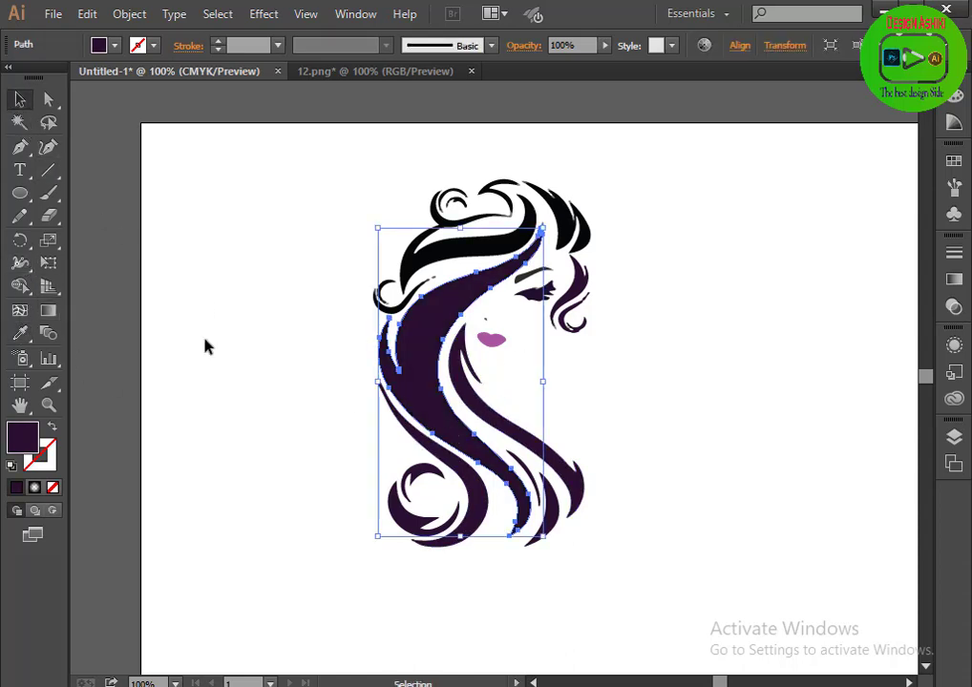
pyautogui.click(208, 343)
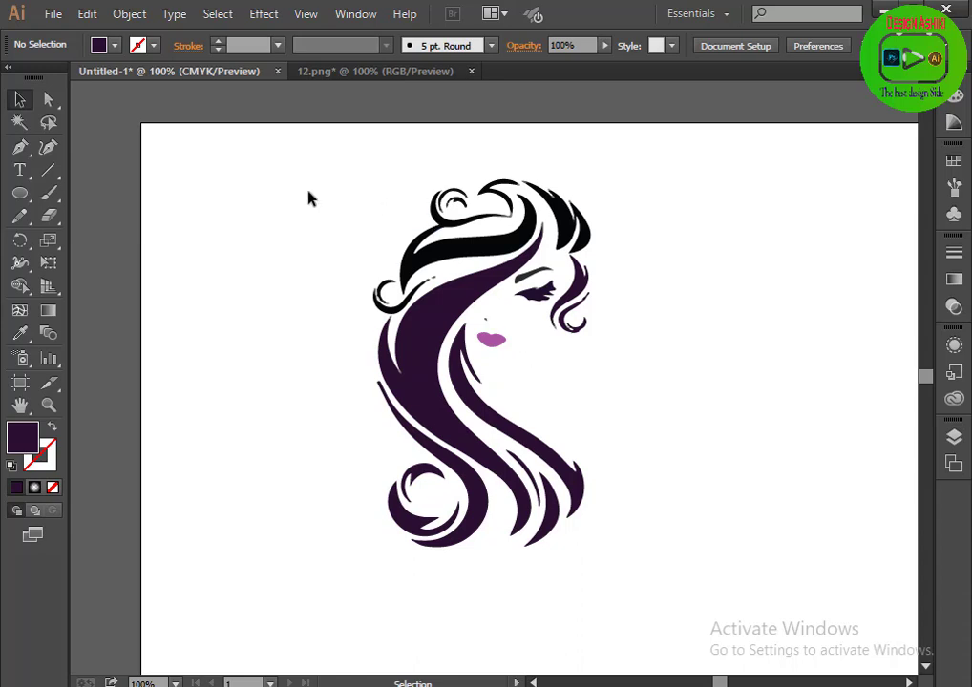
# Select the black top section of hair and make it dark purple.
pyautogui.moveTo(311, 179); pyautogui.dragTo(532, 184)
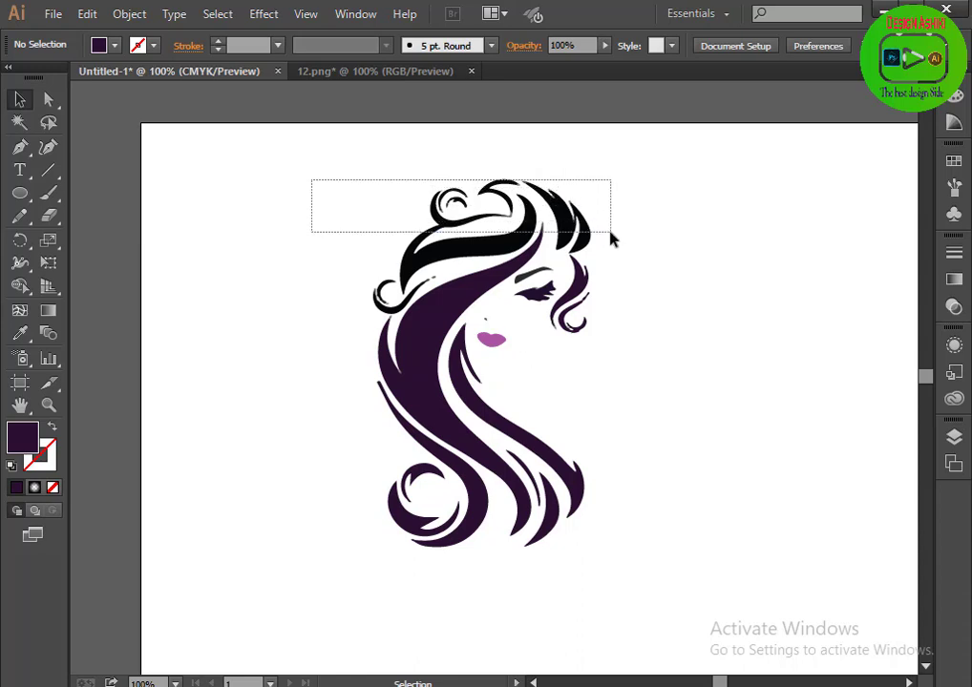
pyautogui.moveTo(607, 227); pyautogui.dragTo(609, 234)
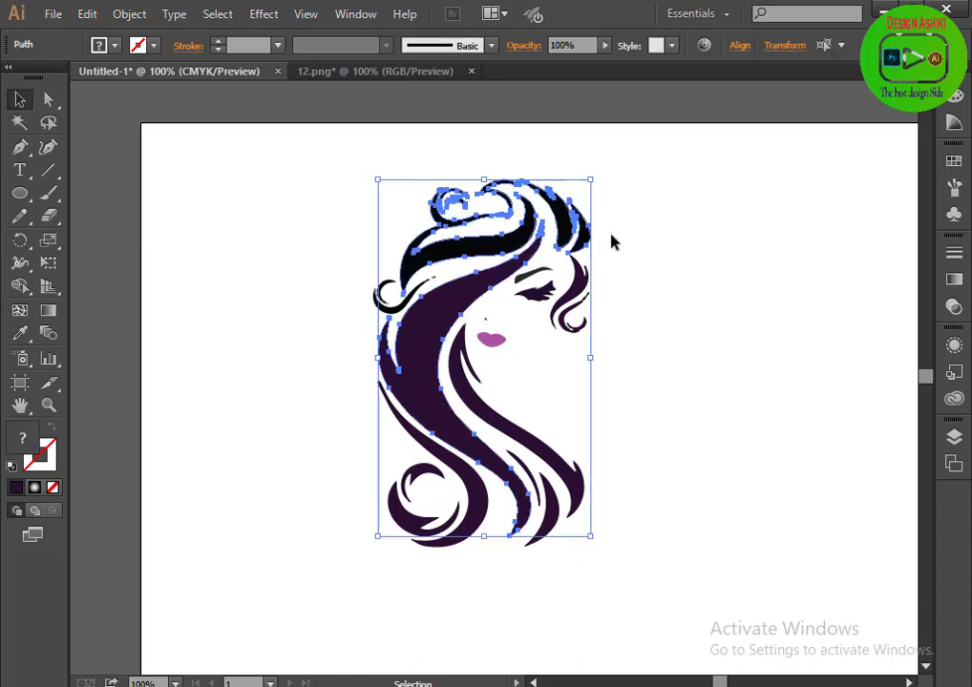
pyautogui.keyDown('ctrl'); pyautogui.click(393, 307); pyautogui.keyUp('ctrl')
pyautogui.click(342, 397)
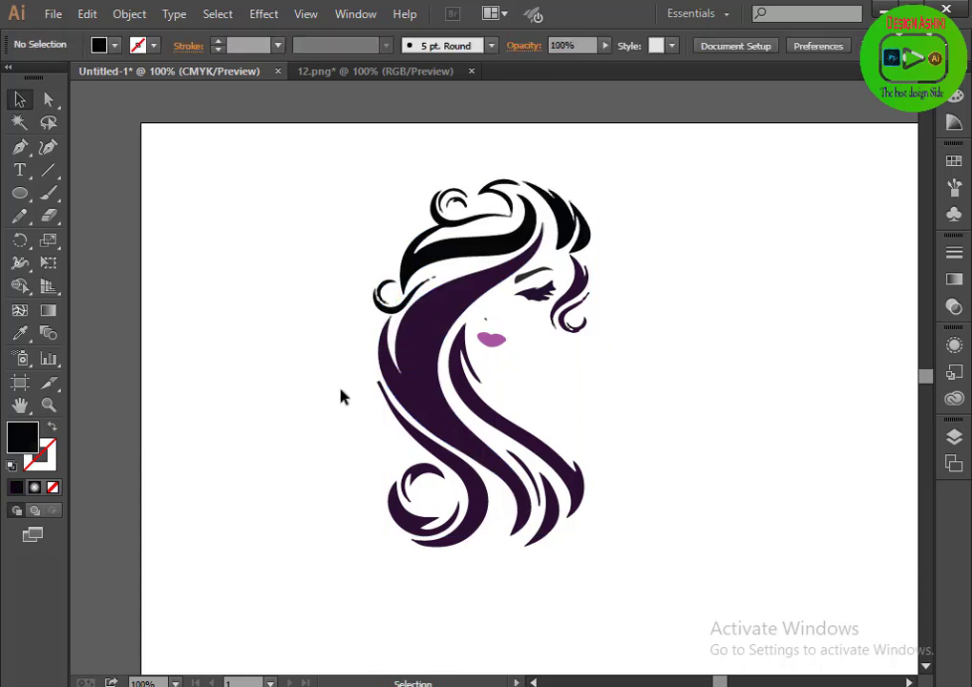
pyautogui.moveTo(350, 179); pyautogui.dragTo(644, 211)
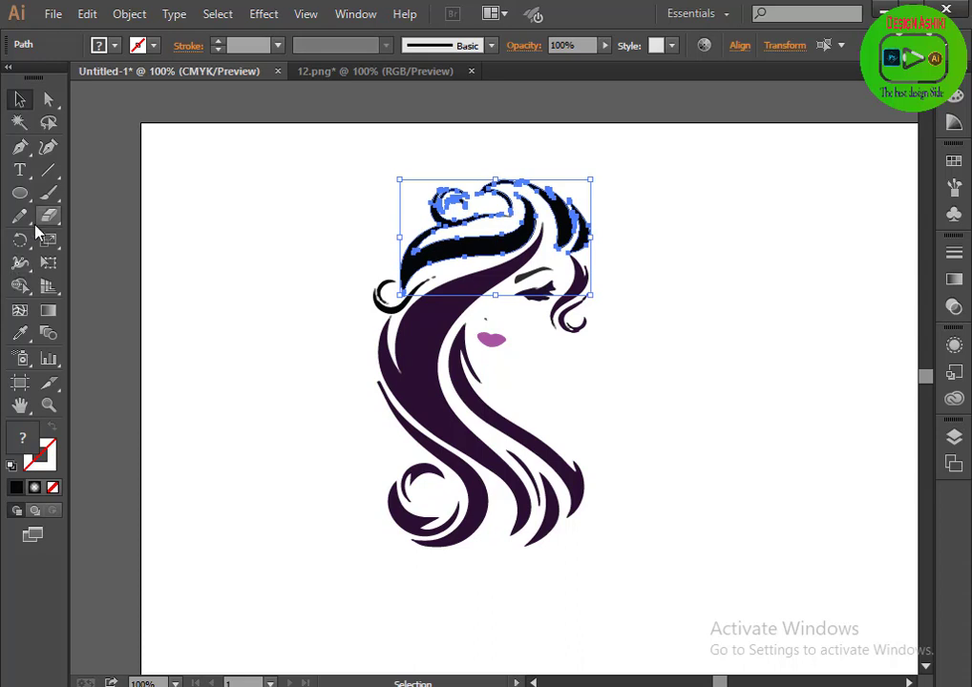
pyautogui.click(20, 333)
pyautogui.click(410, 334)
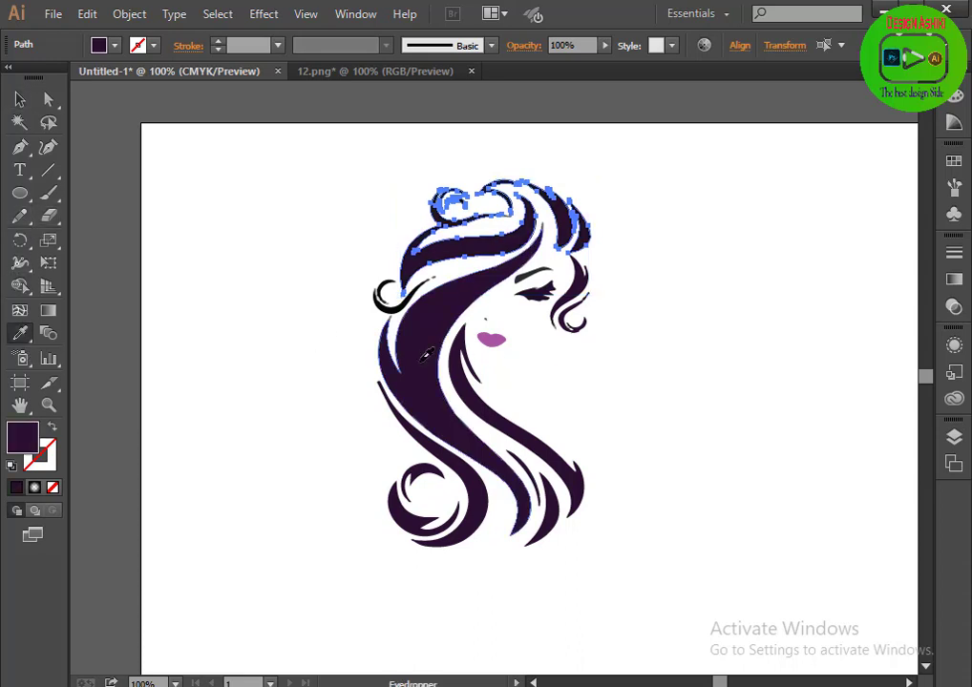
pyautogui.click(20, 99)
pyautogui.click(200, 360)
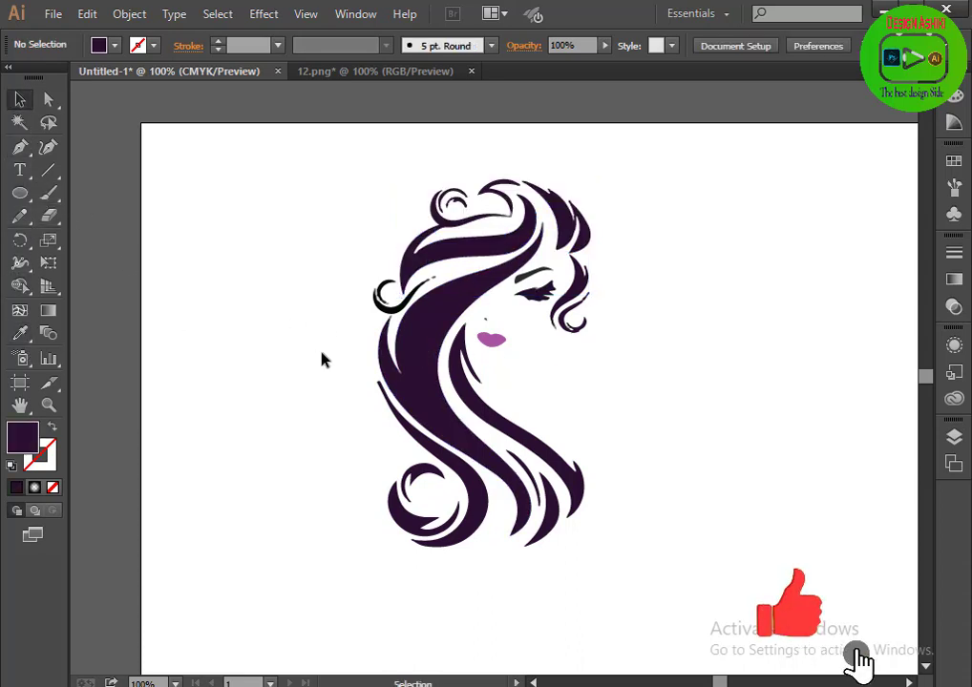
# Recolour the small black curl at the left edge dark purple.
pyautogui.moveTo(349, 278); pyautogui.dragTo(380, 309)
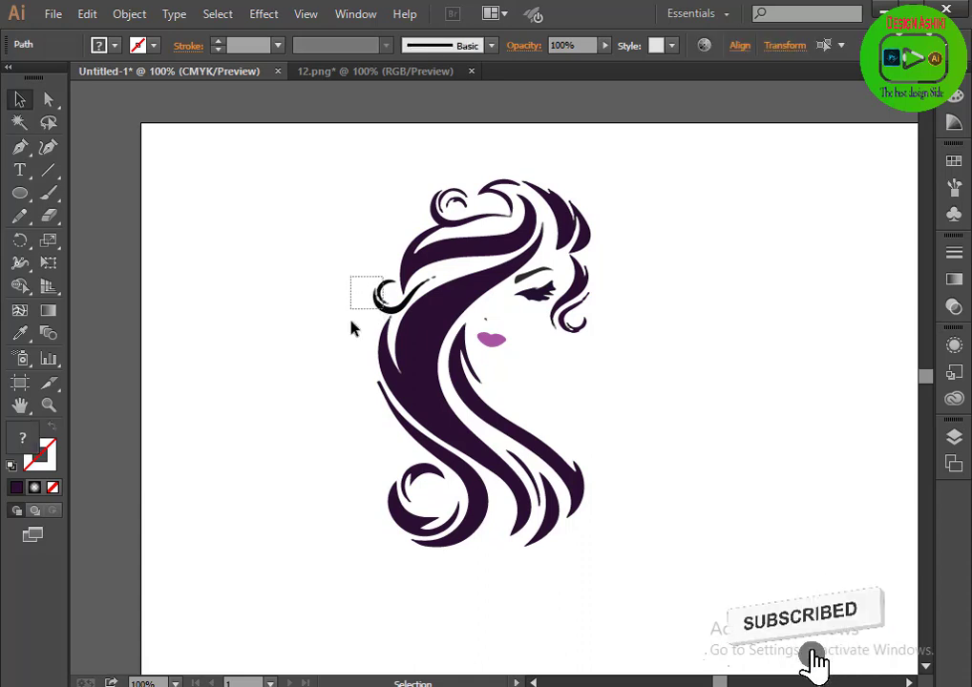
pyautogui.click(20, 333)
pyautogui.click(387, 320)
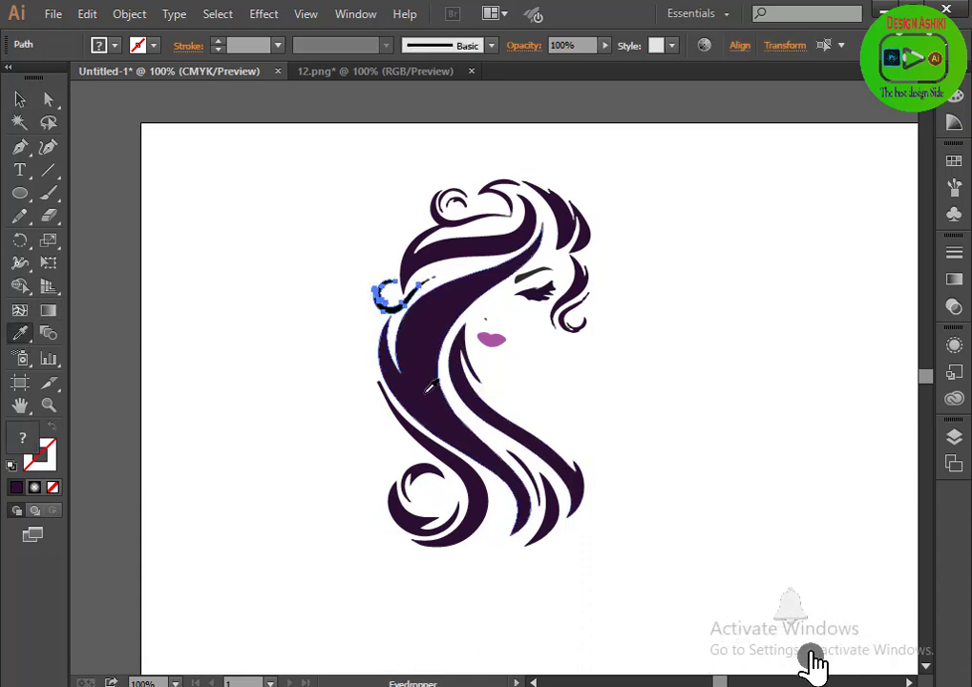
pyautogui.click(20, 99)
pyautogui.click(313, 357)
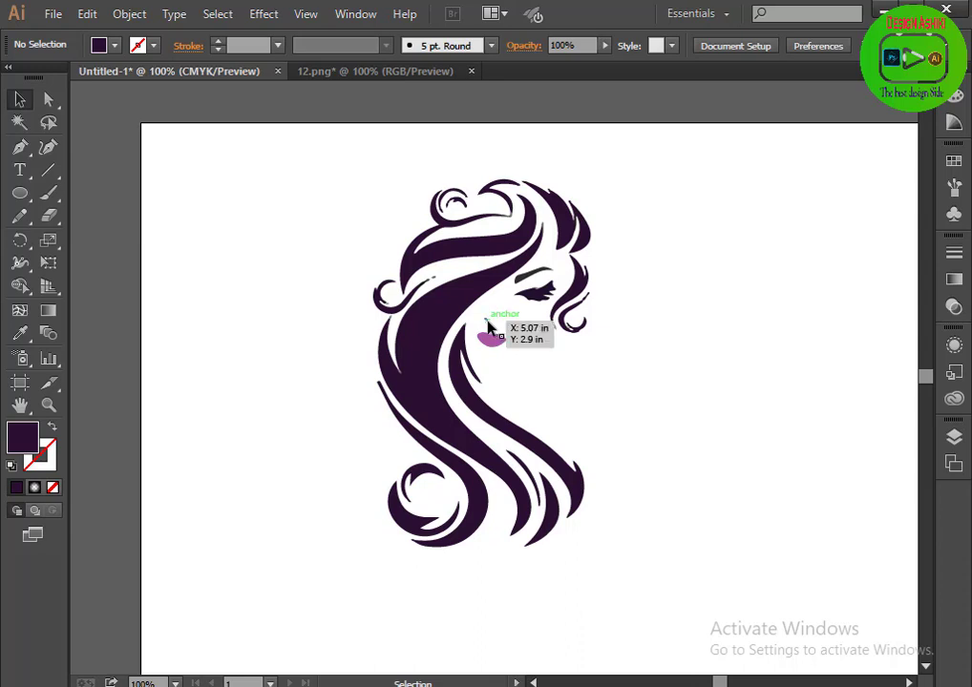
pyautogui.click(486, 319)
pyautogui.click(689, 437)
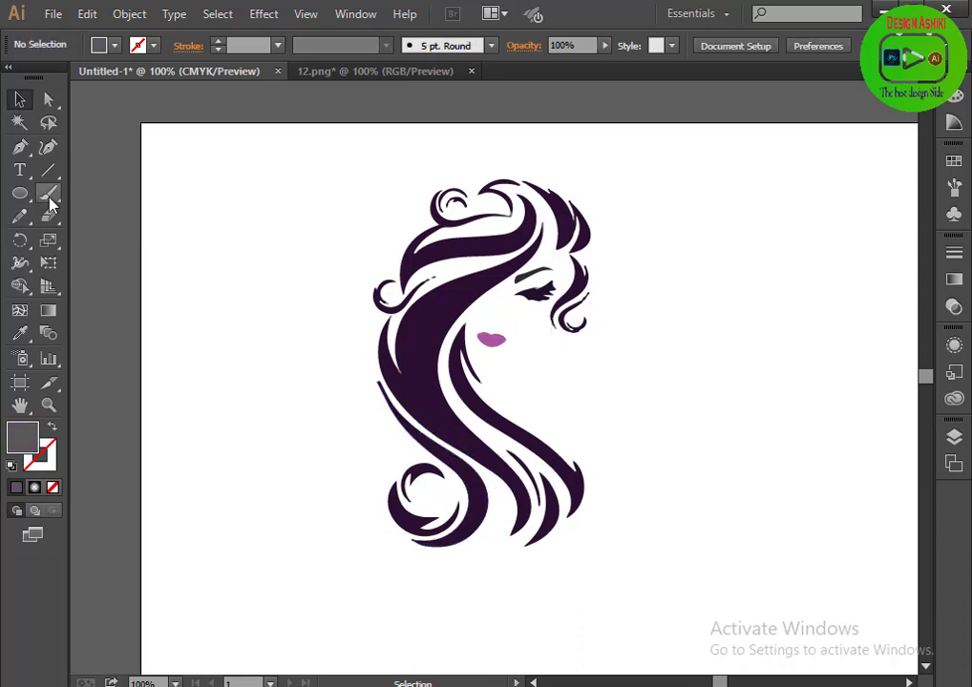
# Draw a narrow pointed nose path with the Pen tool just above the lips.
pyautogui.click(20, 147)
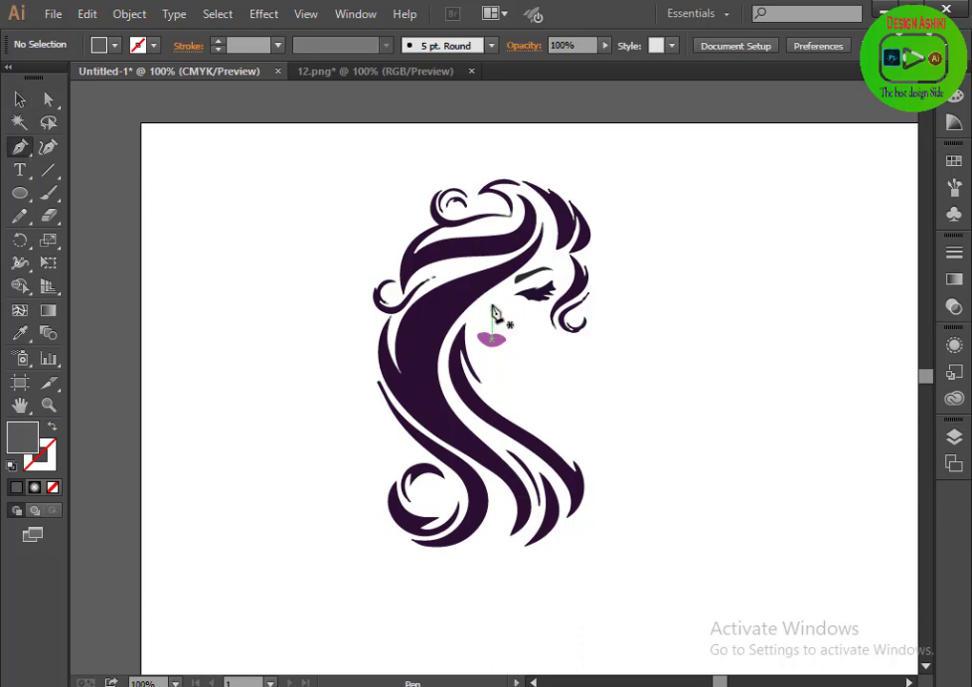
pyautogui.click(488, 302)
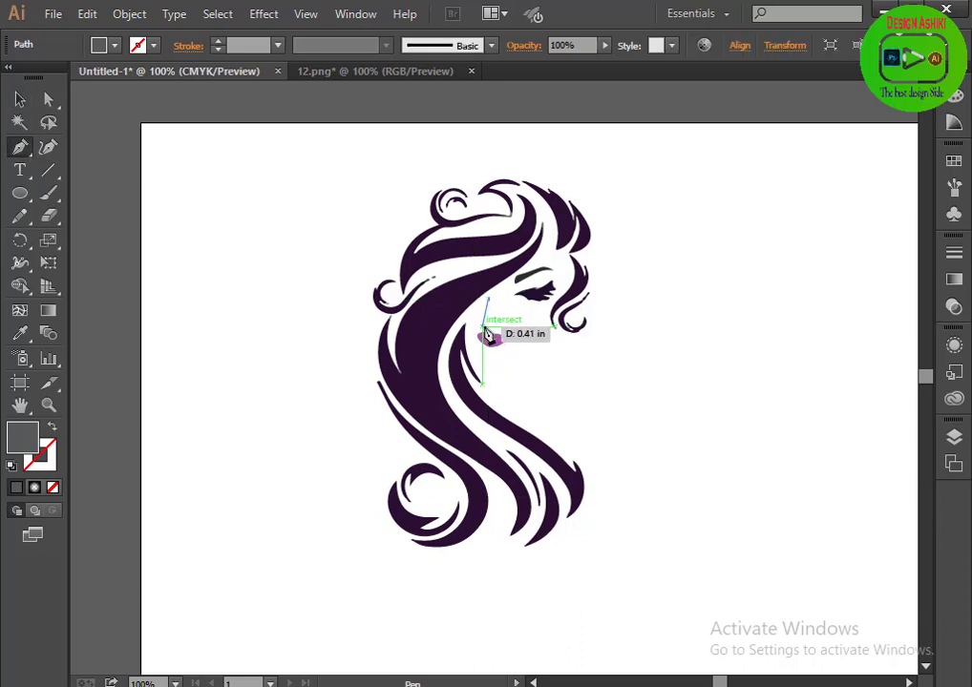
pyautogui.scroll(2, 488, 332)
pyautogui.scroll(1, 488, 332)
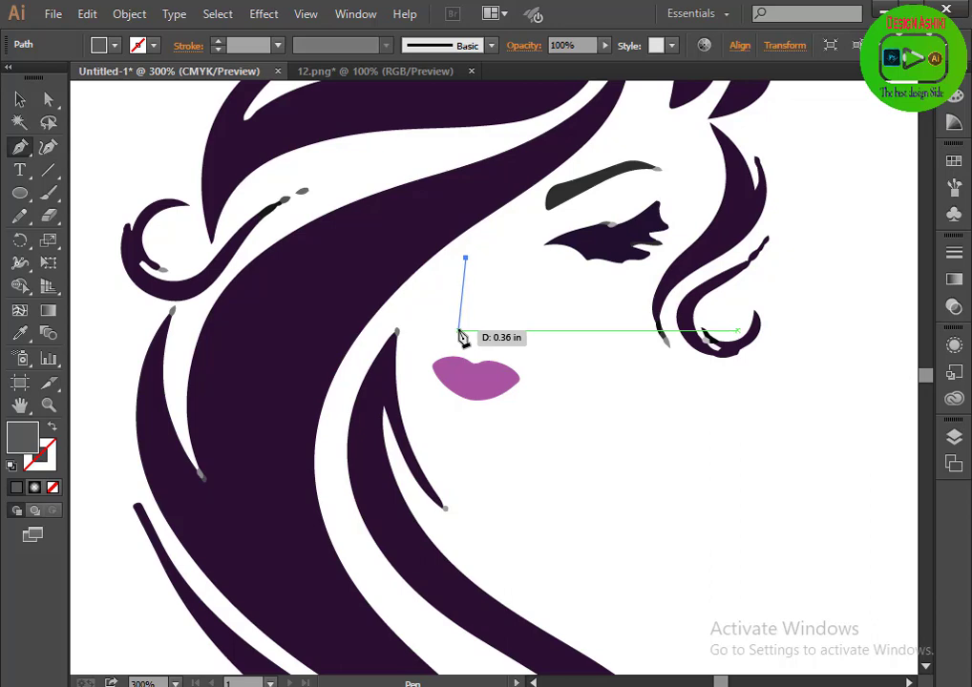
pyautogui.click(459, 332)
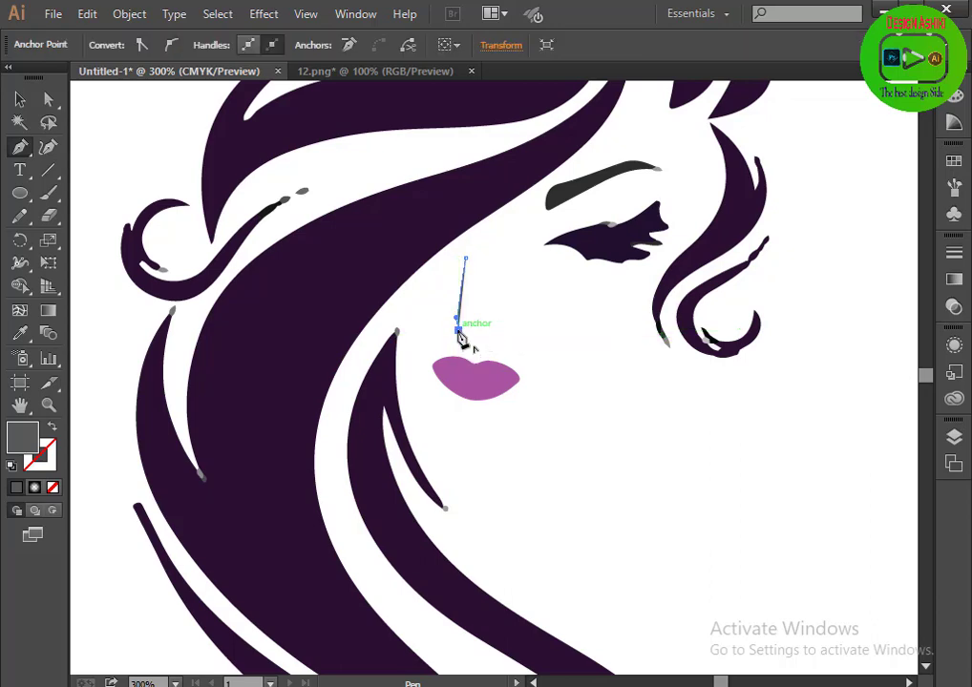
pyautogui.moveTo(468, 330); pyautogui.dragTo(470, 329)
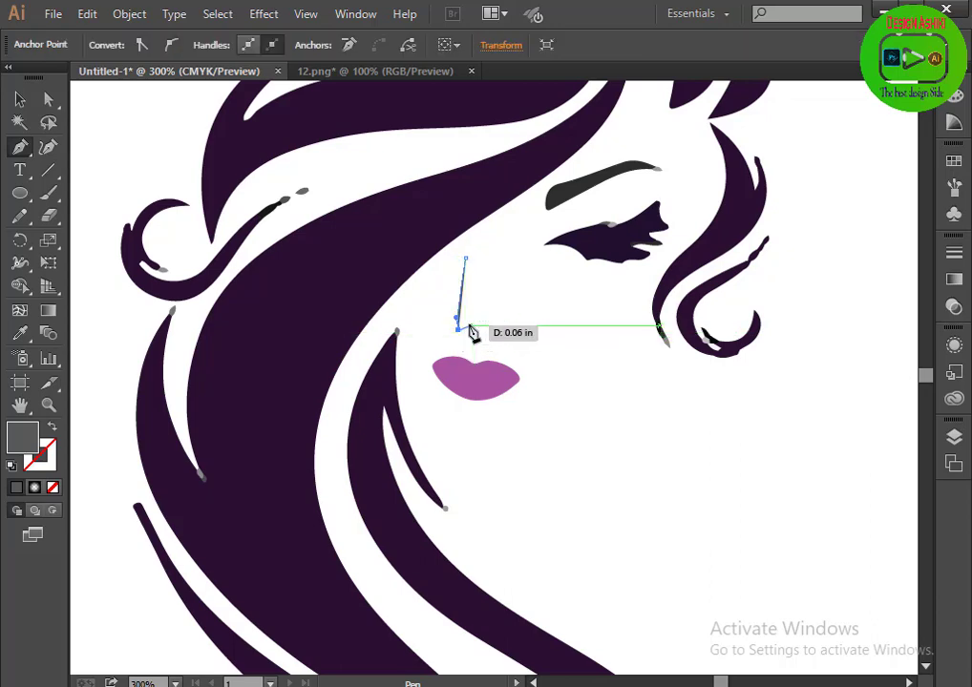
pyautogui.moveTo(470, 330)
pyautogui.mouseDown()
pyautogui.moveTo(480, 331)
pyautogui.moveTo(28, 105)
pyautogui.mouseUp()
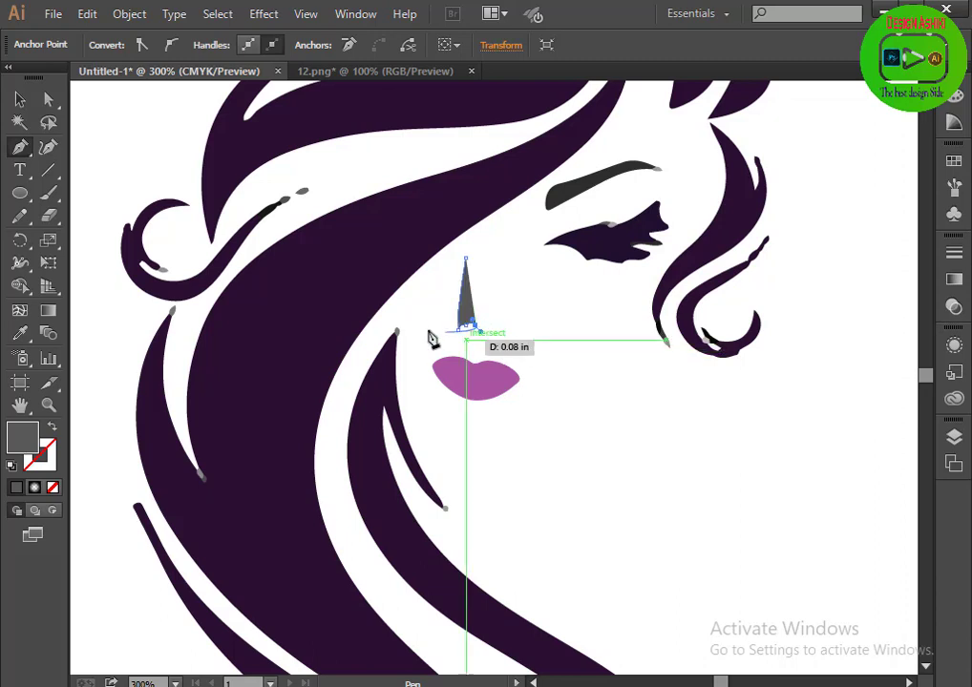
# Give the nose path no fill and a black 1 pt stroke.
pyautogui.click(21, 99)
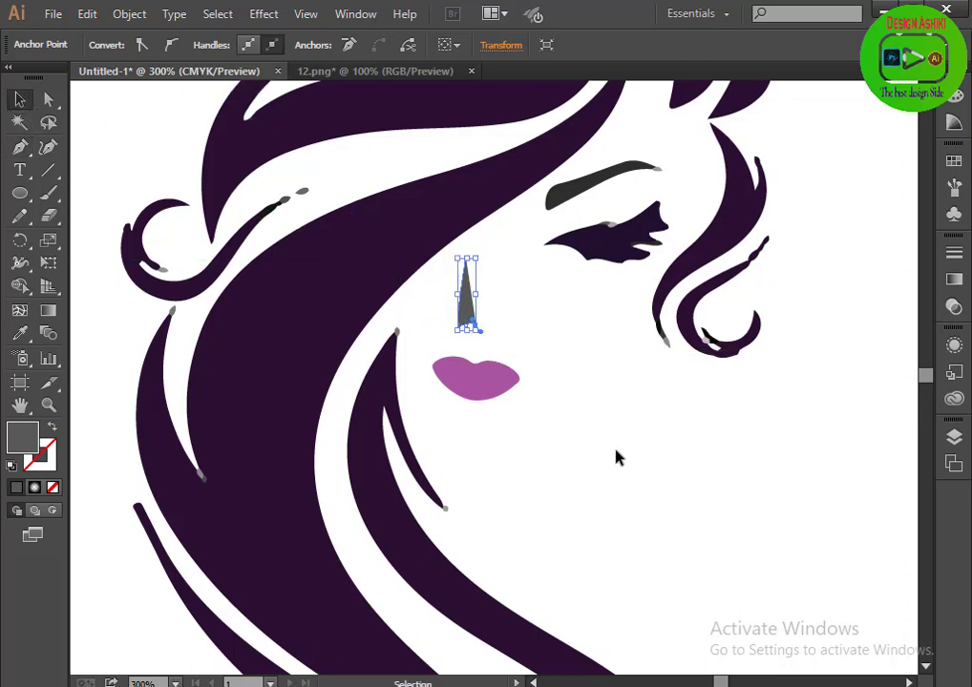
pyautogui.click(617, 455)
pyautogui.click(474, 318)
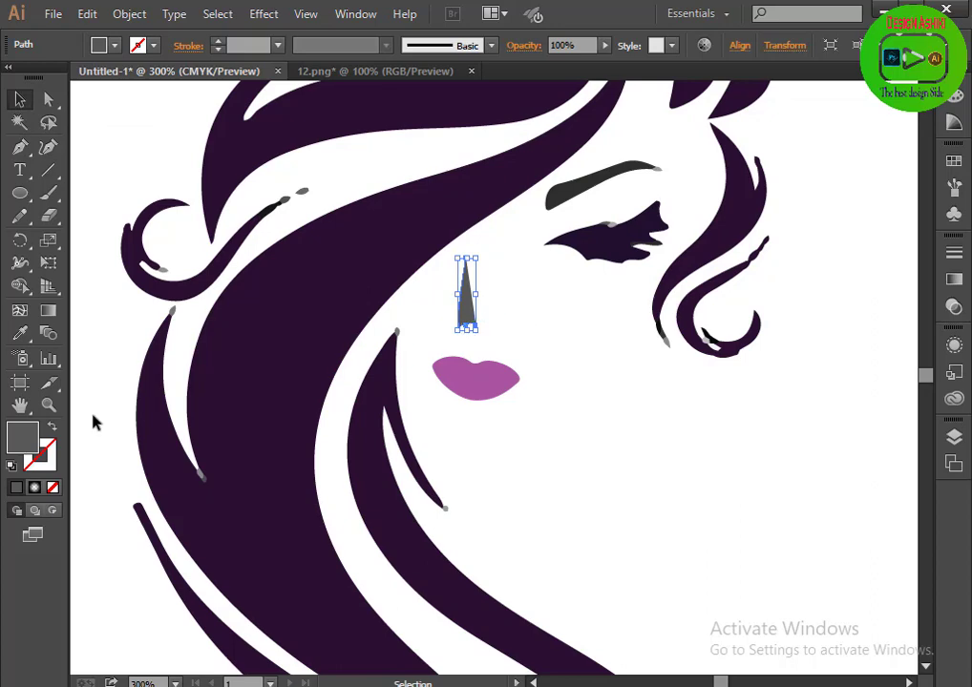
pyautogui.click(114, 45)
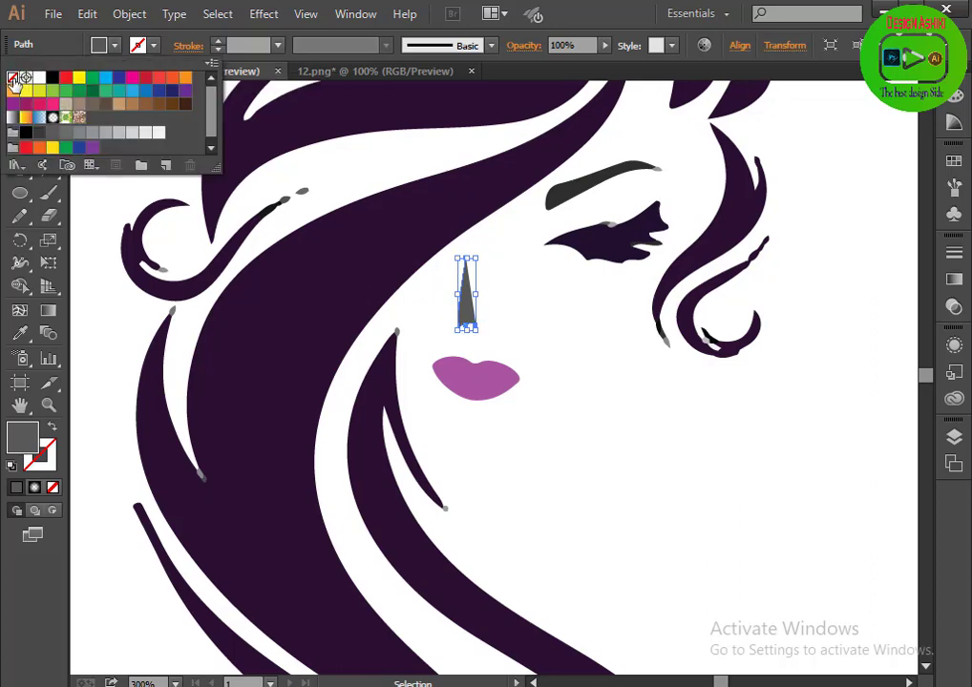
pyautogui.click(12, 77)
pyautogui.click(182, 49)
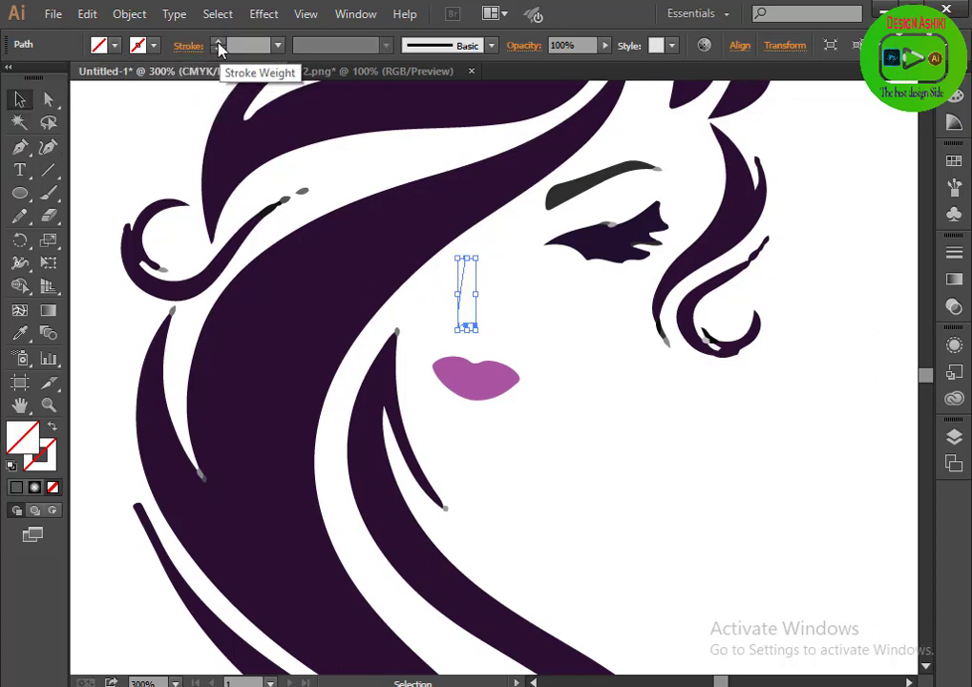
pyautogui.click(218, 40)
pyautogui.click(218, 40)
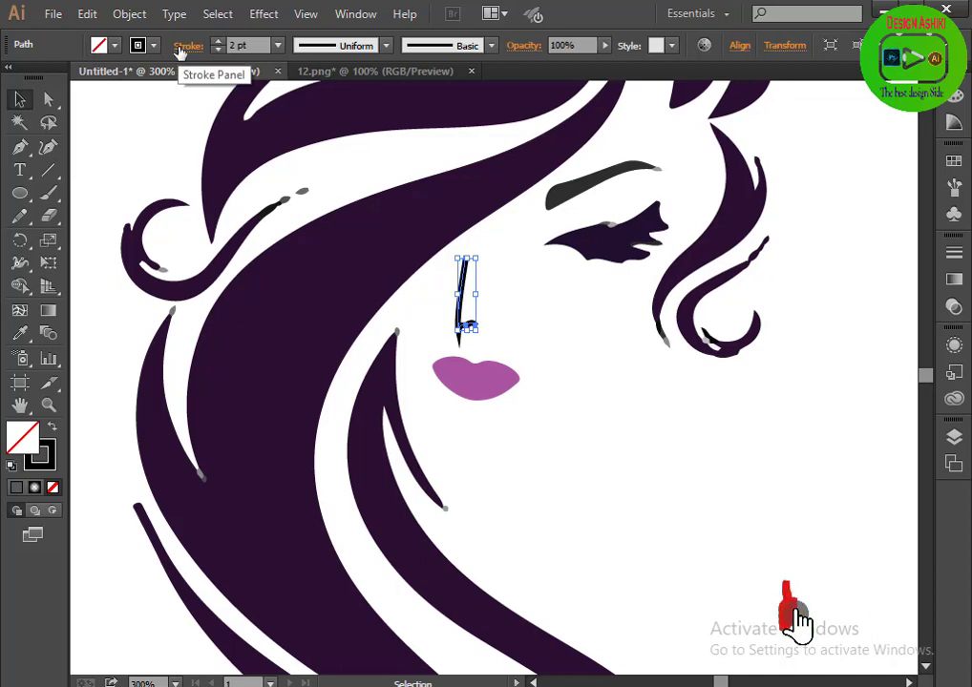
pyautogui.click(217, 50)
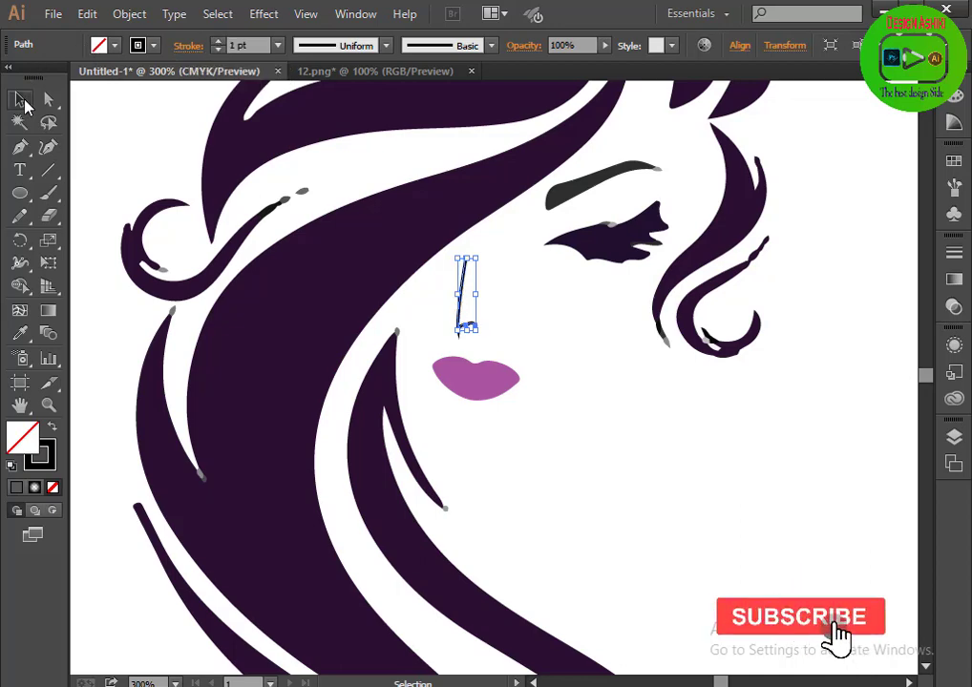
# Widen the nose toward the right by dragging its bounding-box handle.
pyautogui.click(563, 468)
pyautogui.click(467, 325)
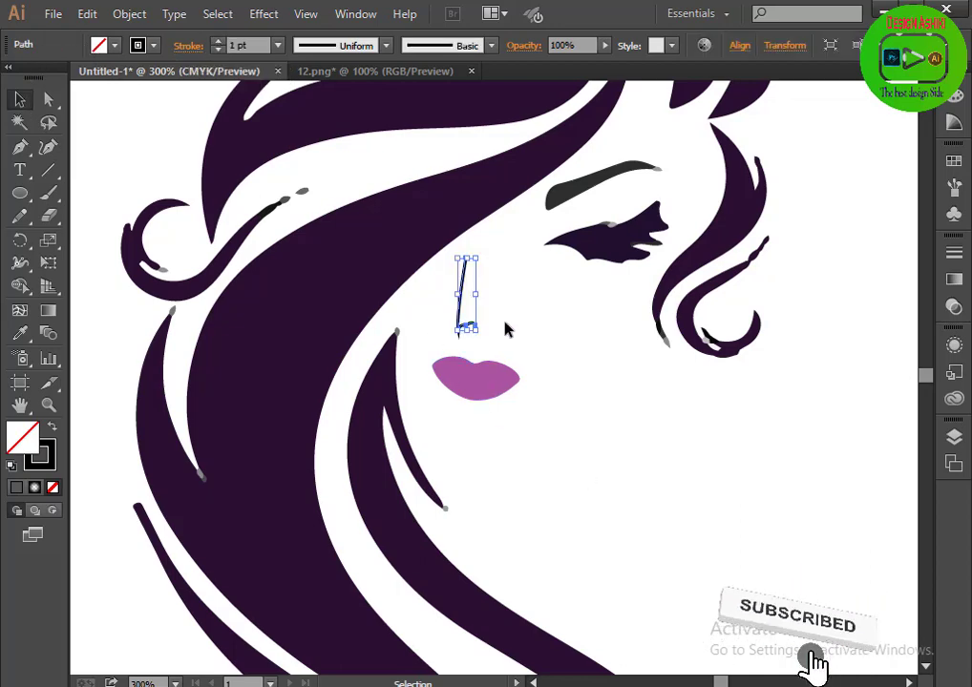
pyautogui.moveTo(488, 301); pyautogui.dragTo(506, 303)
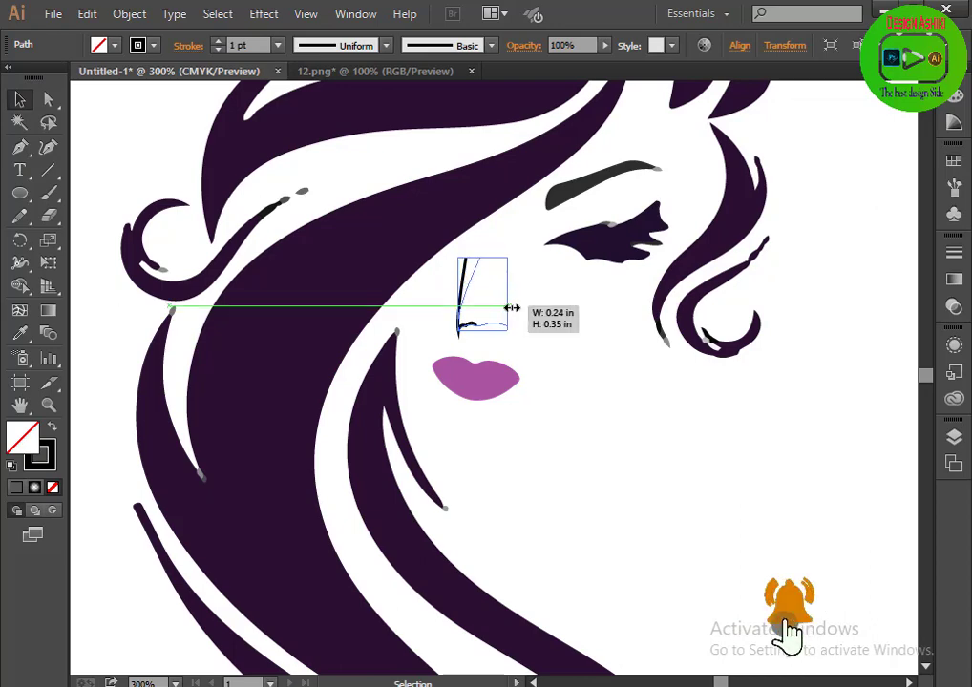
pyautogui.click(592, 410)
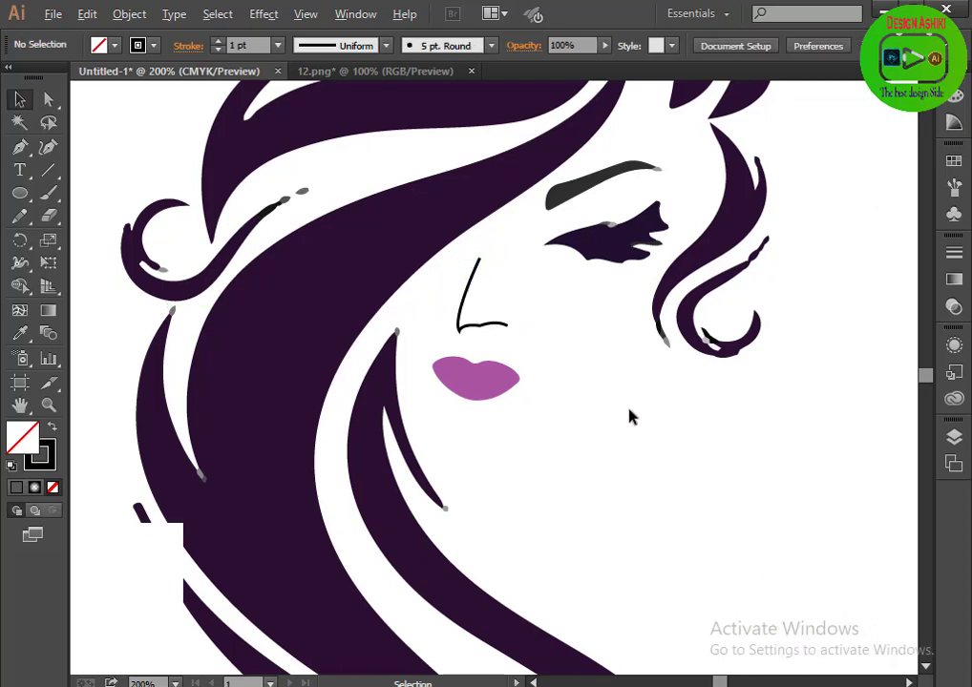
# Delete the nose line from the face.
pyautogui.scroll(-2, 630, 416)
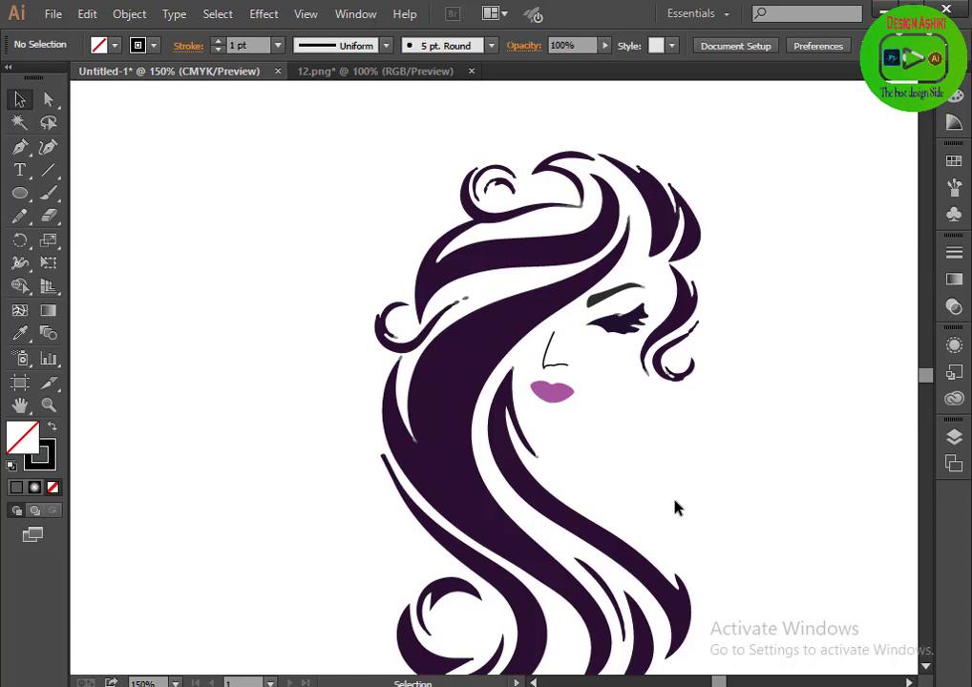
pyautogui.click(554, 367)
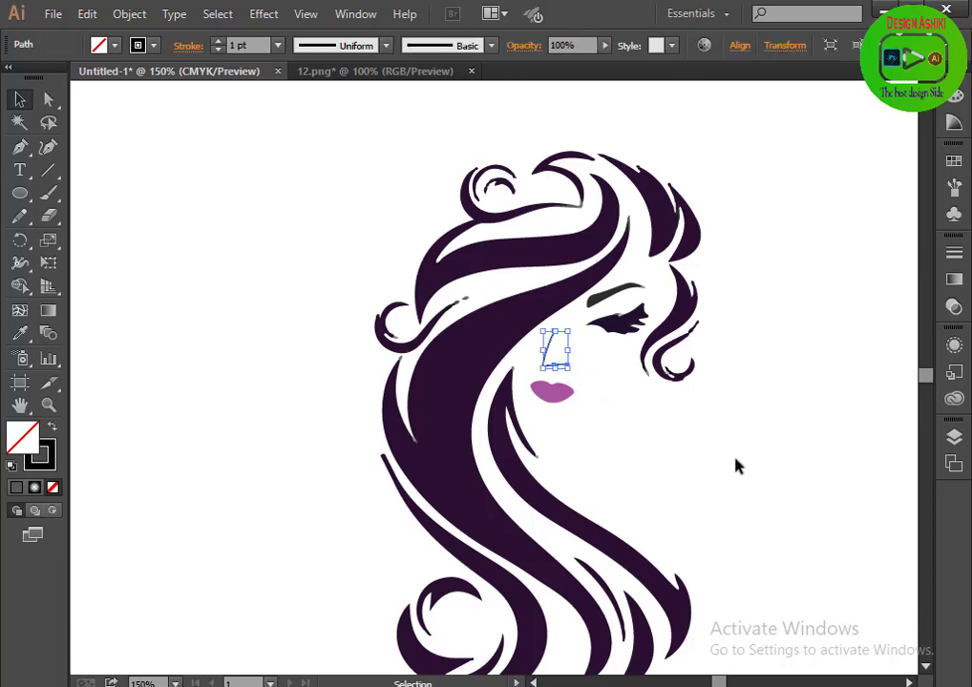
pyautogui.press('Delete')
pyautogui.scroll(-2, 722, 484)
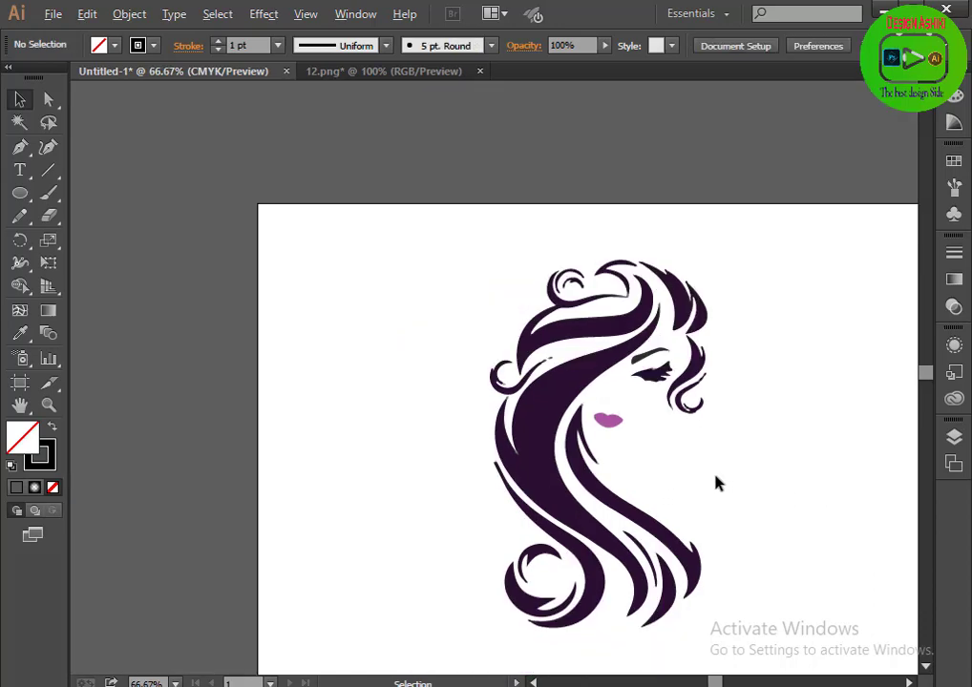
pyautogui.scroll(2, 716, 481)
pyautogui.moveTo(703, 477); pyautogui.dragTo(580, 414)
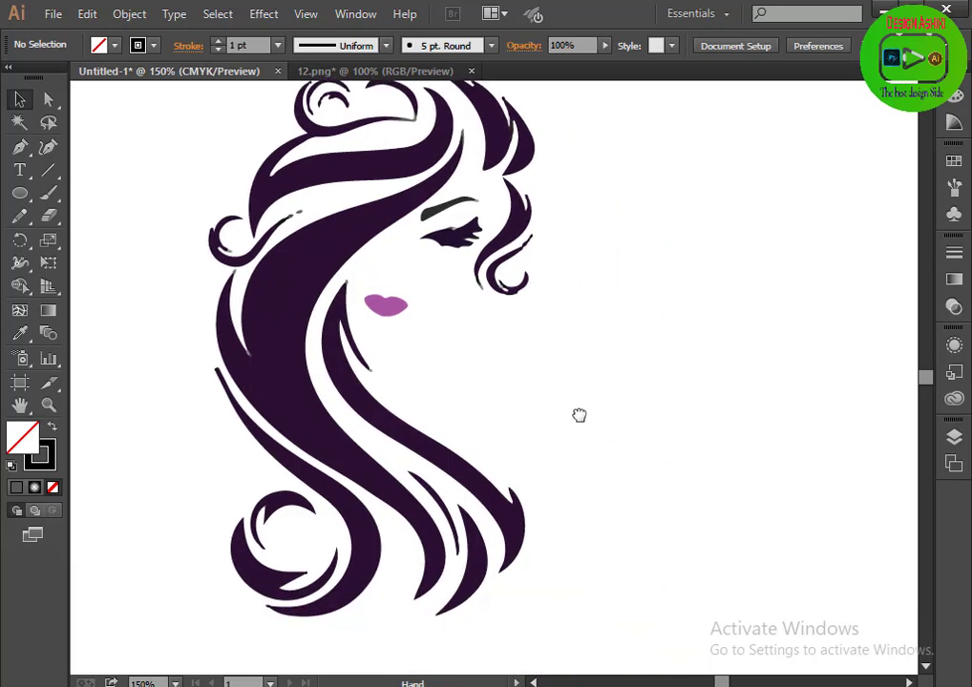
pyautogui.scroll(-1, 579, 416)
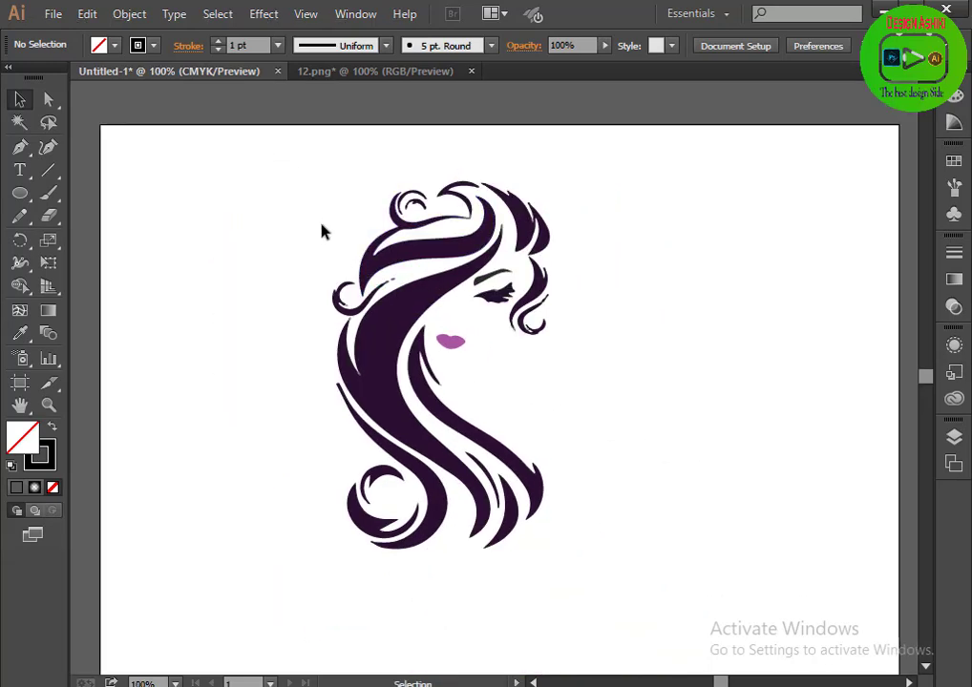
# Group all the illustration's paths and move the group left and slightly down.
pyautogui.moveTo(278, 152); pyautogui.dragTo(585, 607)
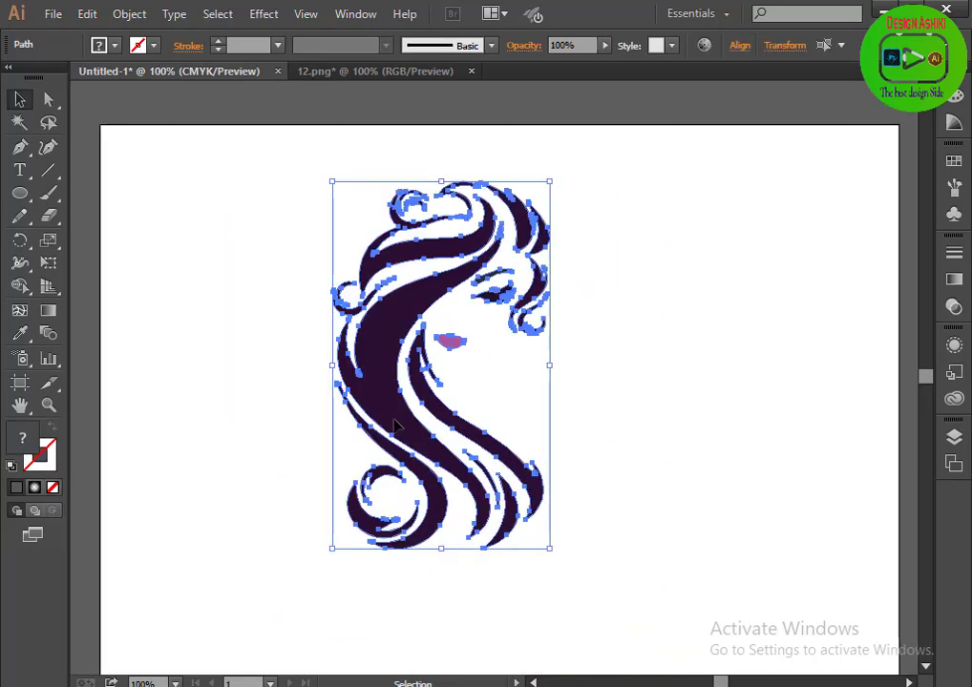
pyautogui.rightClick(418, 417)
pyautogui.click(447, 225)
pyautogui.click(315, 408)
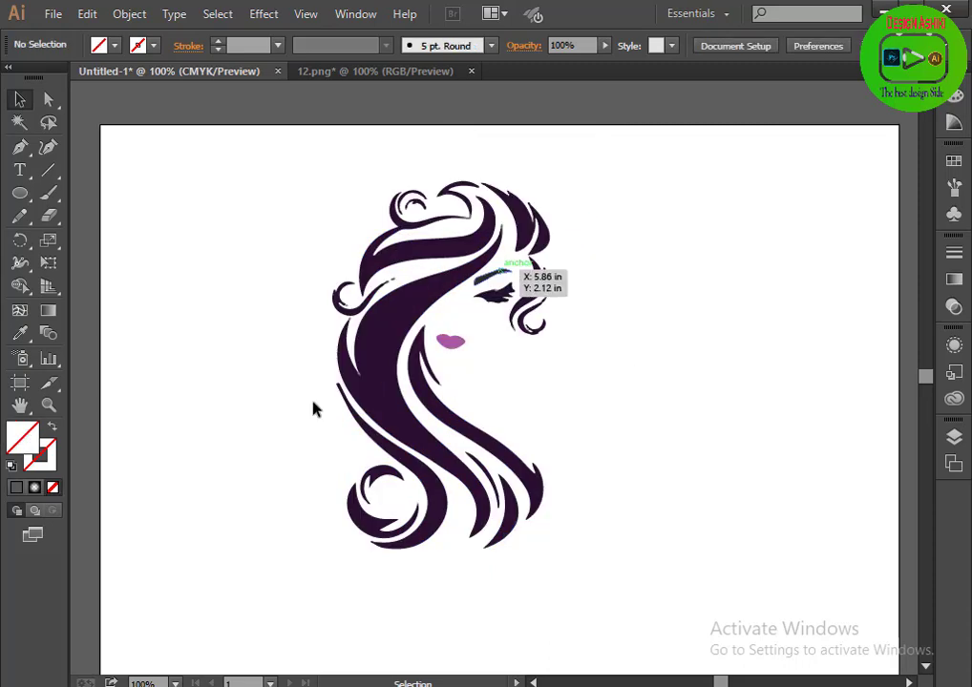
pyautogui.moveTo(315, 426); pyautogui.dragTo(200, 419)
pyautogui.click(616, 467)
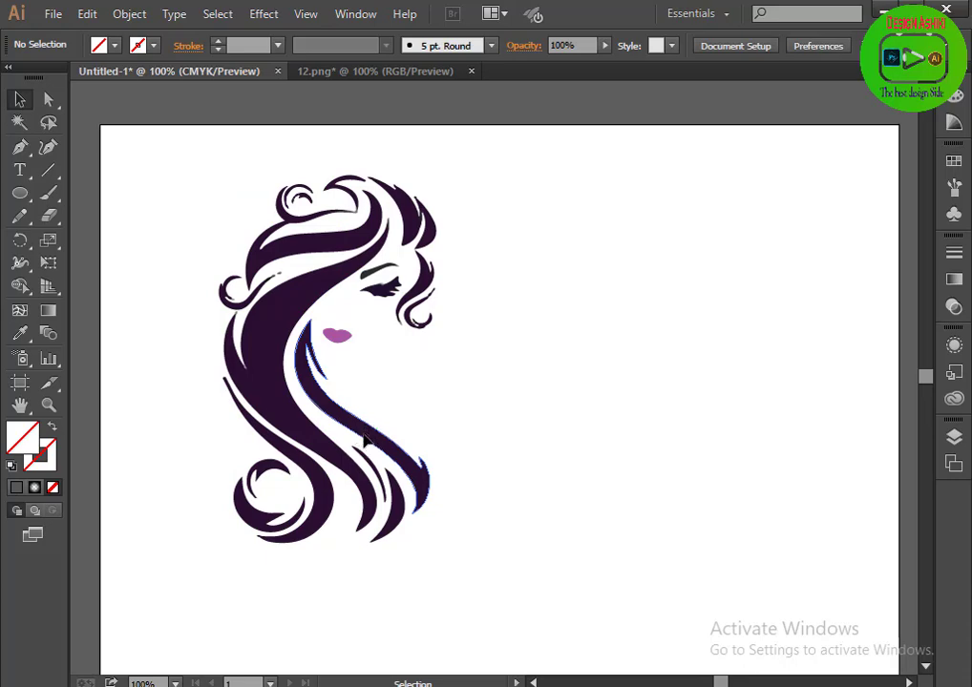
pyautogui.moveTo(366, 439); pyautogui.dragTo(361, 474)
pyautogui.click(568, 461)
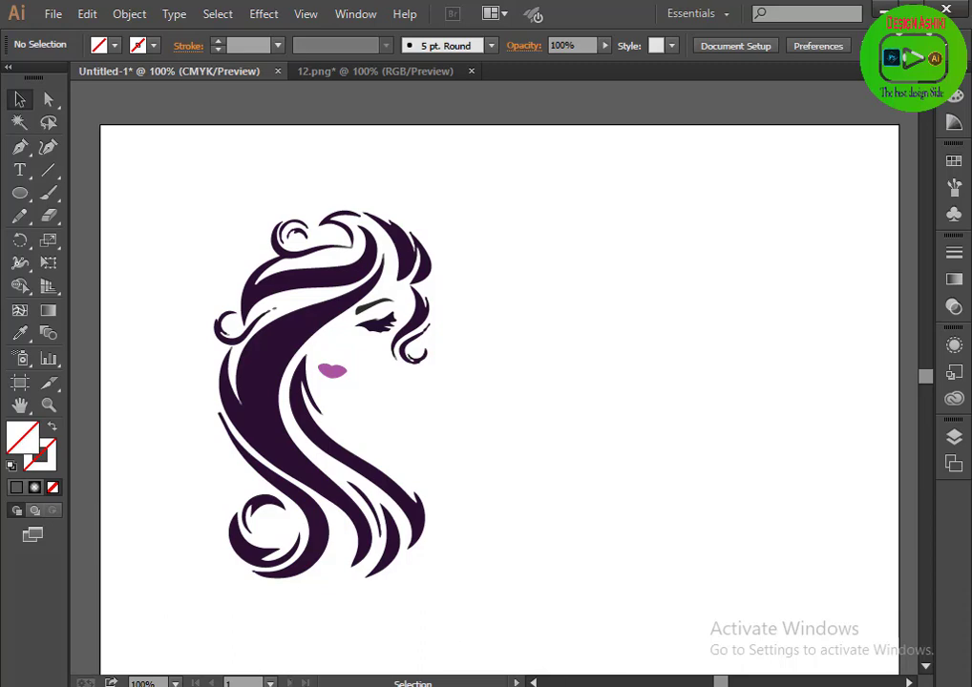
# Create a blank Word document with its default name on the desktop and open it.
pyautogui.press('super')
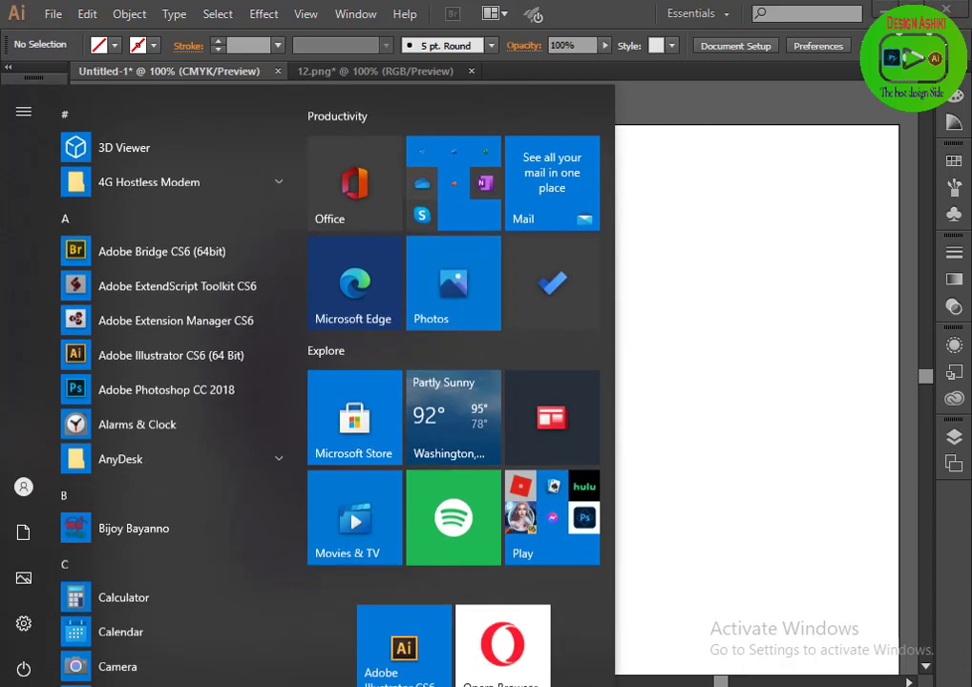
pyautogui.press('Escape')
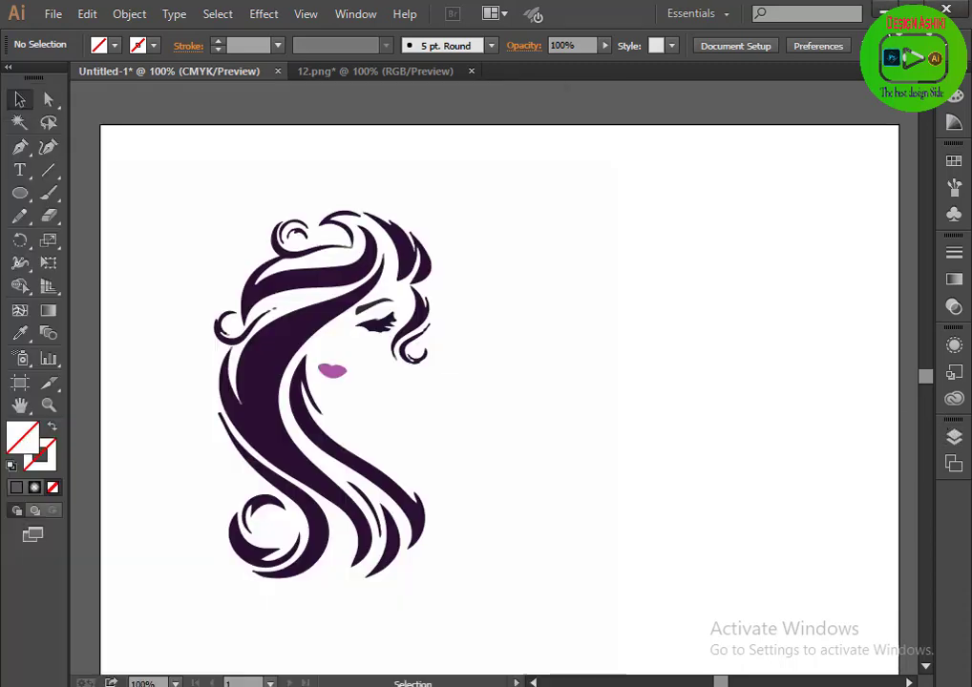
pyautogui.hotkey('alt', 'Tab')
pyautogui.click(888, 8)
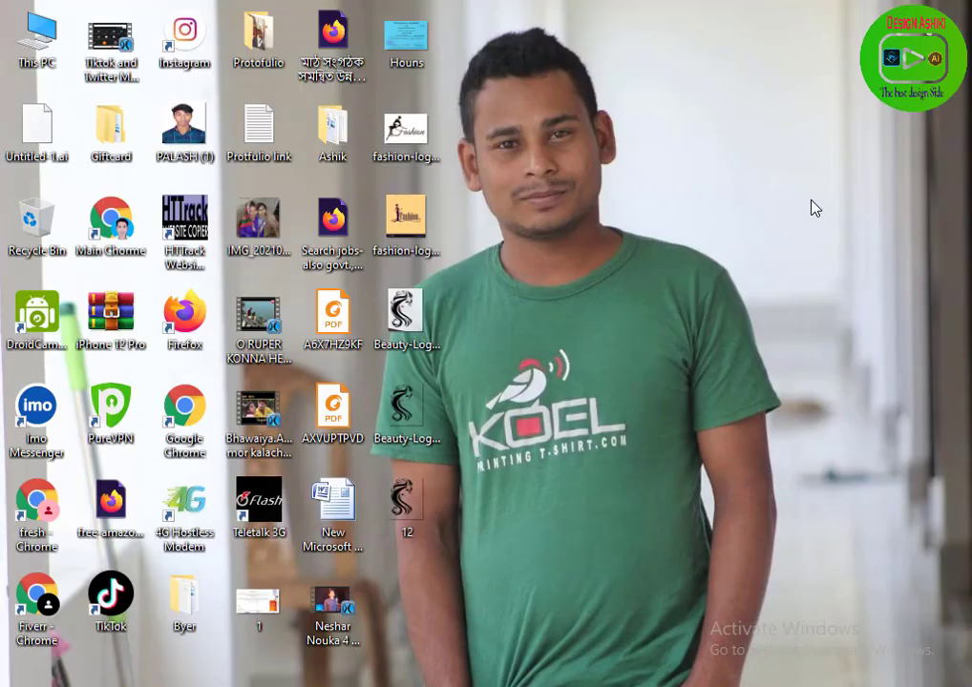
pyautogui.rightClick(713, 153)
pyautogui.moveTo(756, 352)
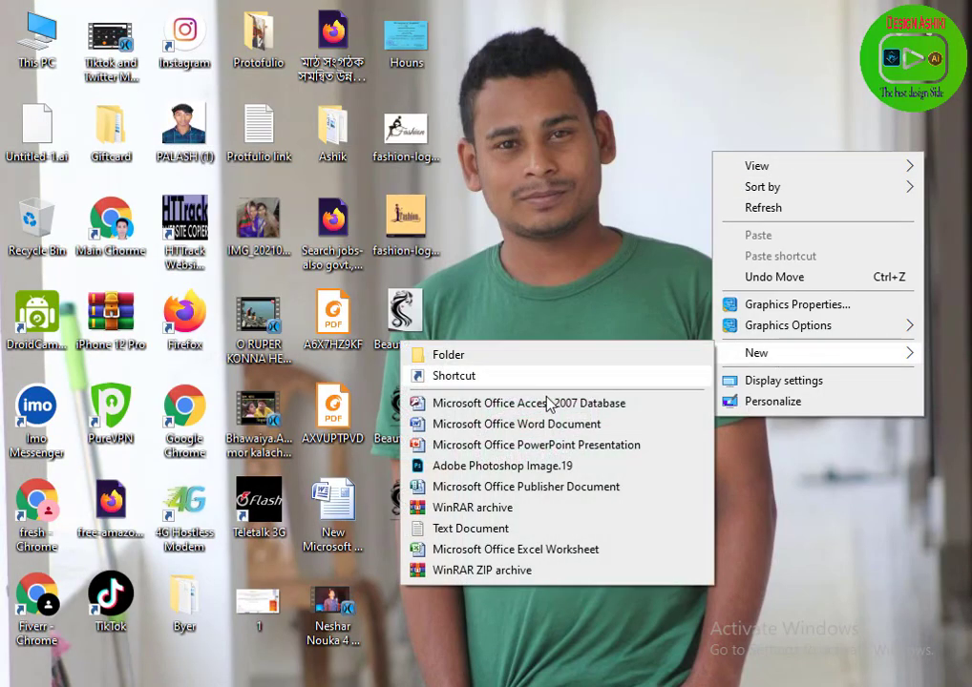
pyautogui.click(478, 428)
pyautogui.press('Return')
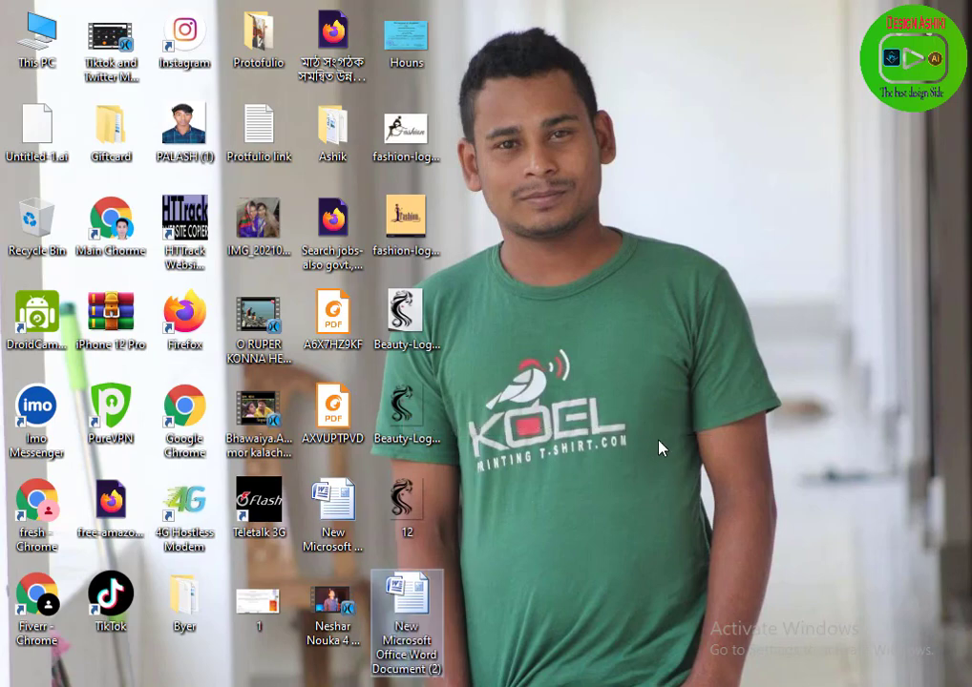
pyautogui.moveTo(416, 596); pyautogui.dragTo(430, 318)
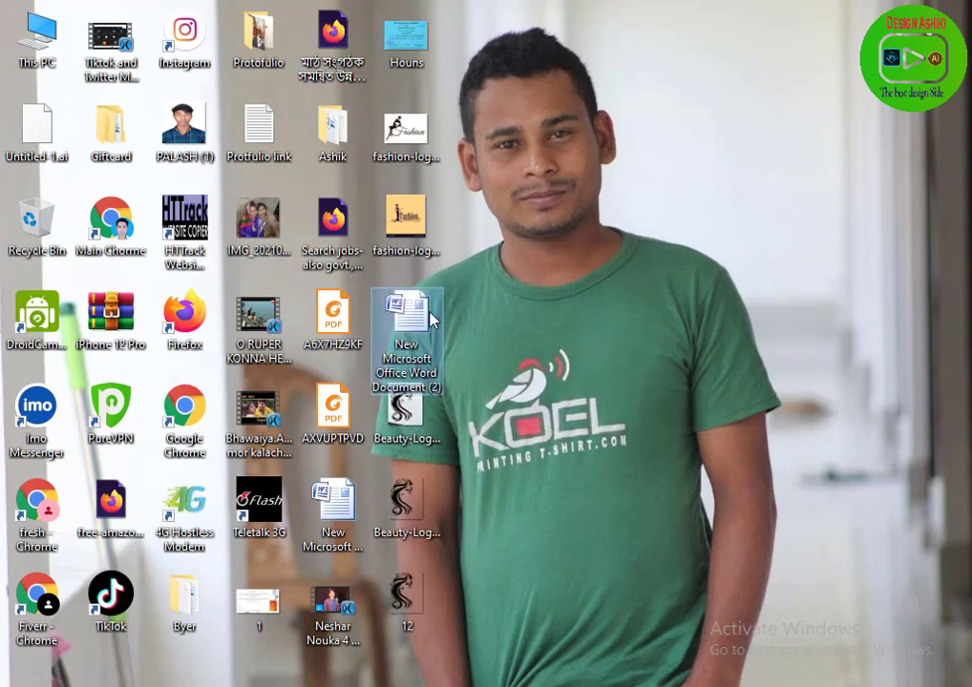
pyautogui.doubleClick(430, 317)
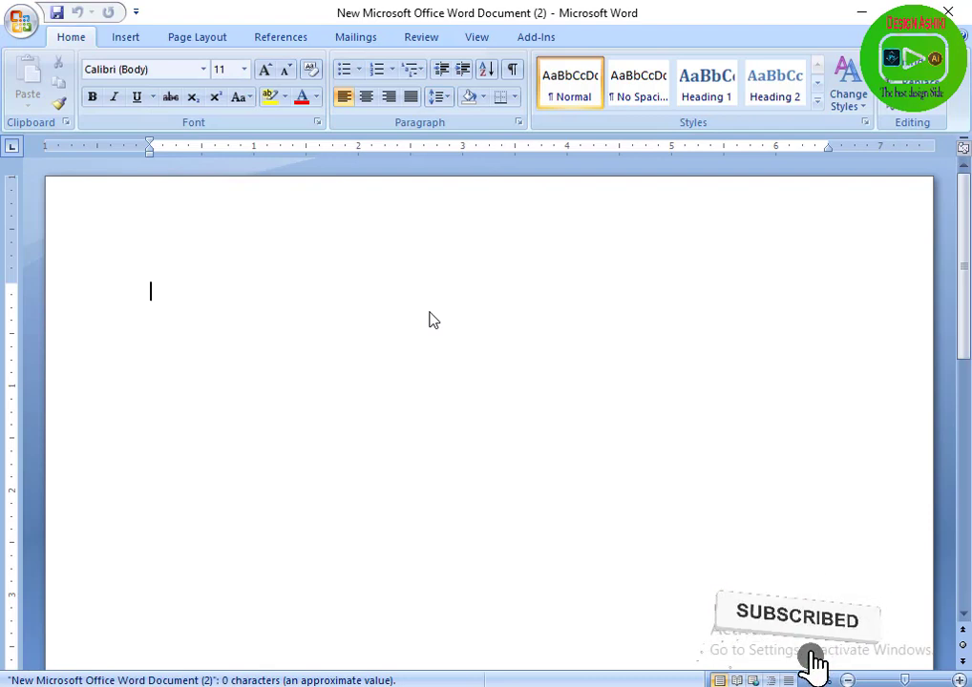
# Set the Word brand-name line to SutonnyMJ at a larger size, select it, then start text in Illustrator.
pyautogui.click(203, 68)
pyautogui.click(171, 177)
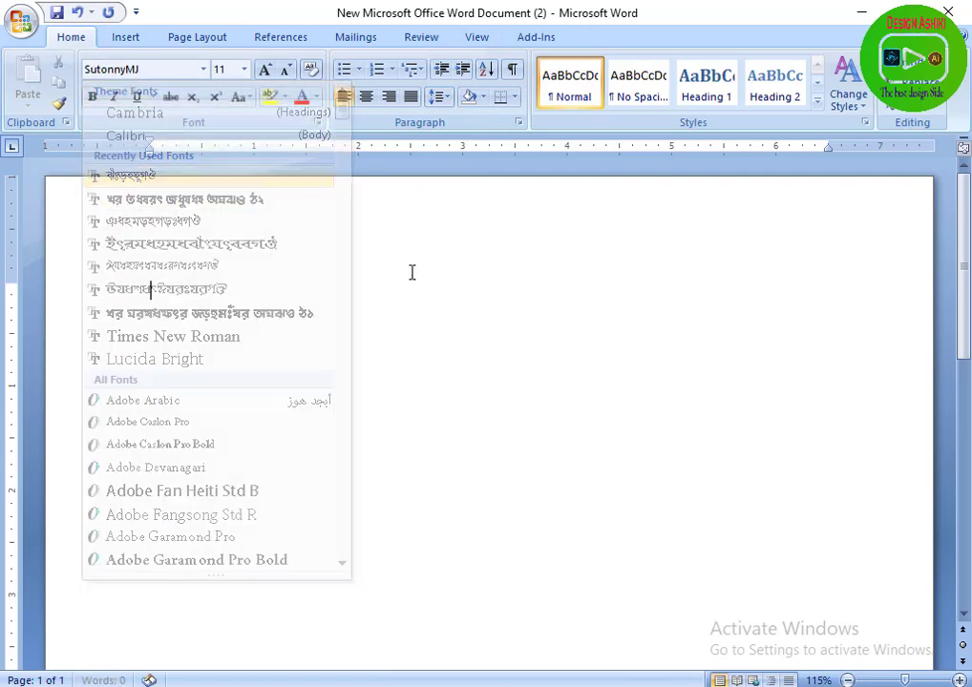
pyautogui.click(264, 70)
pyautogui.click(264, 70)
pyautogui.click(265, 70)
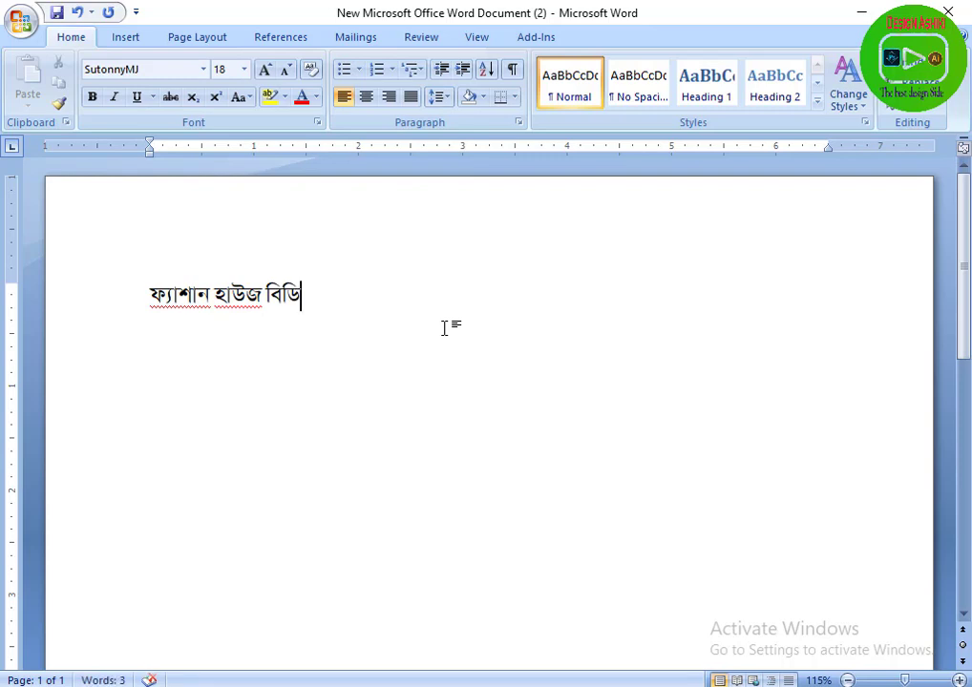
pyautogui.tripleClick(253, 303)
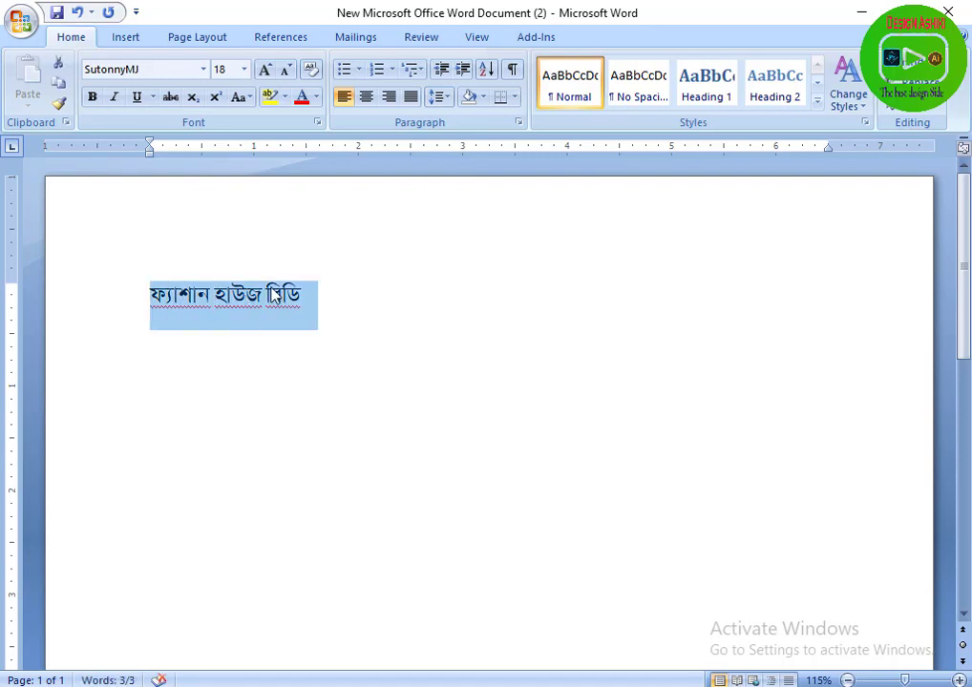
pyautogui.click(863, 11)
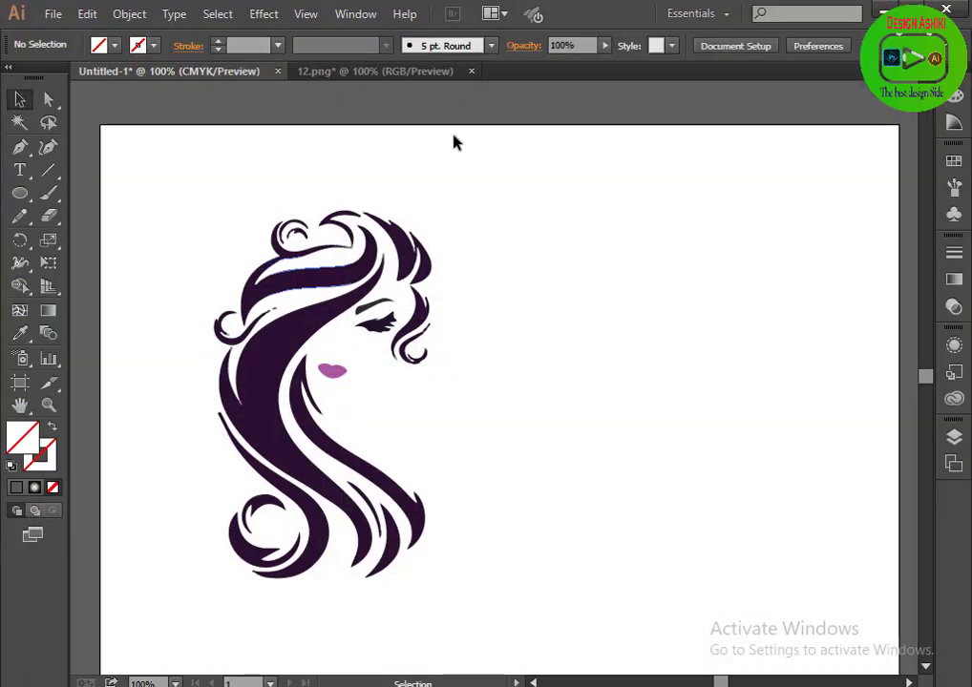
pyautogui.click(17, 177)
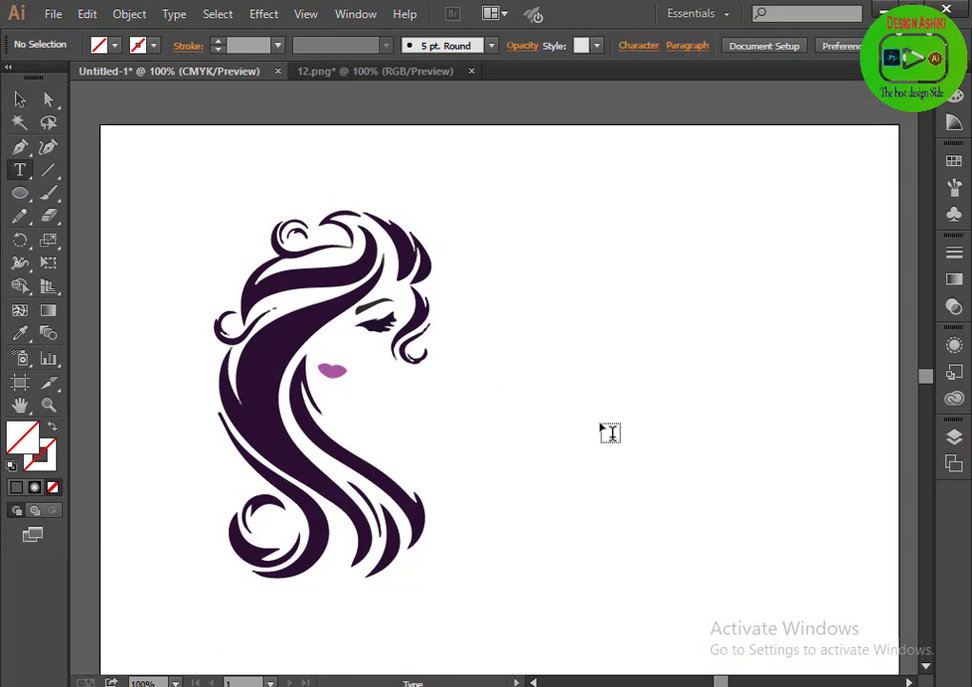
# Type the brand name 'd`vkvb nvDR wewW' beside the logo and scale it up.
pyautogui.write('d`vkvb nvDR wewW')
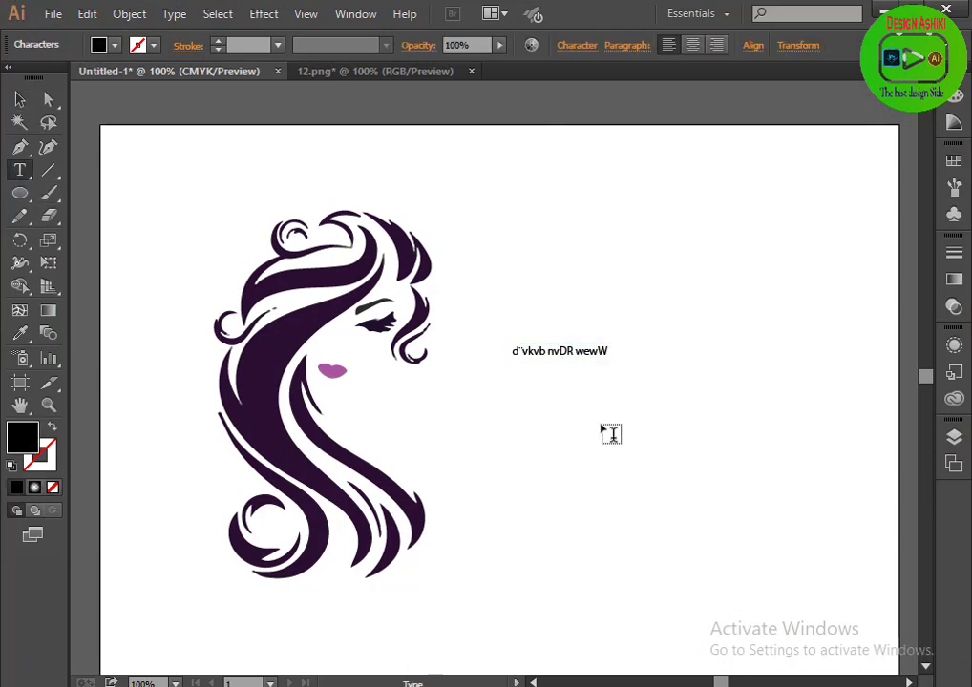
pyautogui.click(20, 100)
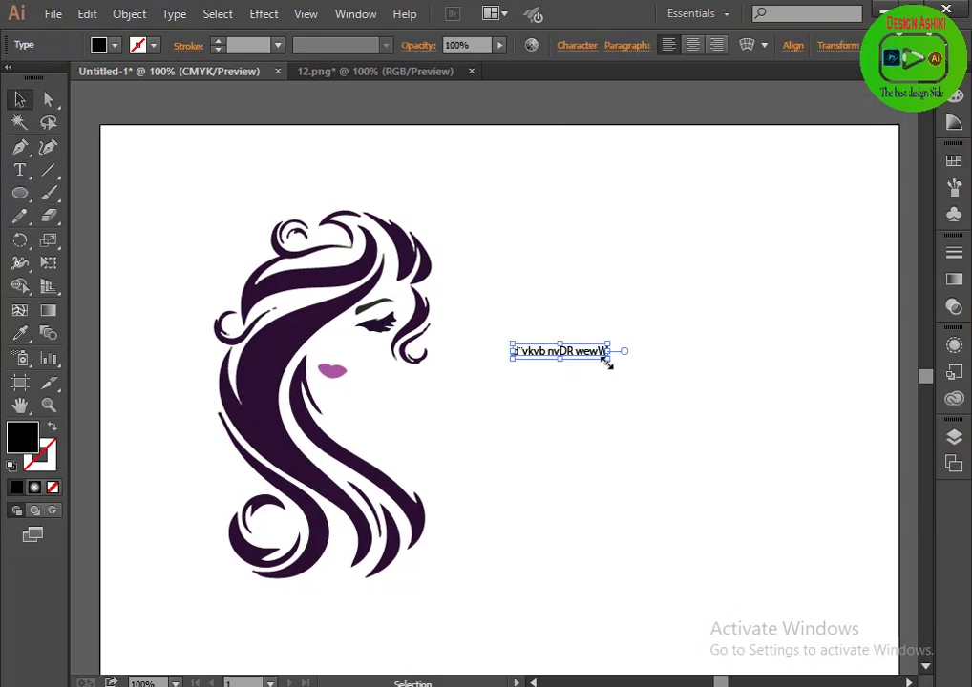
pyautogui.moveTo(650, 409); pyautogui.dragTo(828, 445)
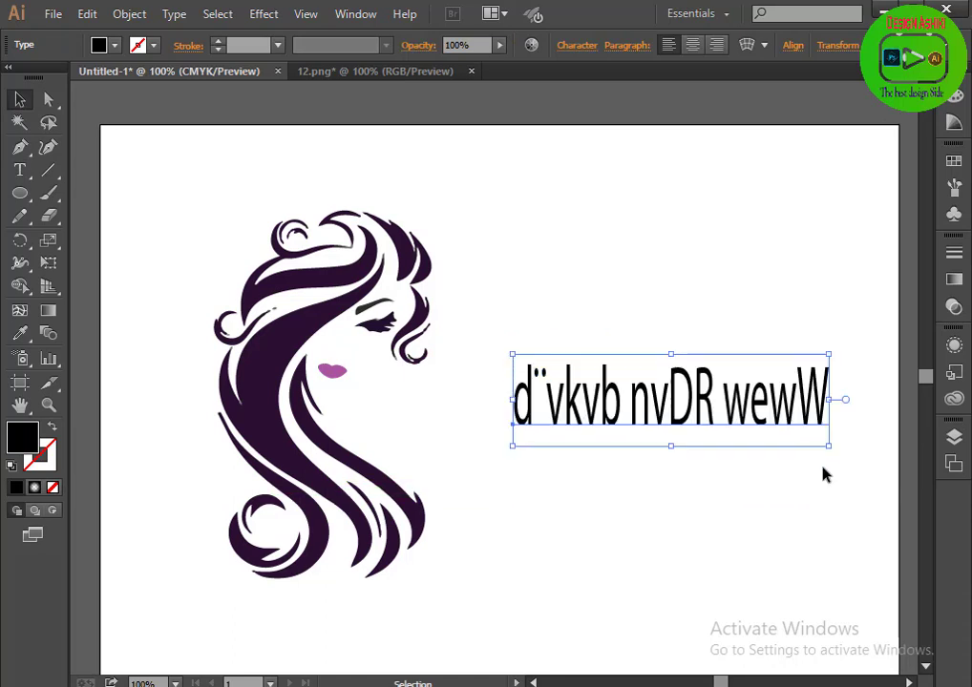
# Set the brand-name text in the TonnyBanglaMJ font.
pyautogui.click(568, 48)
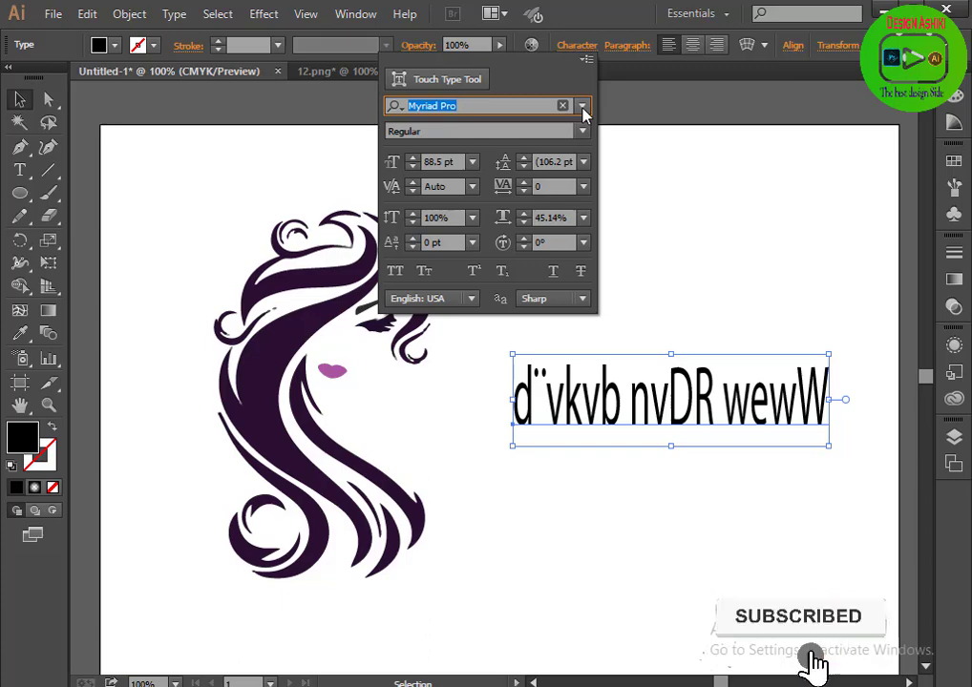
pyautogui.click(582, 107)
pyautogui.scroll(-3, 546, 352)
pyautogui.scroll(-4, 546, 352)
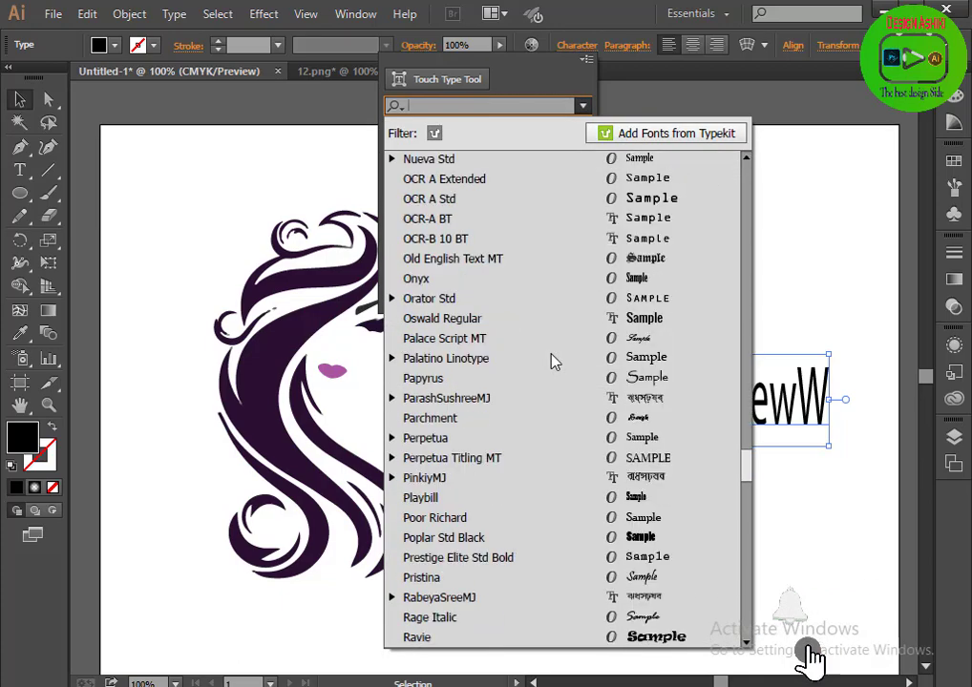
pyautogui.scroll(-10, 554, 358)
pyautogui.scroll(-2, 564, 386)
pyautogui.scroll(-5, 564, 385)
pyautogui.scroll(-2, 564, 386)
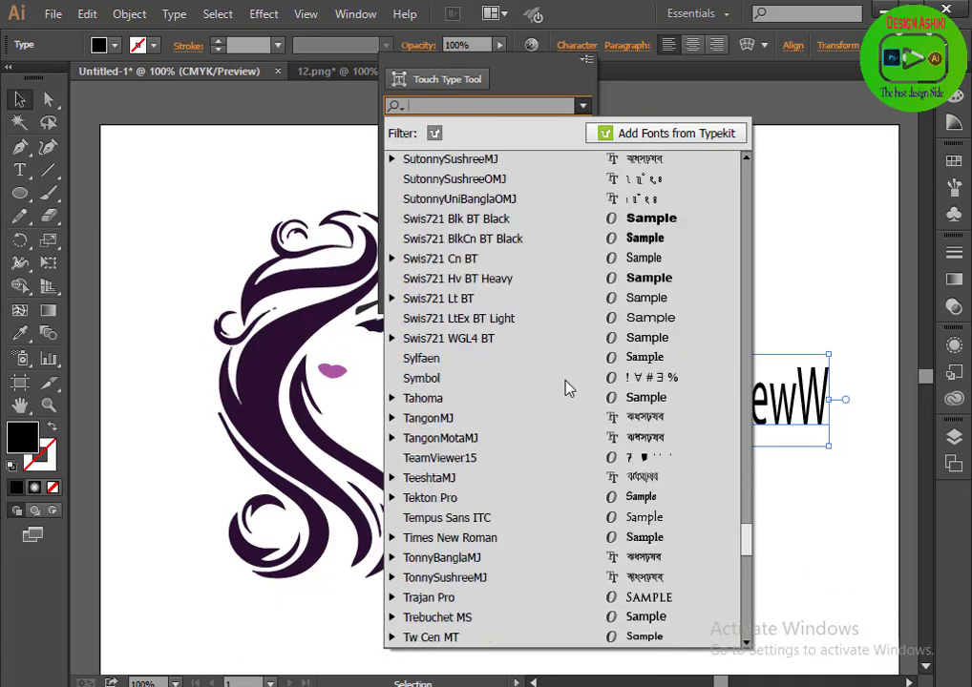
pyautogui.scroll(-6, 564, 386)
pyautogui.scroll(-5, 564, 386)
pyautogui.scroll(10, 564, 385)
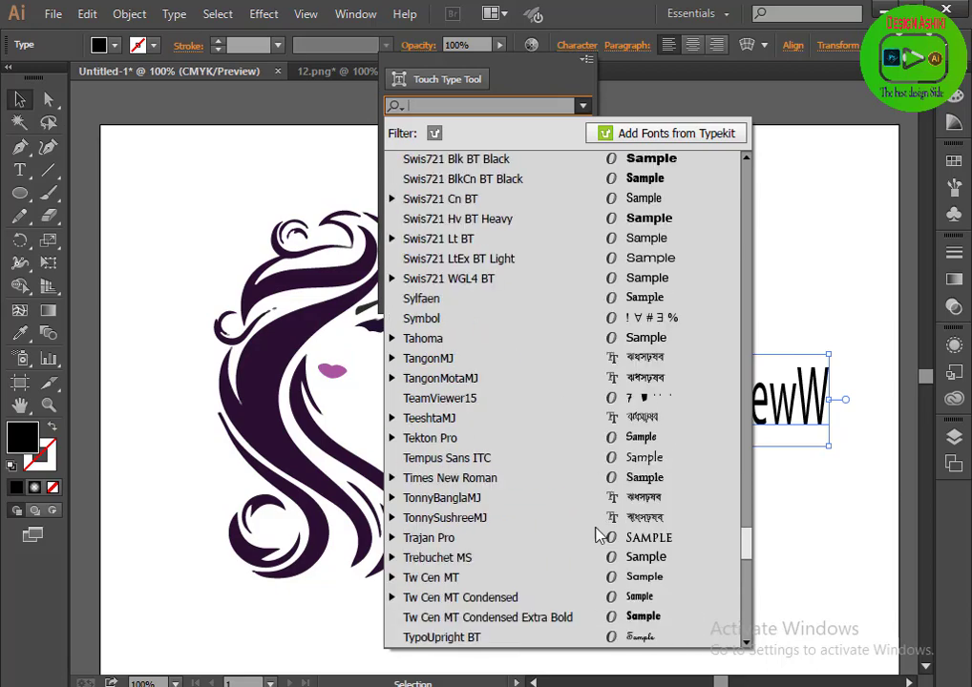
pyautogui.click(616, 497)
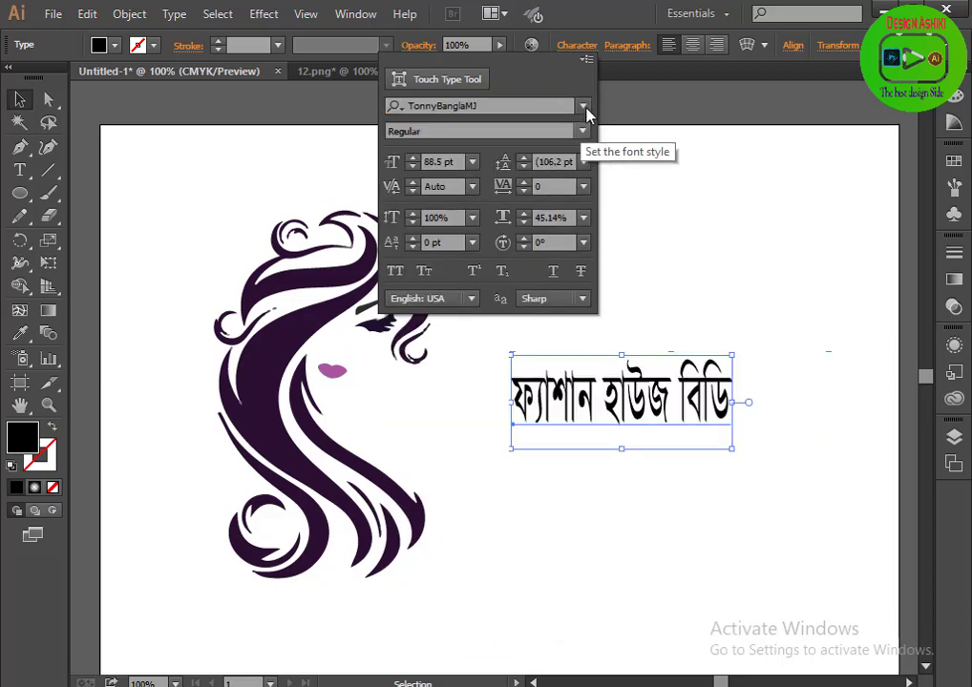
# Switch the brand name to a more decorative Bangla MJ font.
pyautogui.click(581, 107)
pyautogui.scroll(8, 564, 327)
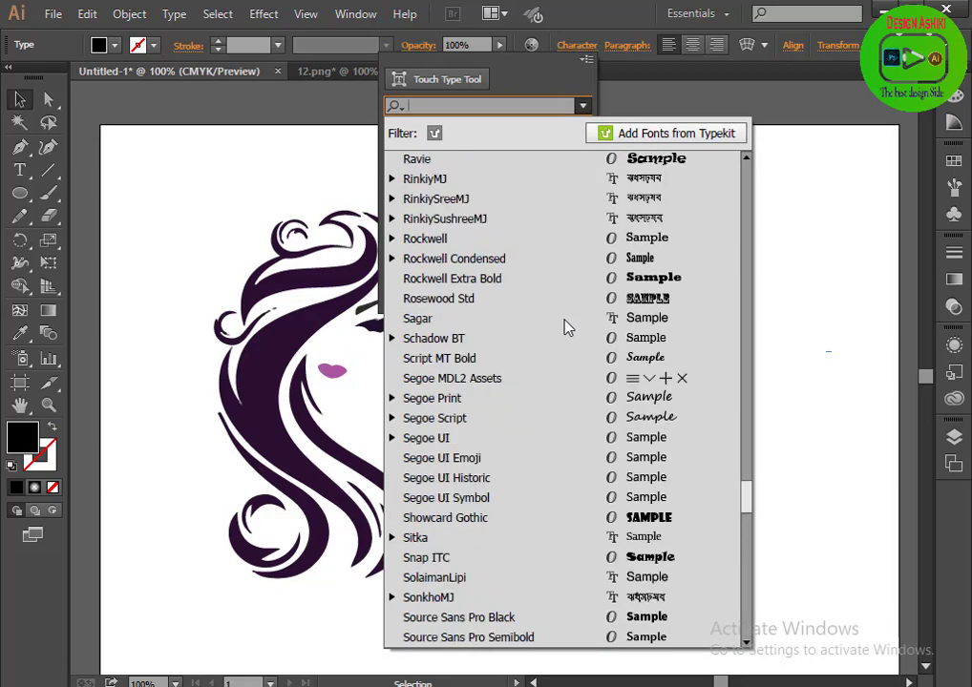
pyautogui.scroll(2, 564, 328)
pyautogui.scroll(6, 568, 324)
pyautogui.scroll(10, 570, 323)
pyautogui.scroll(5, 571, 323)
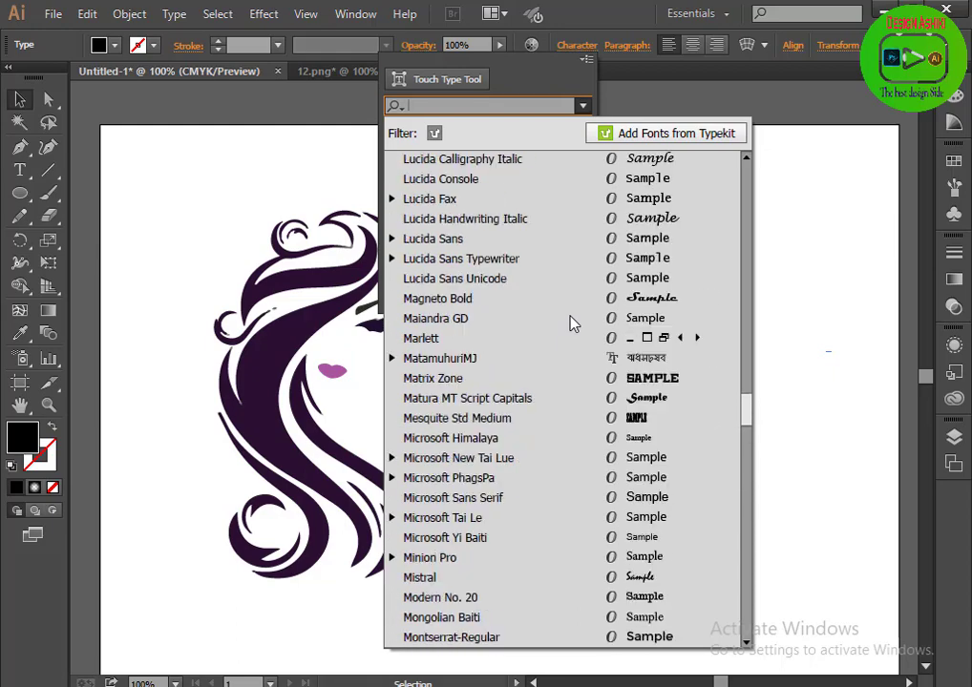
pyautogui.scroll(5, 571, 324)
pyautogui.click(681, 282)
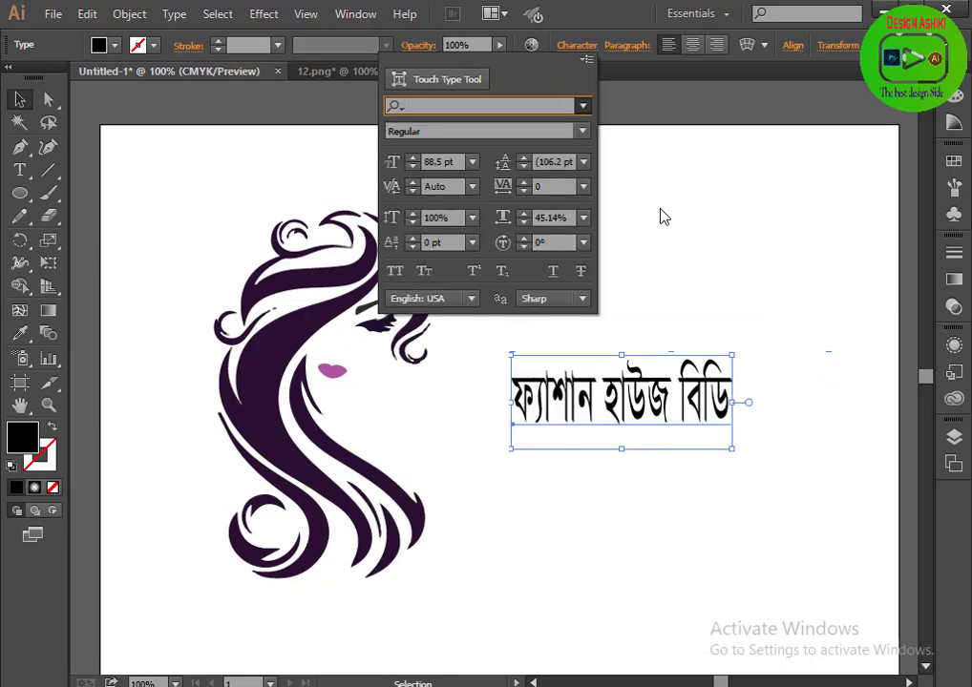
pyautogui.click(820, 239)
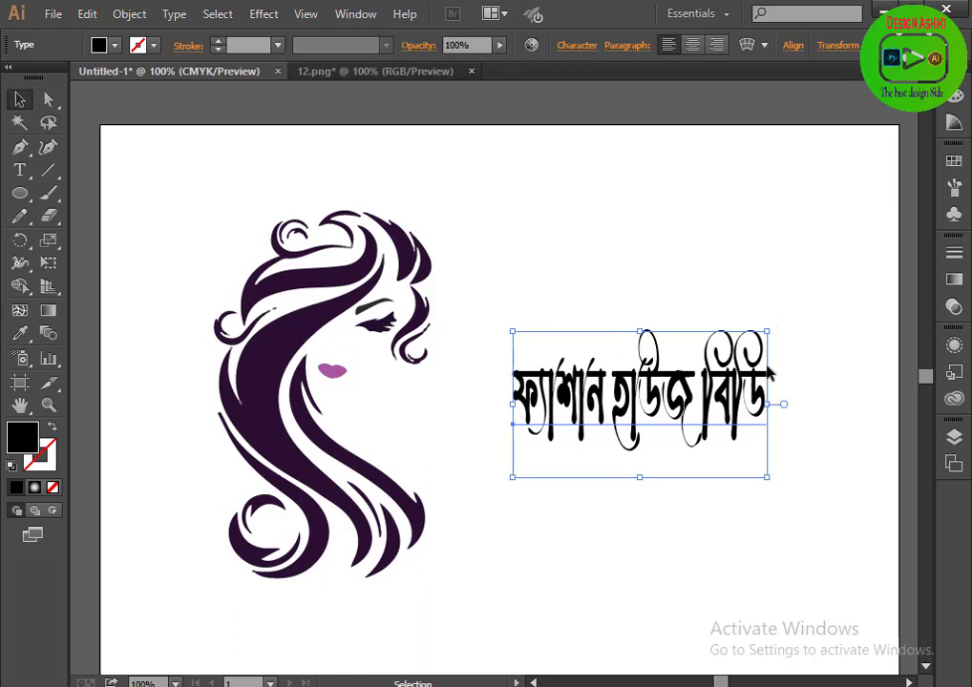
pyautogui.click(577, 584)
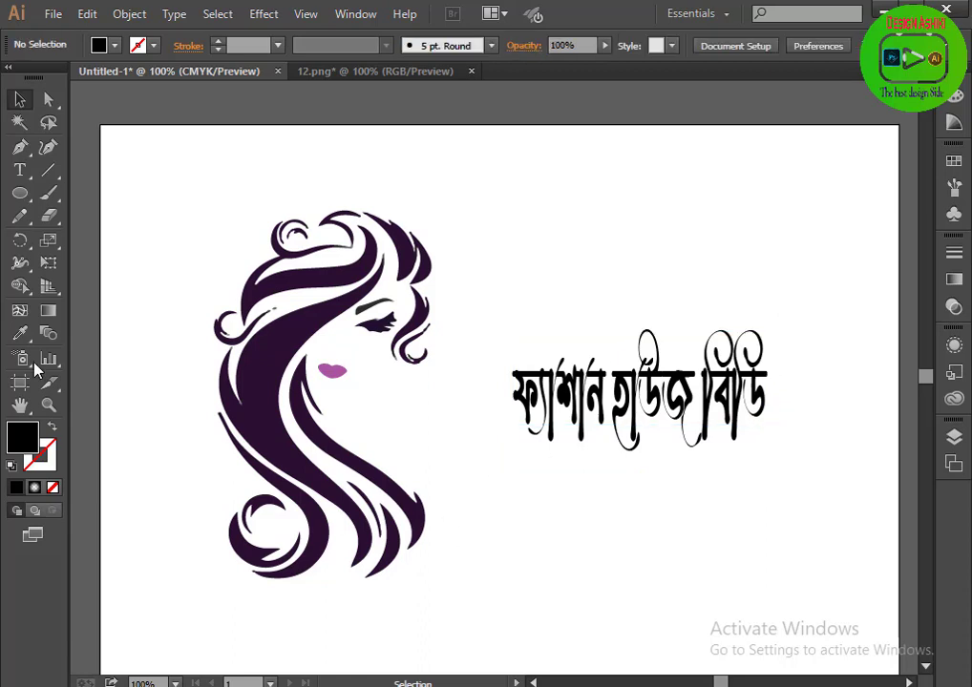
# Delete বিডি from the brand line and move ফ্যাশান হাউজ left beside the face.
pyautogui.click(19, 170)
pyautogui.click(763, 384)
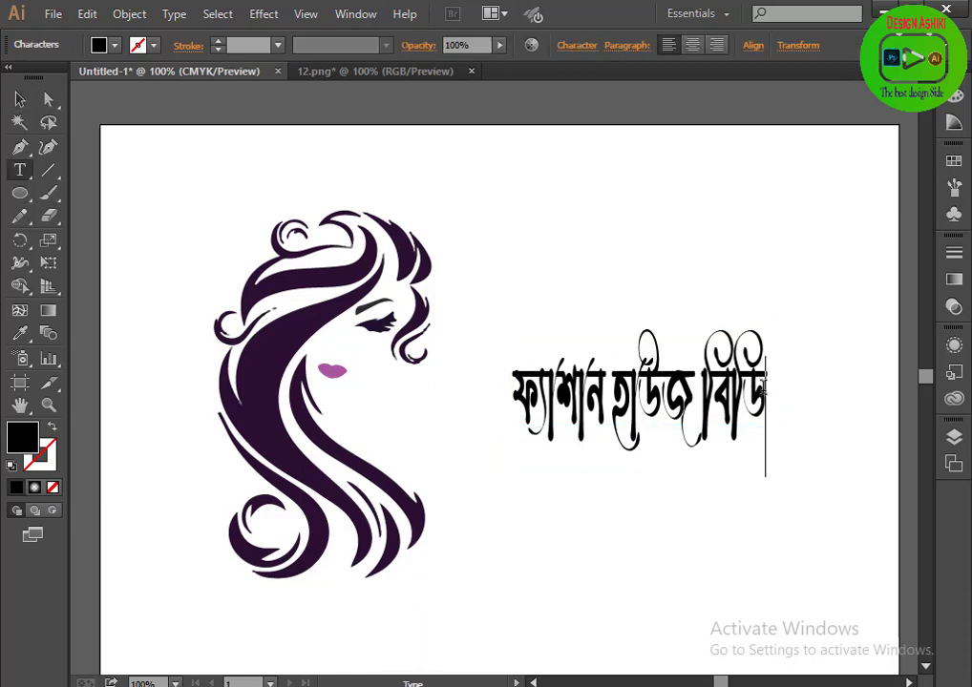
pyautogui.moveTo(762, 384); pyautogui.dragTo(689, 383)
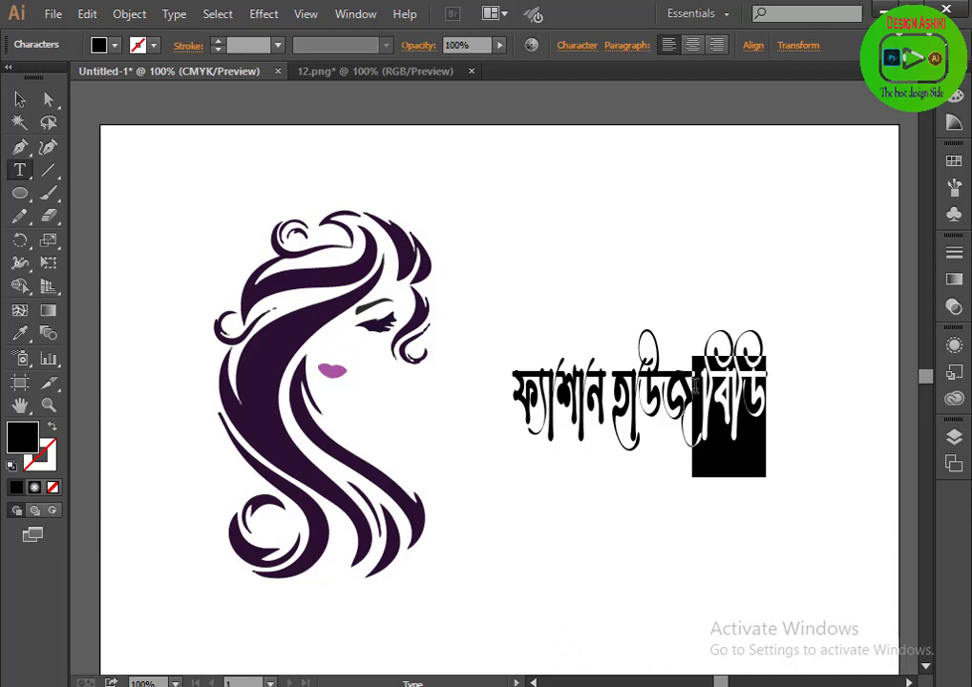
pyautogui.press('BackSpace')
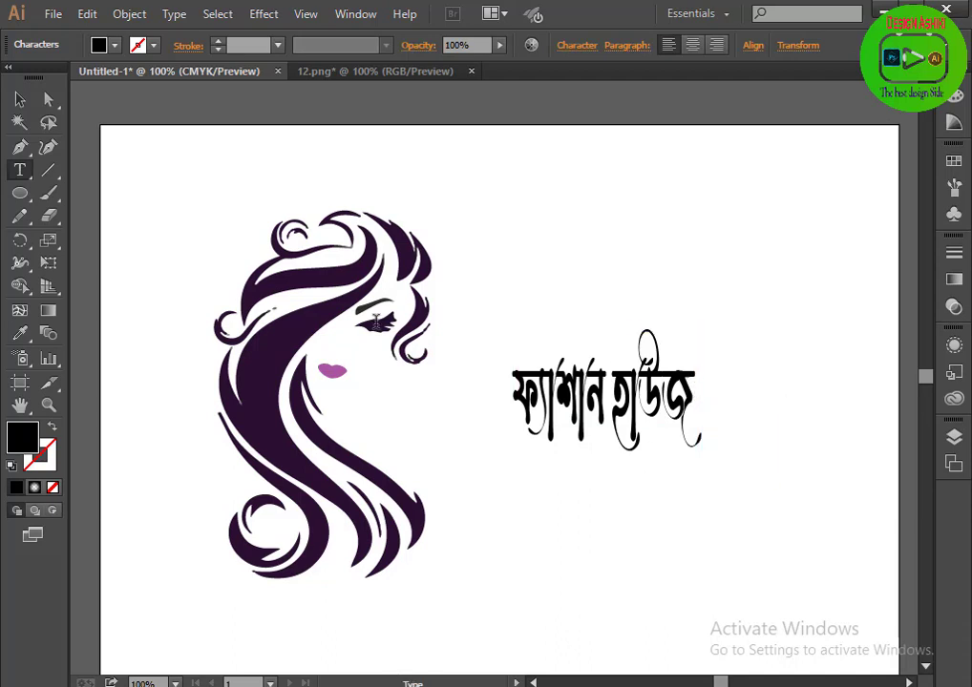
pyautogui.click(20, 99)
pyautogui.moveTo(630, 365); pyautogui.dragTo(539, 375)
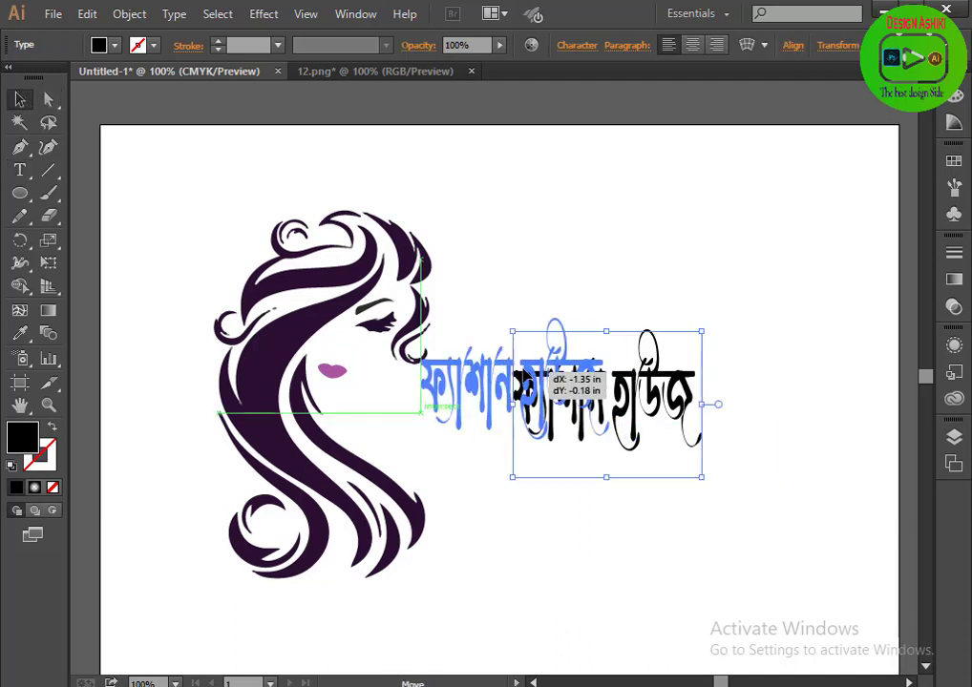
pyautogui.click(674, 497)
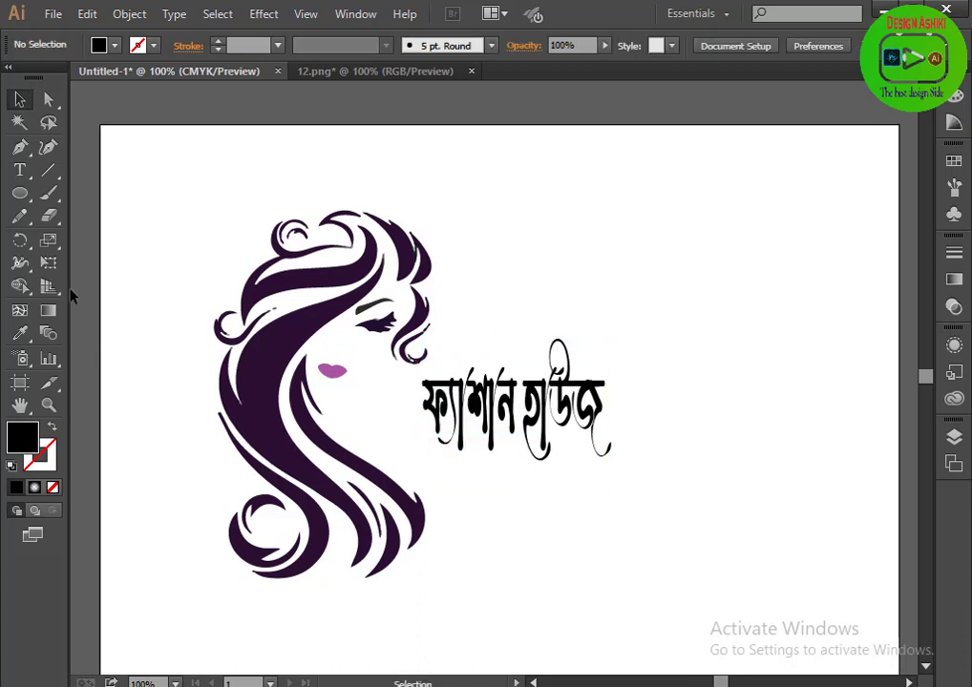
# Add বিডি as separate text below the heading, then resize and position it.
pyautogui.click(20, 169)
pyautogui.click(653, 545)
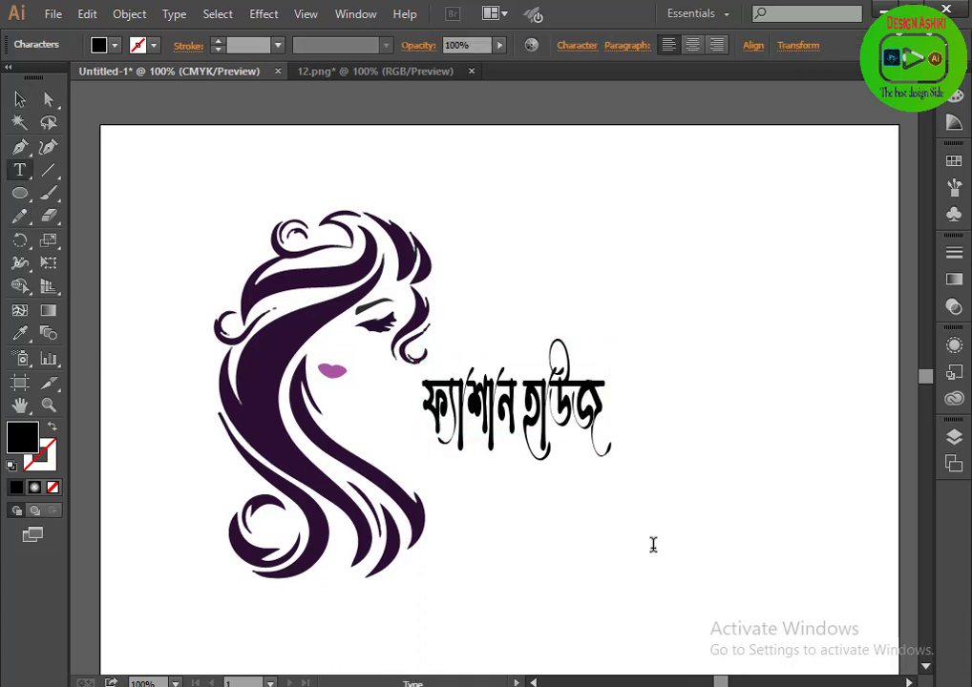
pyautogui.write('বিউটি')
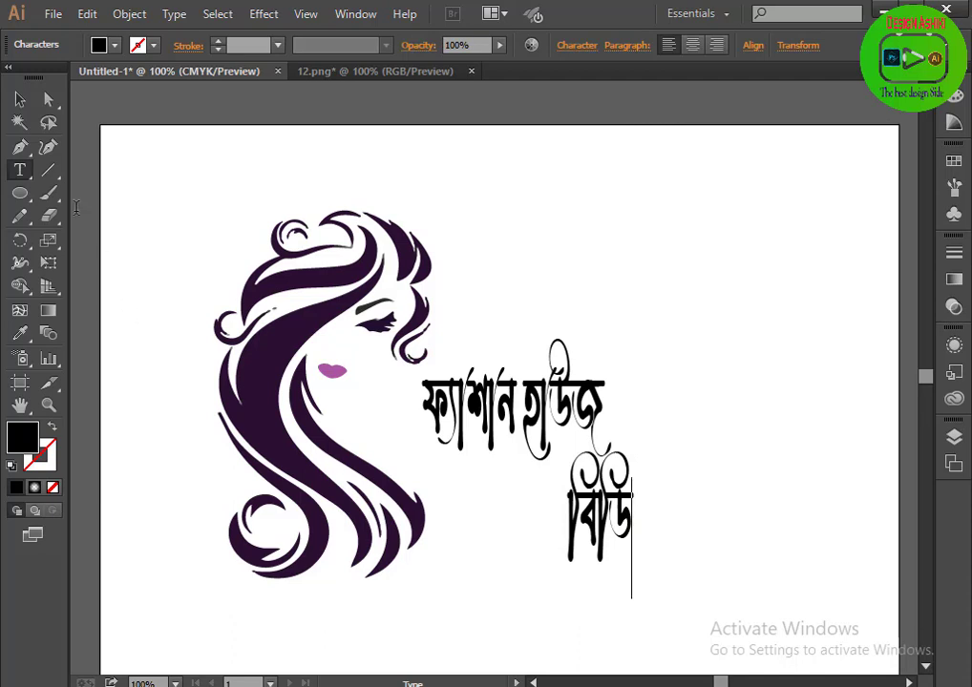
pyautogui.click(20, 99)
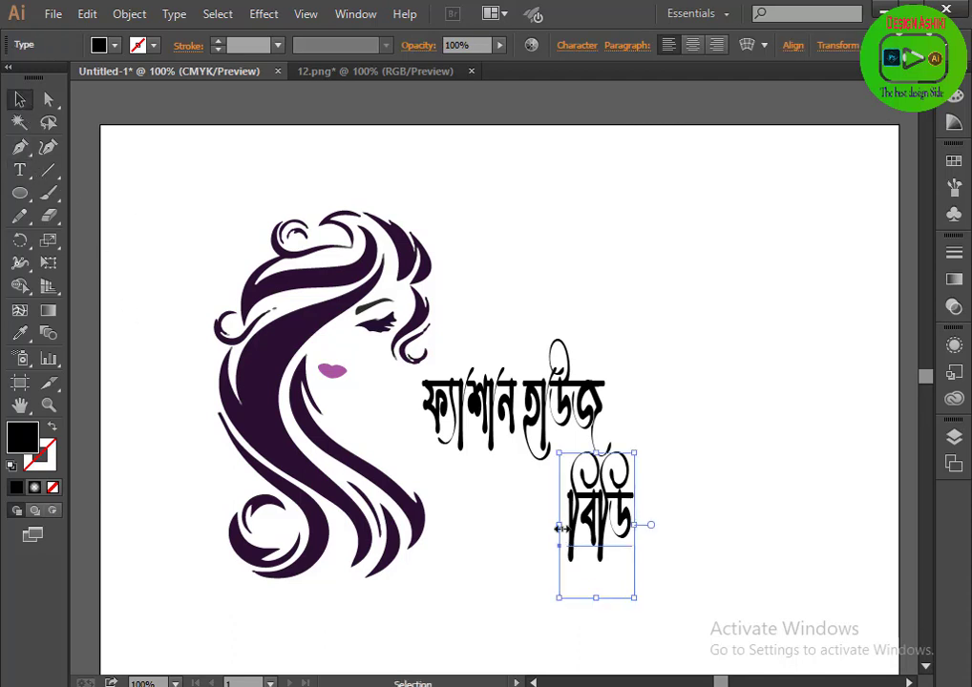
pyautogui.moveTo(560, 528); pyautogui.dragTo(479, 528)
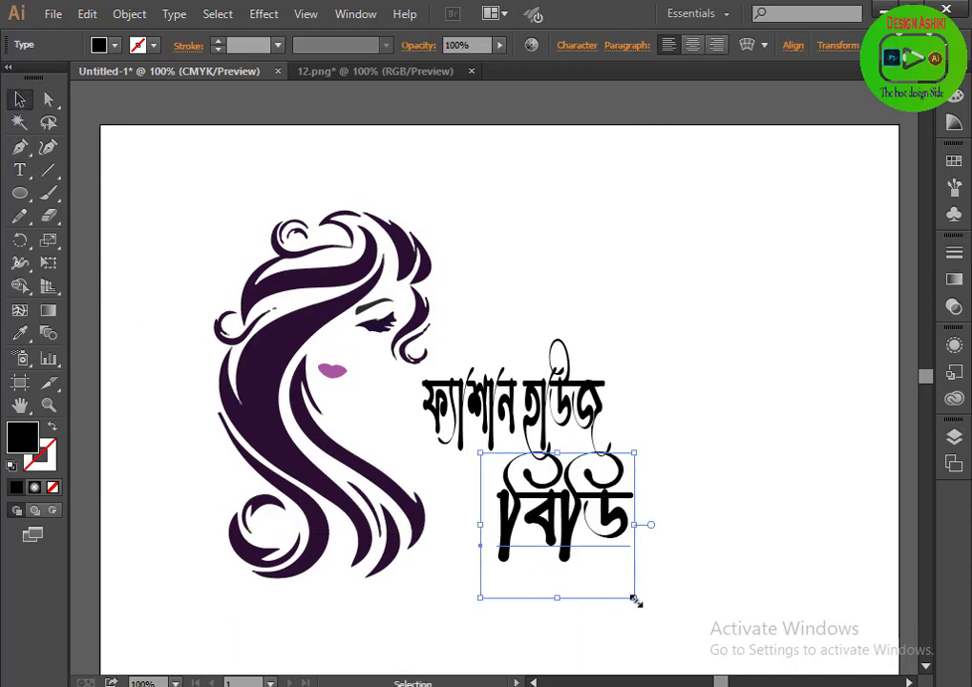
pyautogui.moveTo(635, 600); pyautogui.dragTo(587, 559)
pyautogui.moveTo(542, 495); pyautogui.dragTo(544, 515)
pyautogui.click(706, 525)
pyautogui.moveTo(534, 400); pyautogui.dragTo(549, 393)
pyautogui.click(706, 525)
pyautogui.moveTo(539, 506); pyautogui.dragTo(530, 506)
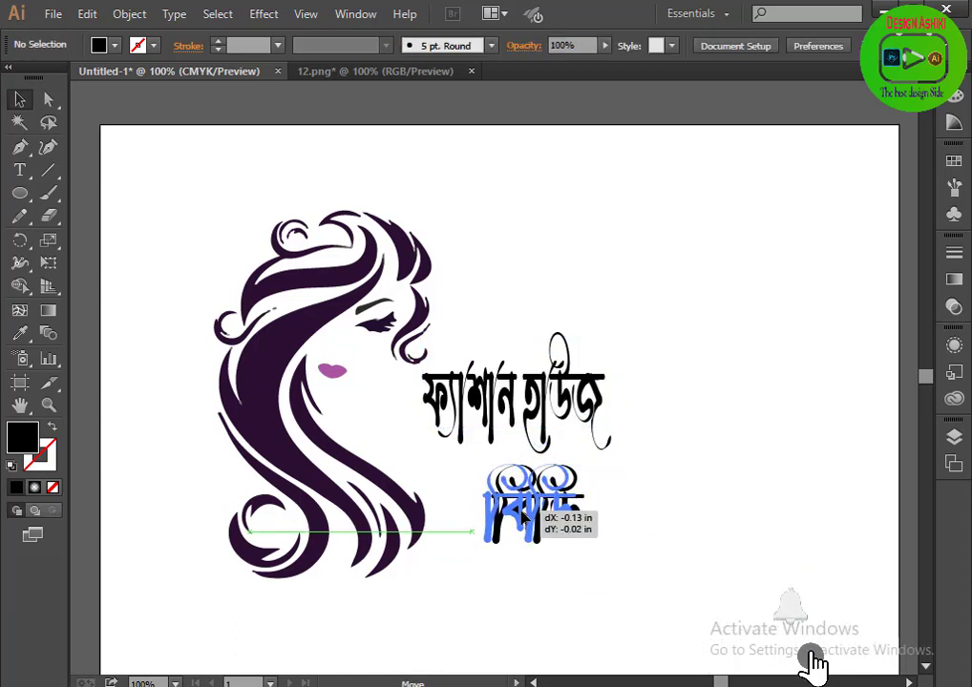
pyautogui.click(722, 528)
# Enlarge ফ্যাশান হাউজ beside the face and set বিডি beneath its right half.
pyautogui.click(589, 474)
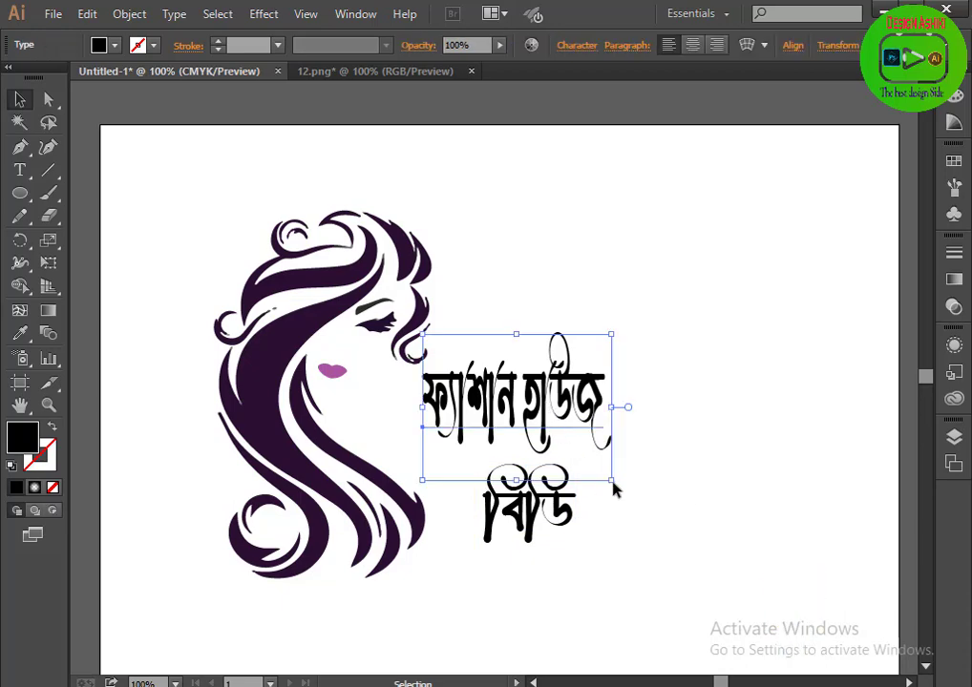
pyautogui.moveTo(627, 486); pyautogui.dragTo(735, 515)
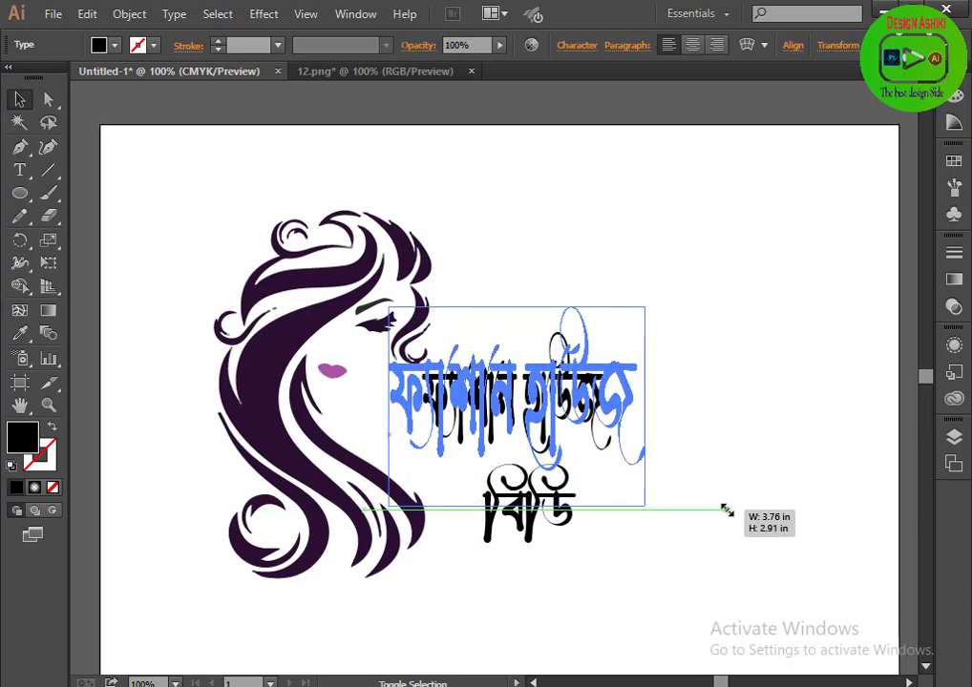
pyautogui.click(756, 528)
pyautogui.moveTo(555, 400)
pyautogui.mouseDown()
pyautogui.moveTo(575, 416)
pyautogui.moveTo(559, 418)
pyautogui.mouseUp()
pyautogui.click(642, 503)
pyautogui.click(696, 534)
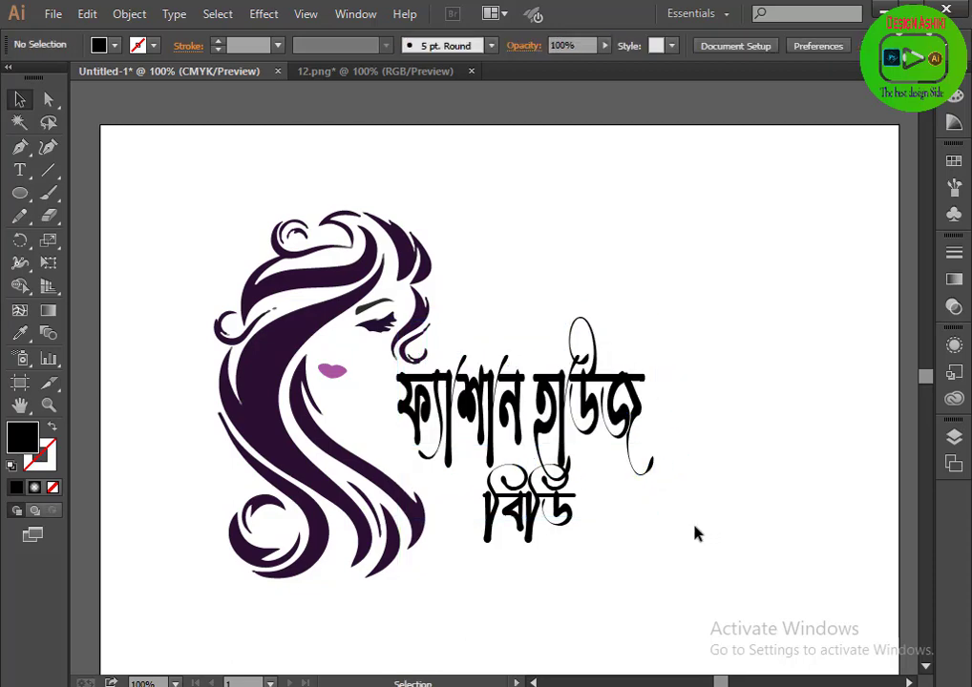
pyautogui.moveTo(530, 516); pyautogui.dragTo(553, 542)
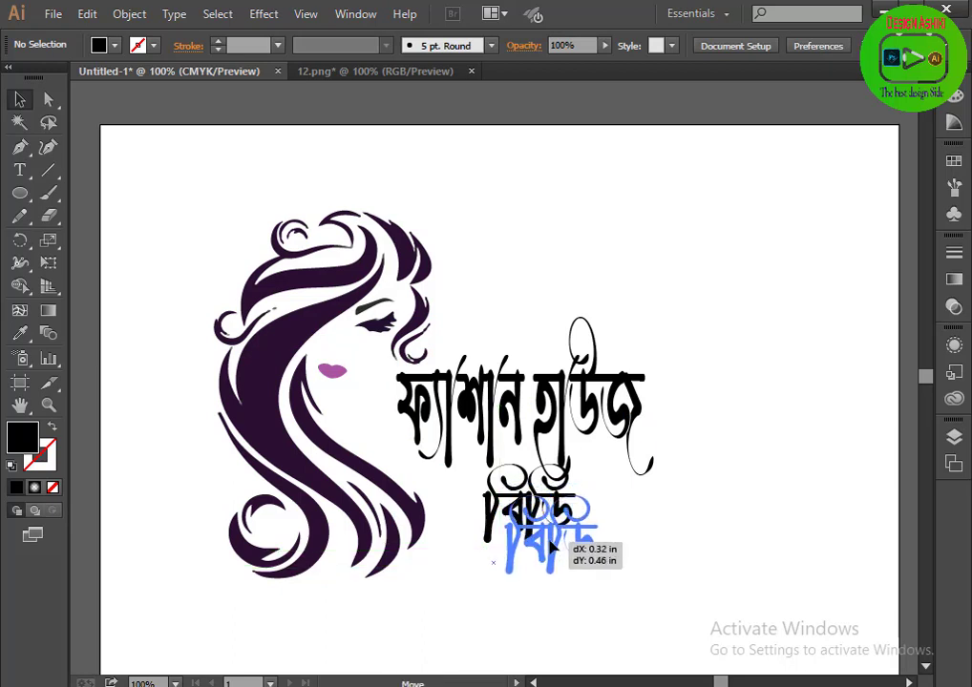
pyautogui.moveTo(553, 541); pyautogui.dragTo(554, 547)
pyautogui.click(698, 543)
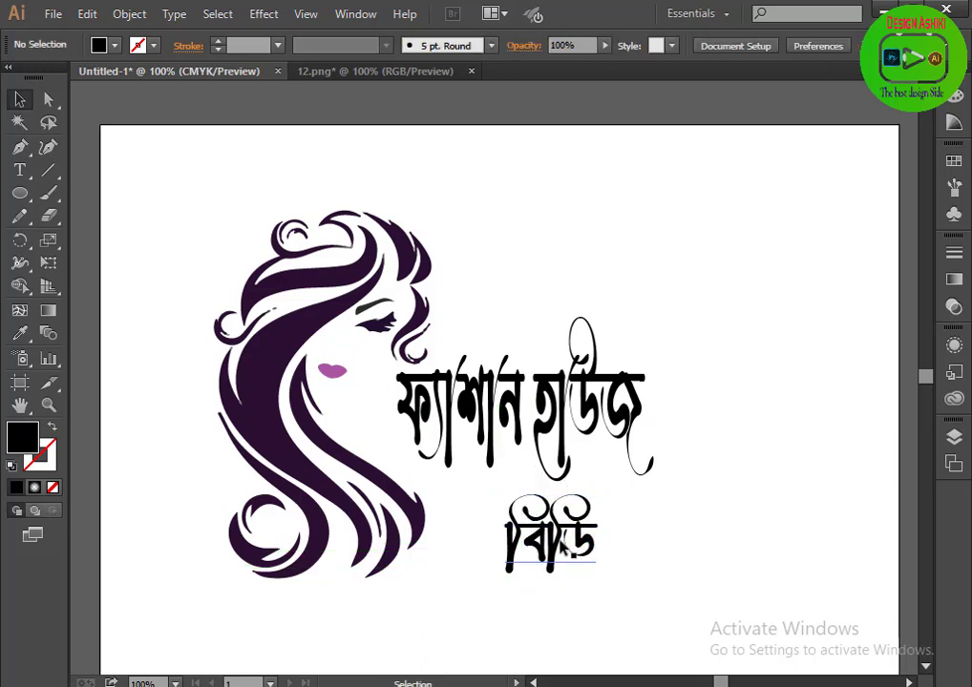
pyautogui.click(573, 430)
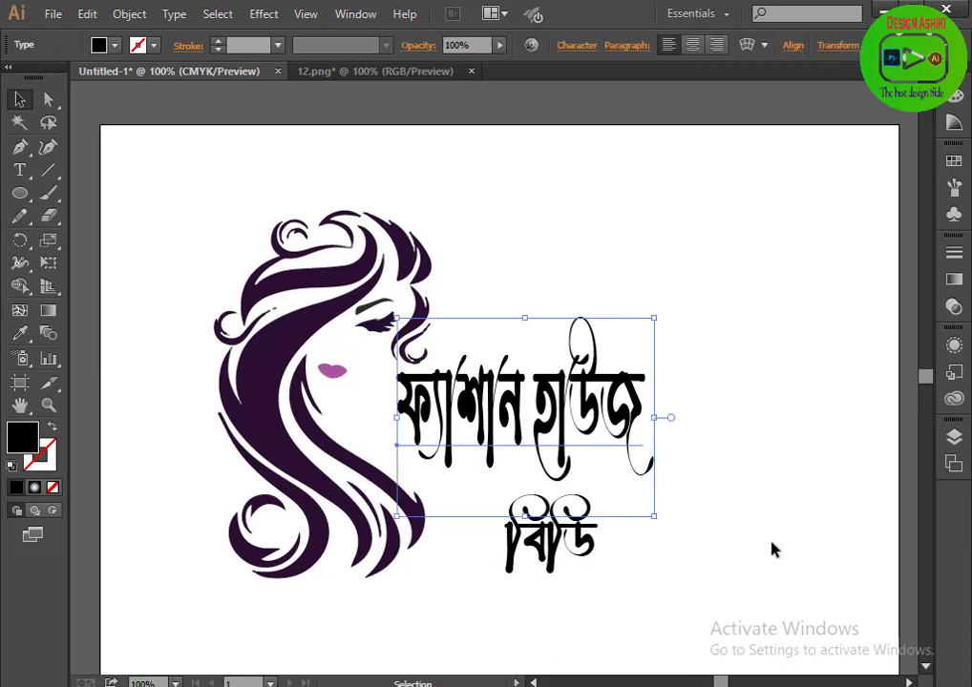
pyautogui.click(706, 531)
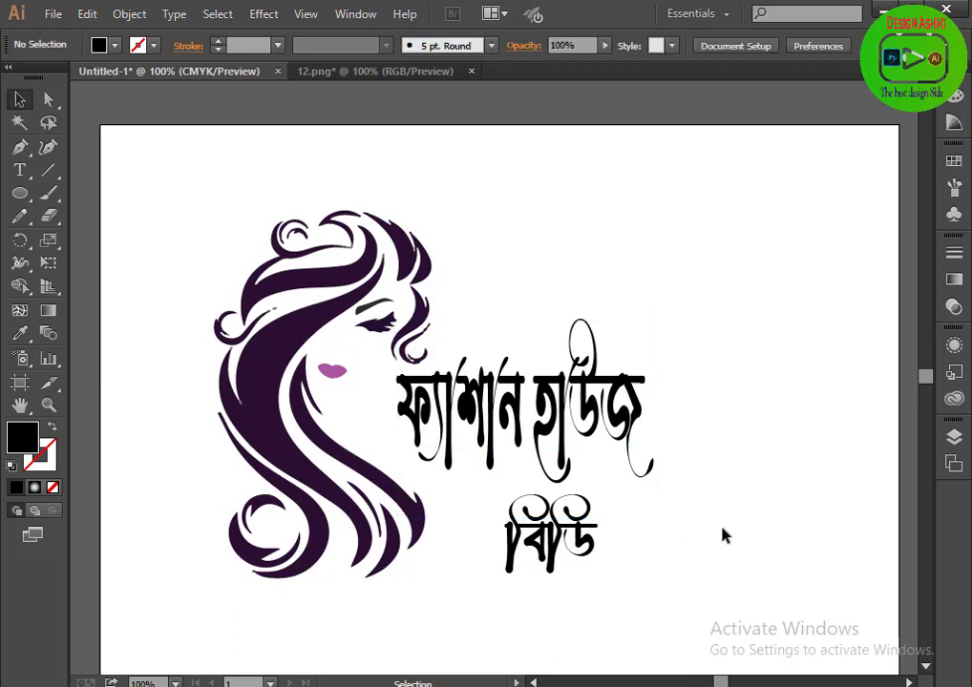
pyautogui.click(573, 420)
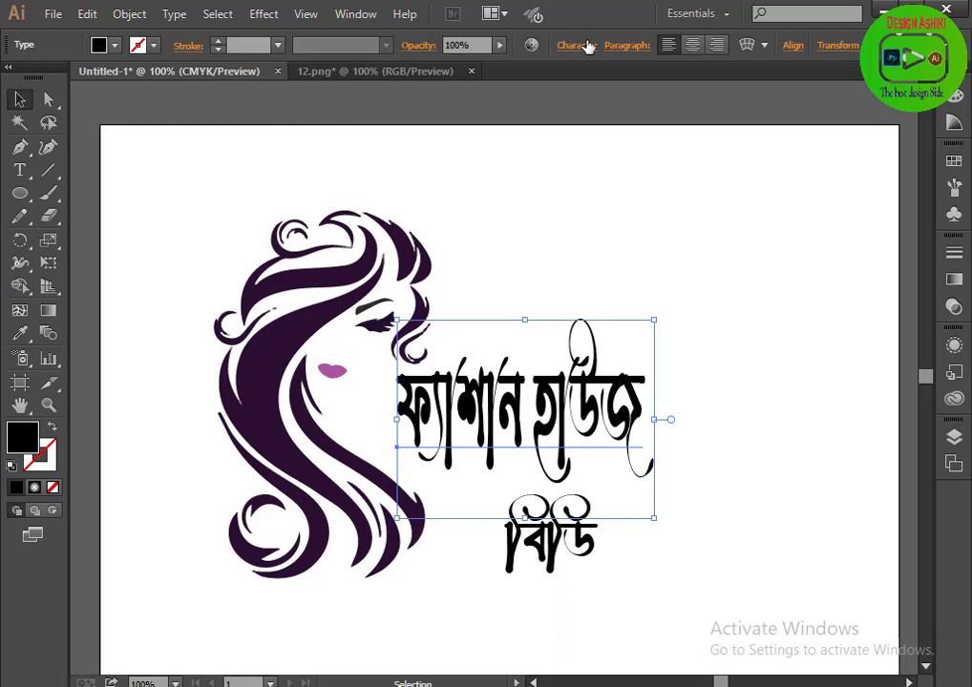
# Try the Li Mahfuj AK ANSI V2 font on the Bengali heading.
pyautogui.click(576, 46)
pyautogui.press('Tab')
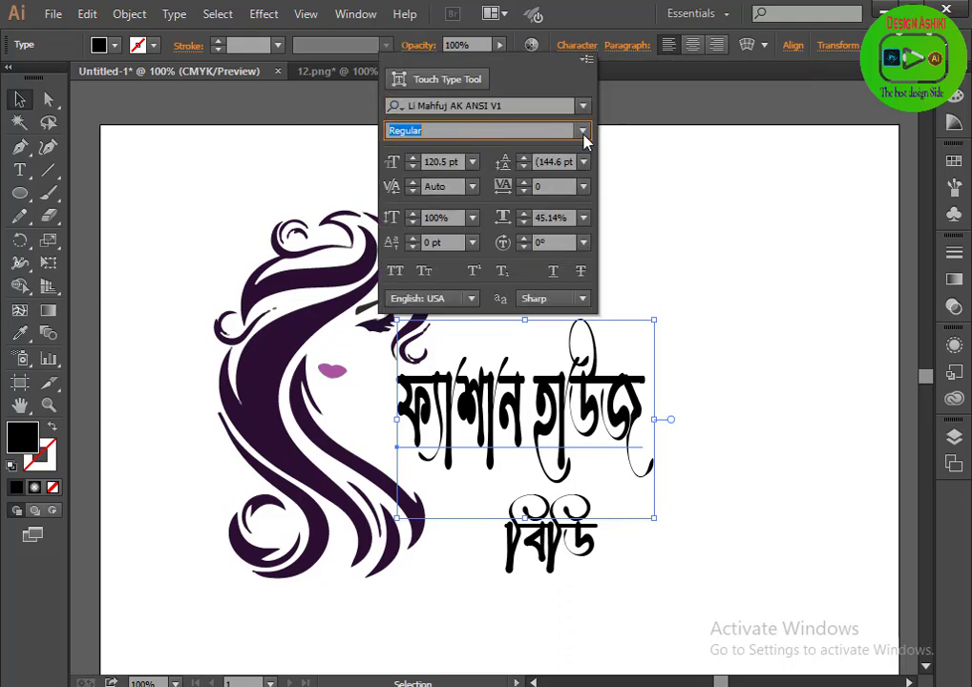
pyautogui.click(581, 130)
pyautogui.click(584, 106)
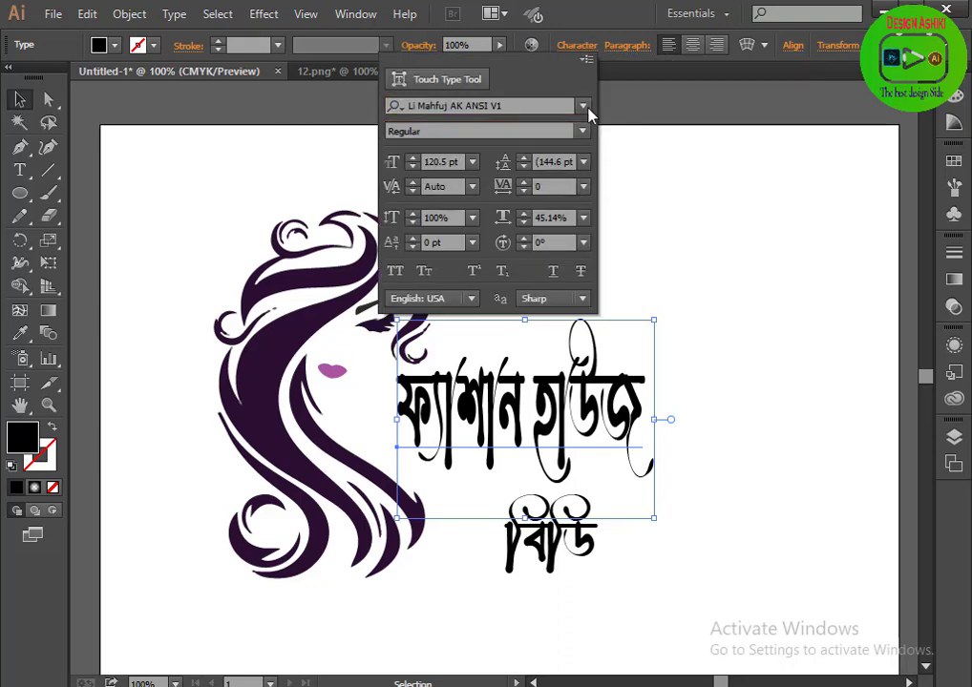
pyautogui.click(584, 106)
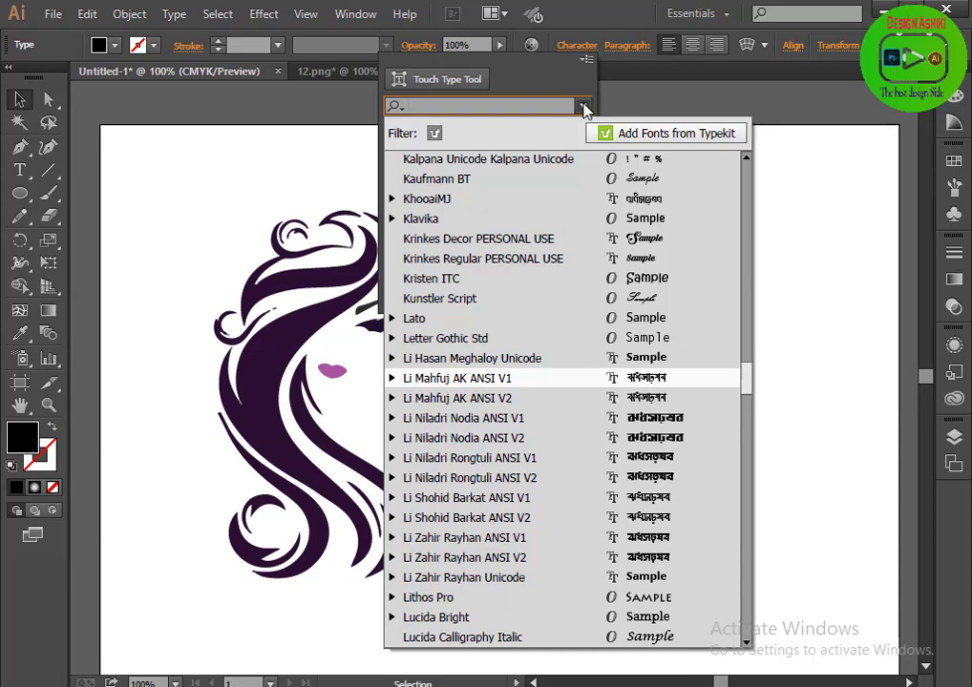
pyautogui.click(547, 401)
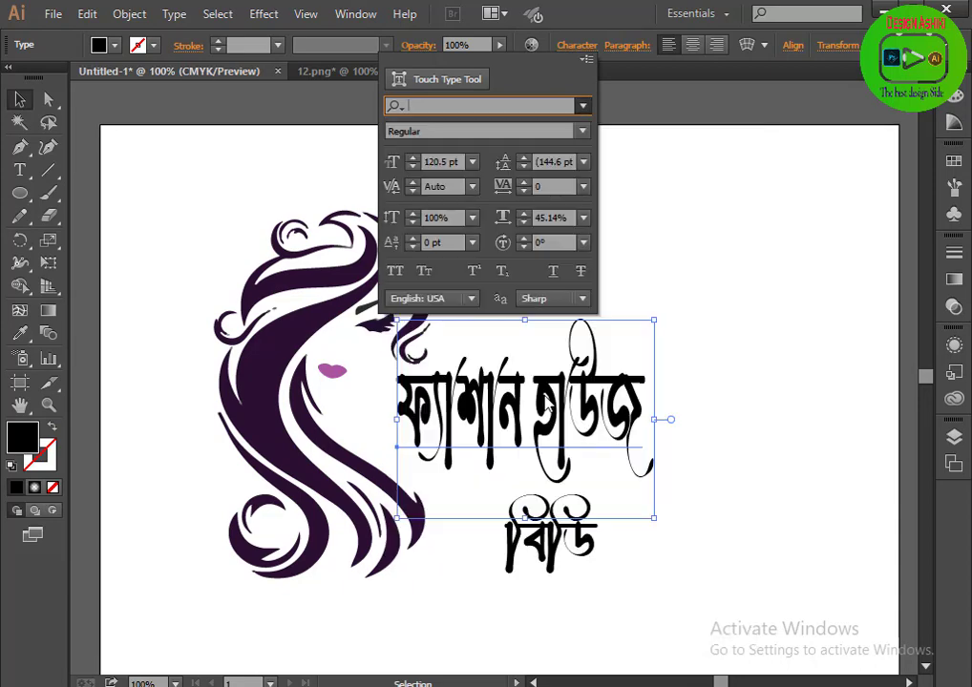
pyautogui.click(581, 134)
pyautogui.click(581, 133)
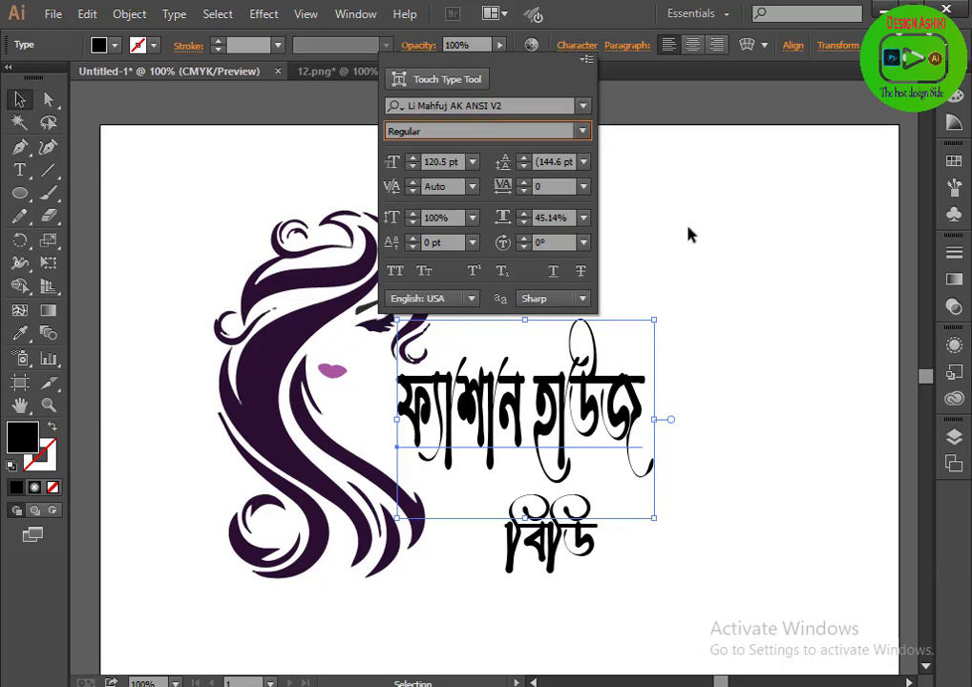
pyautogui.click(748, 287)
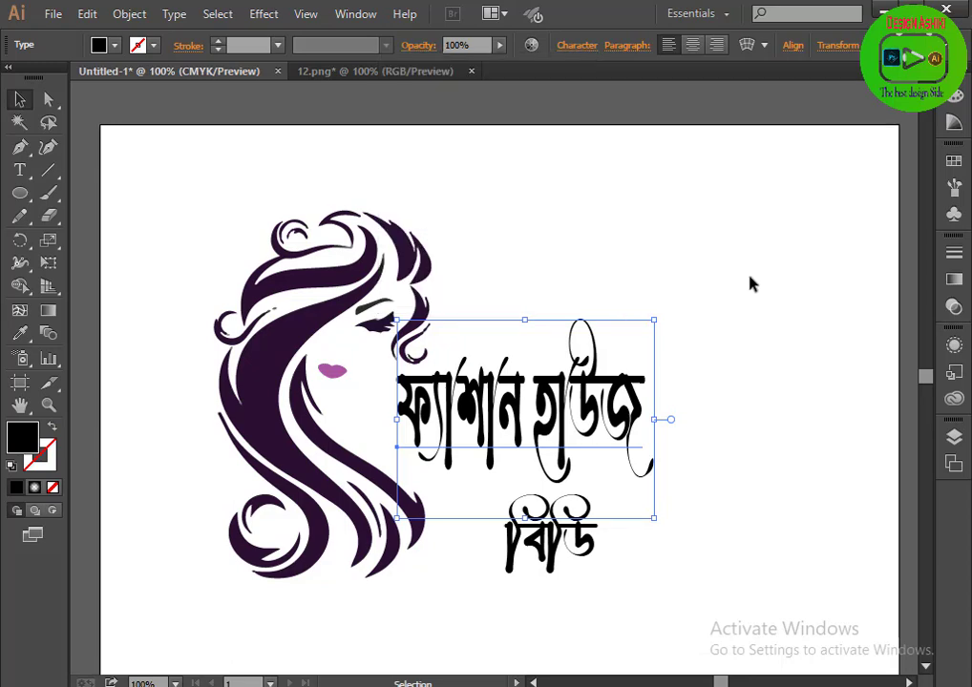
# Set the heading's font to KhooaiMJ Bold.
pyautogui.click(580, 48)
pyautogui.click(582, 105)
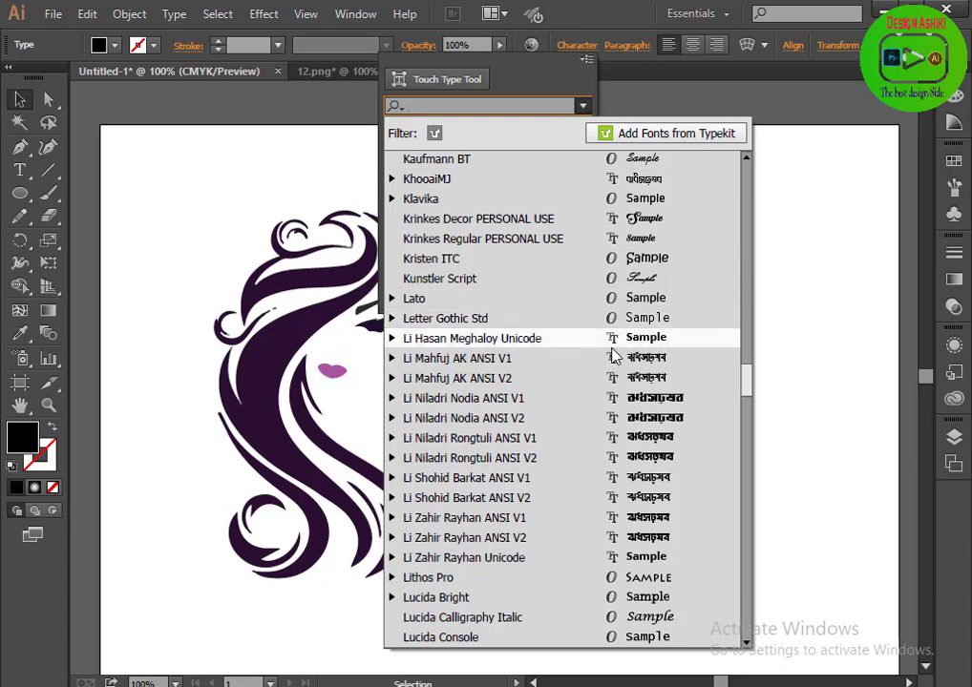
pyautogui.scroll(2, 612, 355)
pyautogui.click(622, 300)
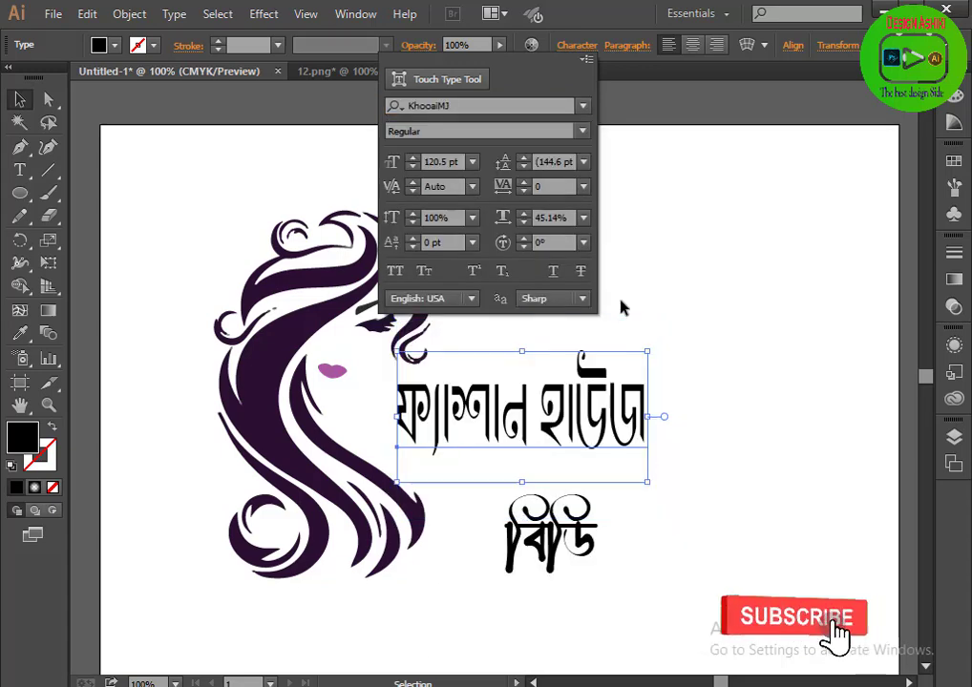
pyautogui.click(581, 130)
pyautogui.click(503, 193)
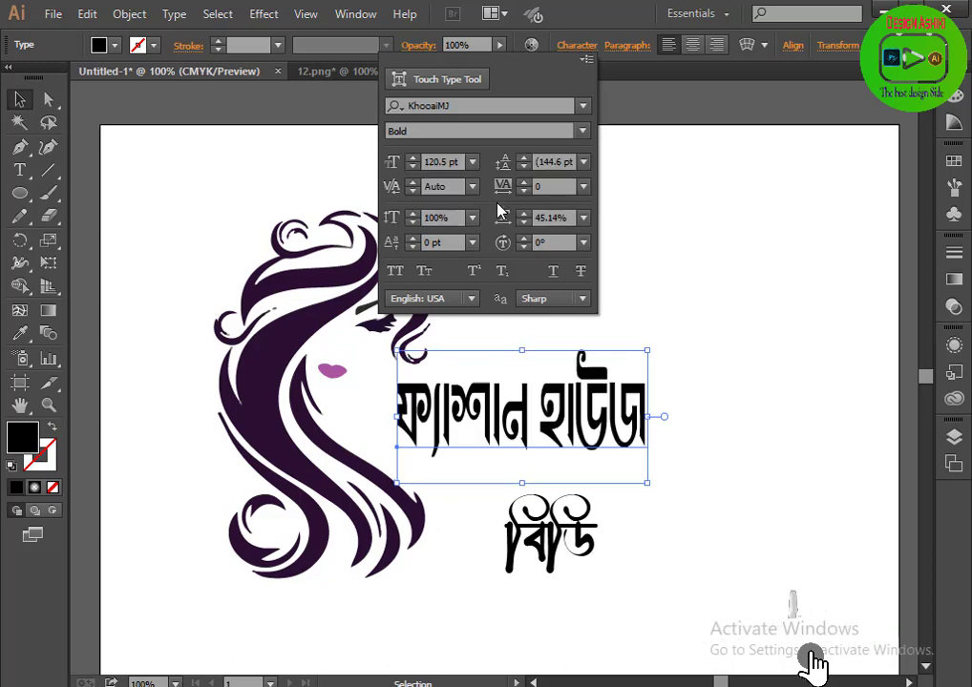
pyautogui.click(750, 474)
pyautogui.click(749, 476)
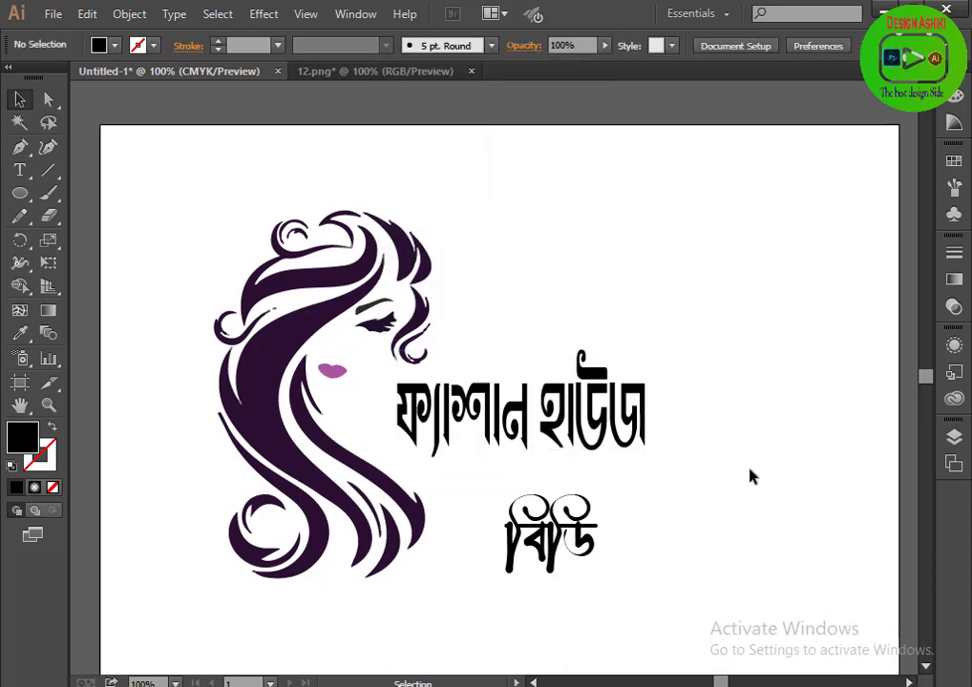
# Set the smaller word বিডি to KhooaiMJ Bold and move it up under the heading.
pyautogui.click(569, 540)
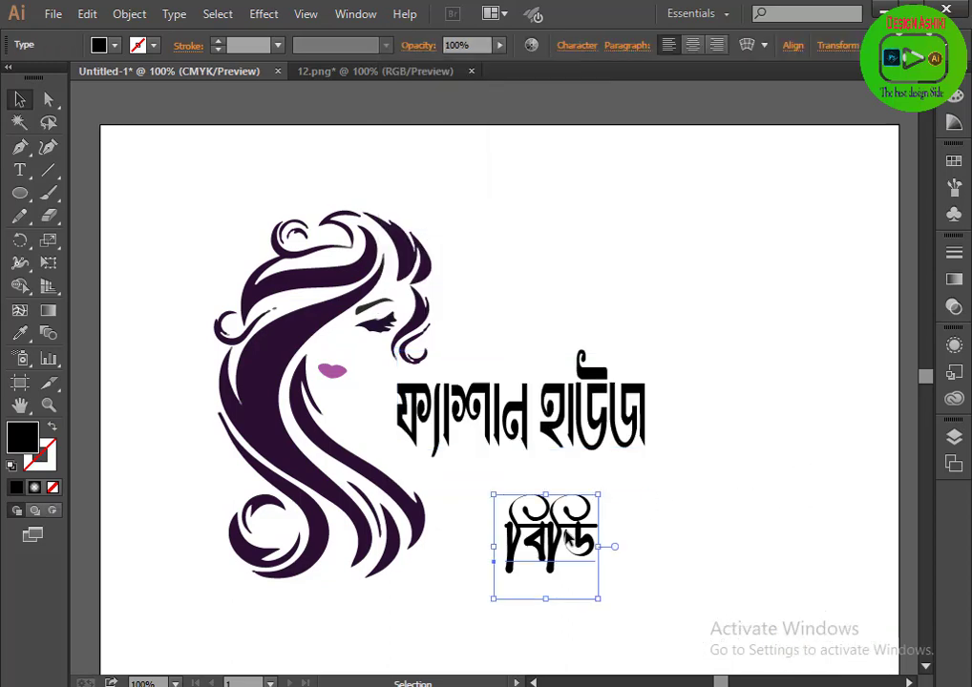
pyautogui.click(578, 46)
pyautogui.click(582, 105)
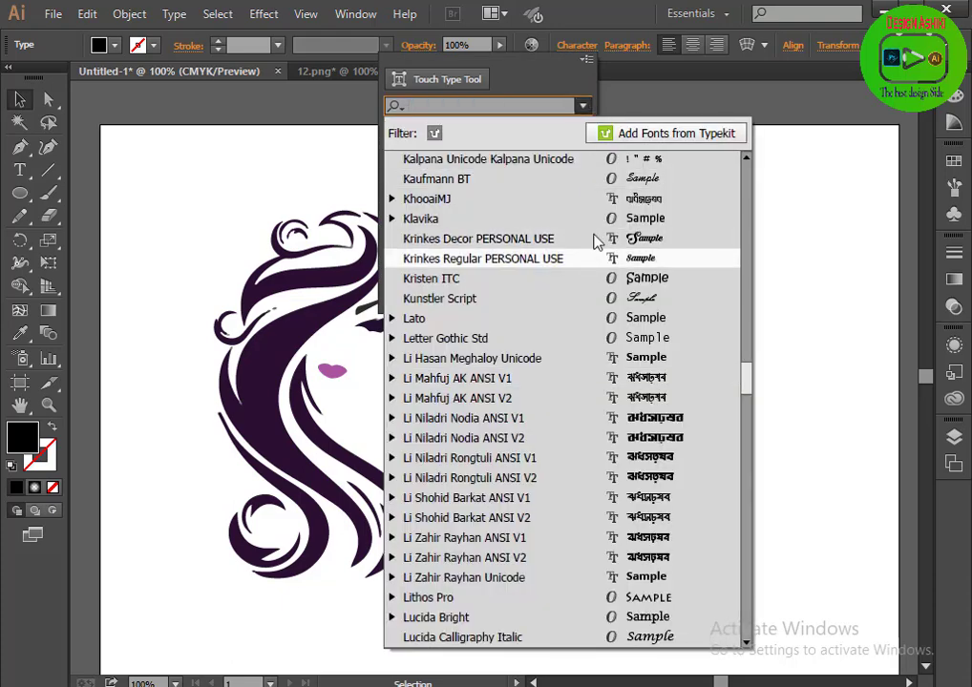
pyautogui.press('Escape')
pyautogui.click(566, 549)
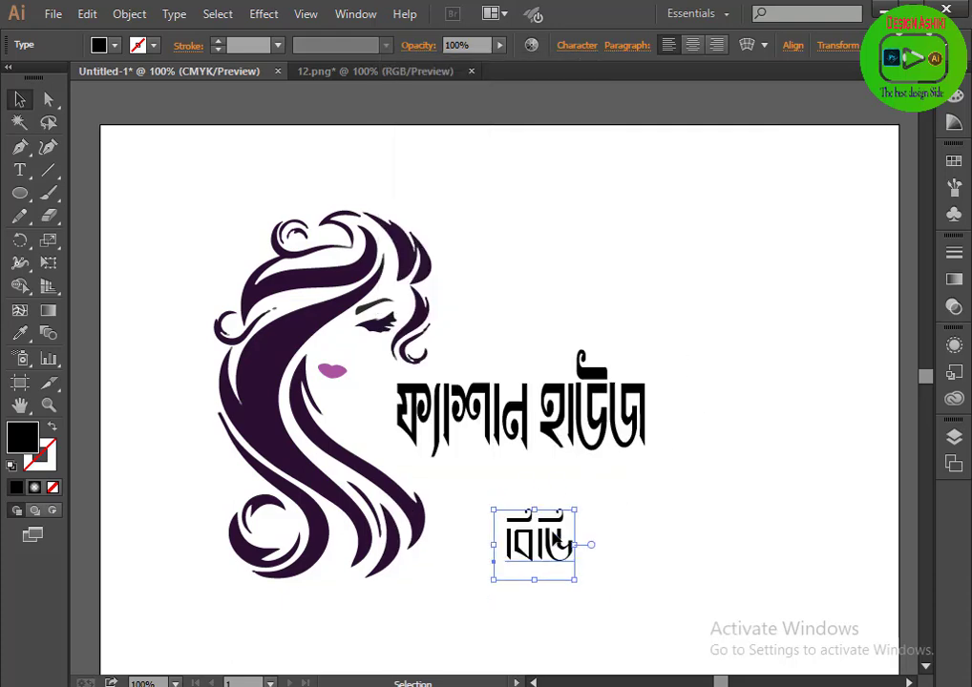
pyautogui.moveTo(553, 552); pyautogui.dragTo(554, 518)
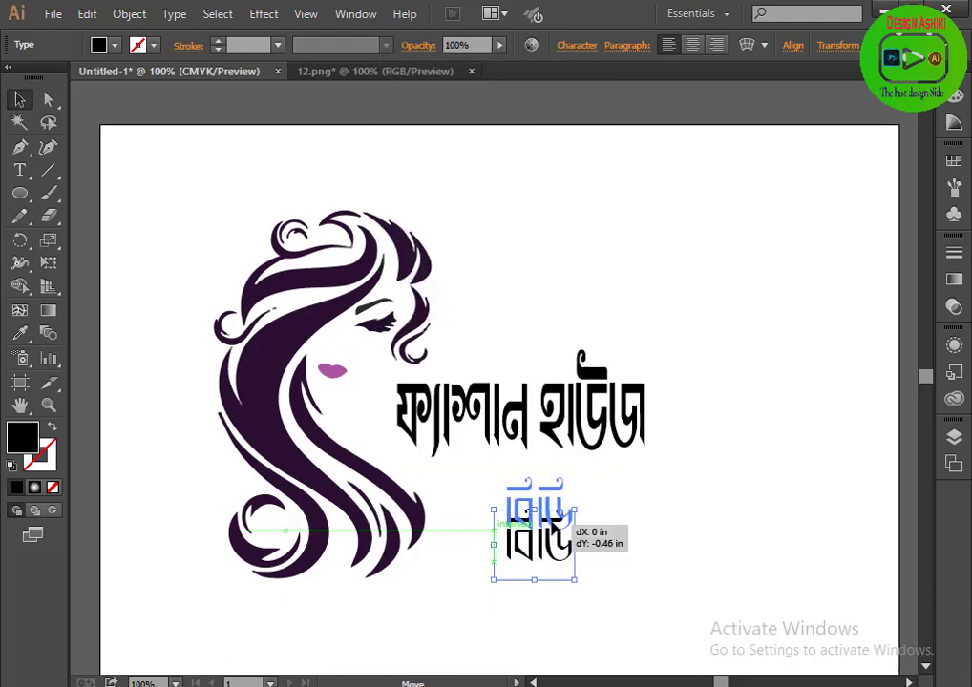
pyautogui.click(577, 44)
pyautogui.click(581, 107)
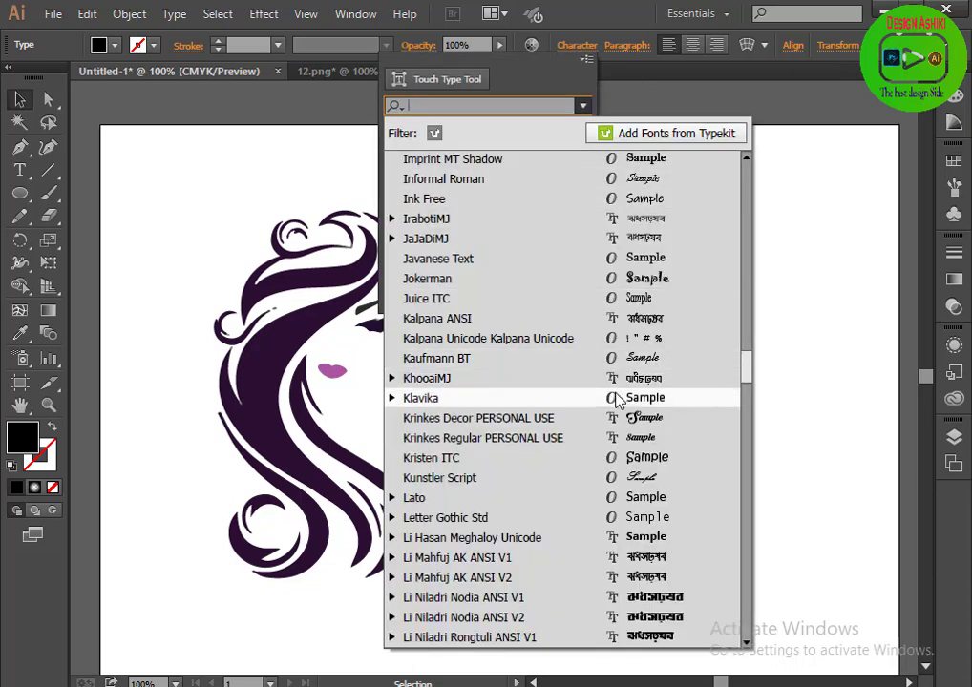
pyautogui.click(583, 107)
pyautogui.click(581, 130)
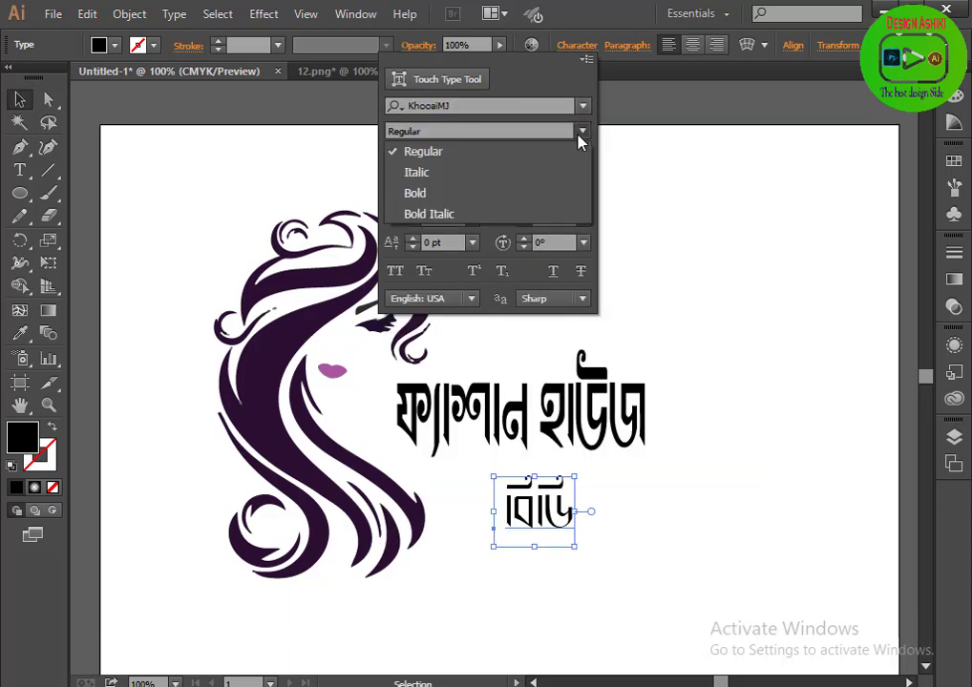
pyautogui.click(467, 192)
pyautogui.click(659, 538)
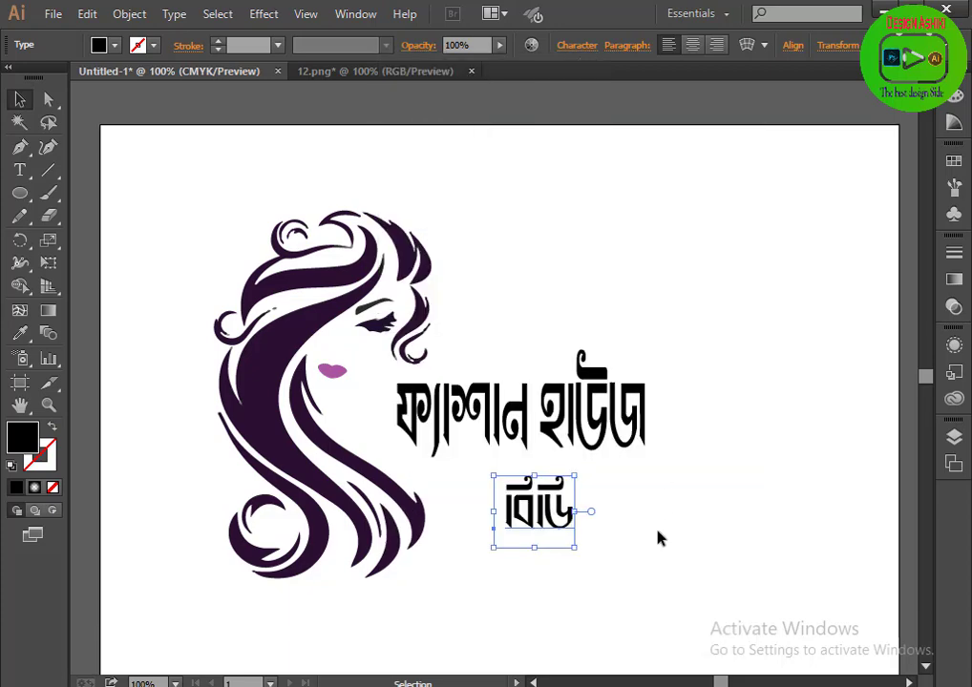
# Widen the letter spacing of both the heading and বিডি.
pyautogui.click(539, 417)
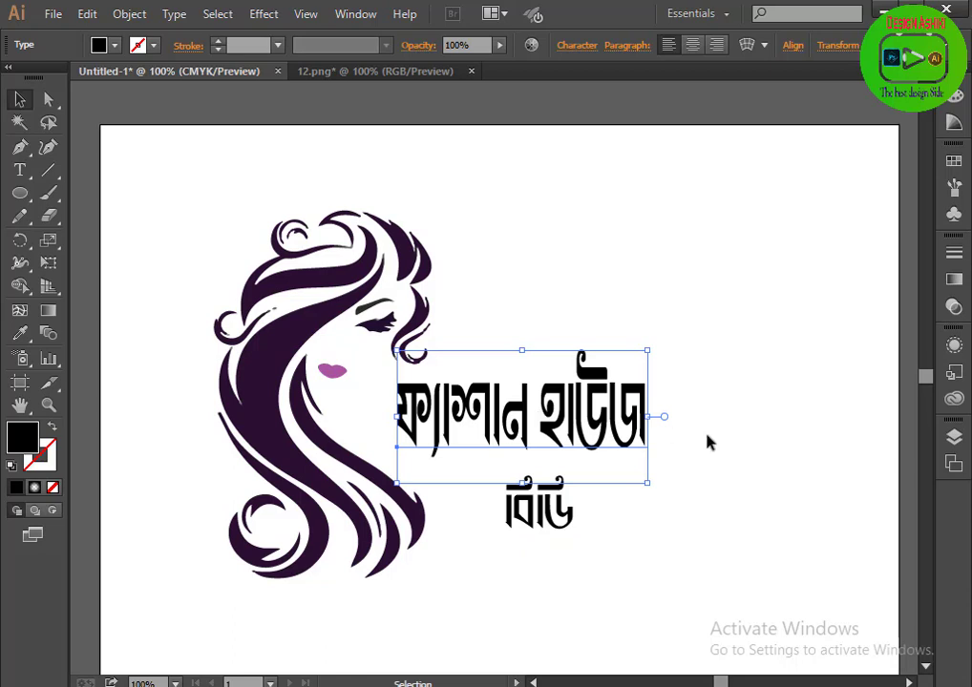
pyautogui.click(578, 45)
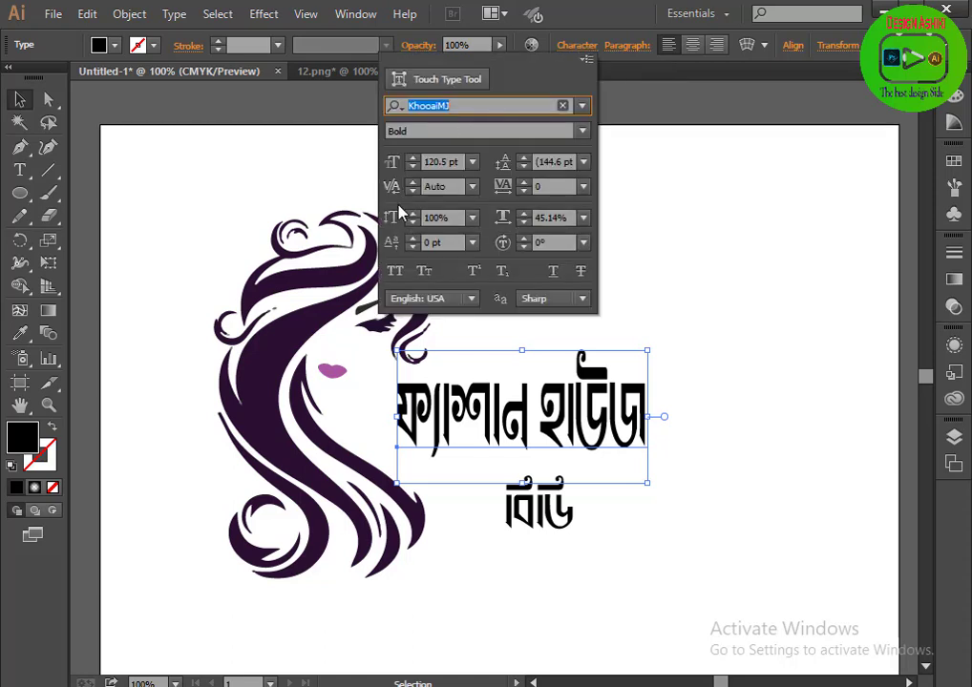
pyautogui.click(523, 182)
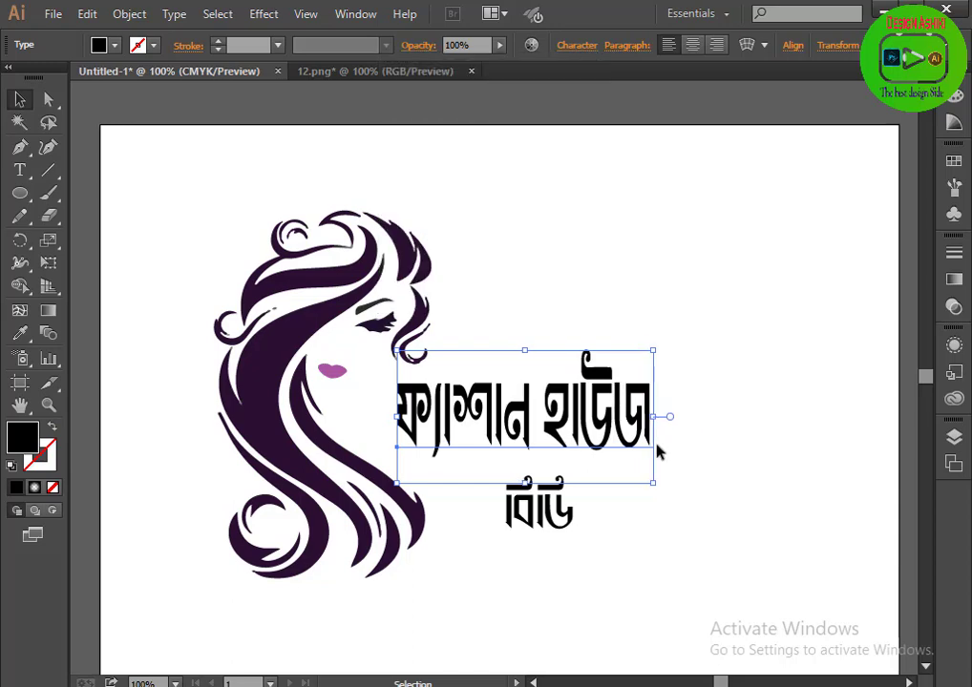
pyautogui.click(501, 516)
pyautogui.click(573, 48)
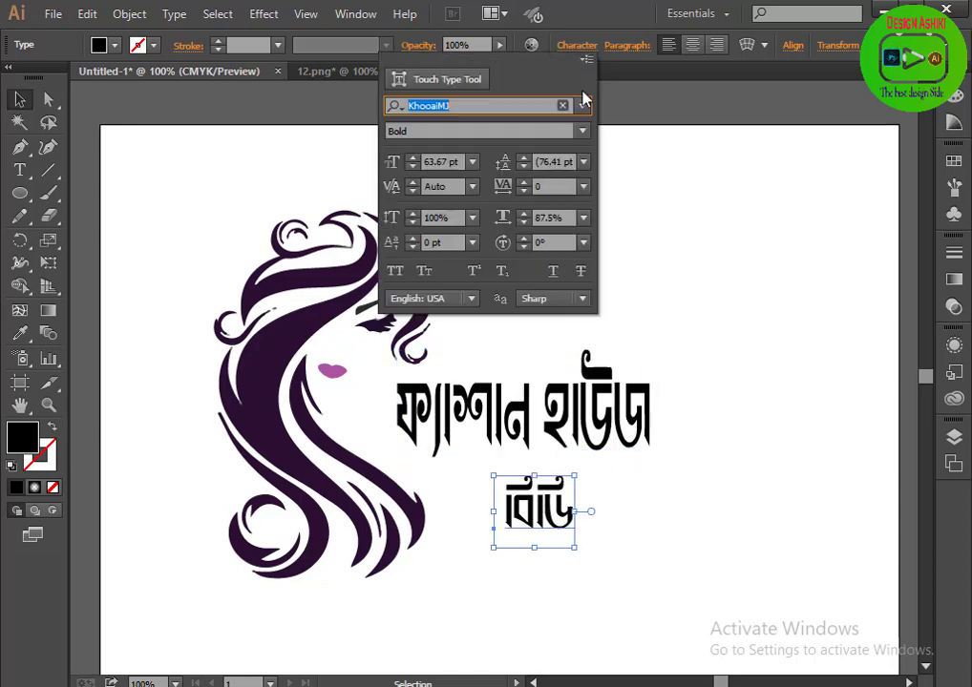
pyautogui.click(582, 186)
pyautogui.click(604, 467)
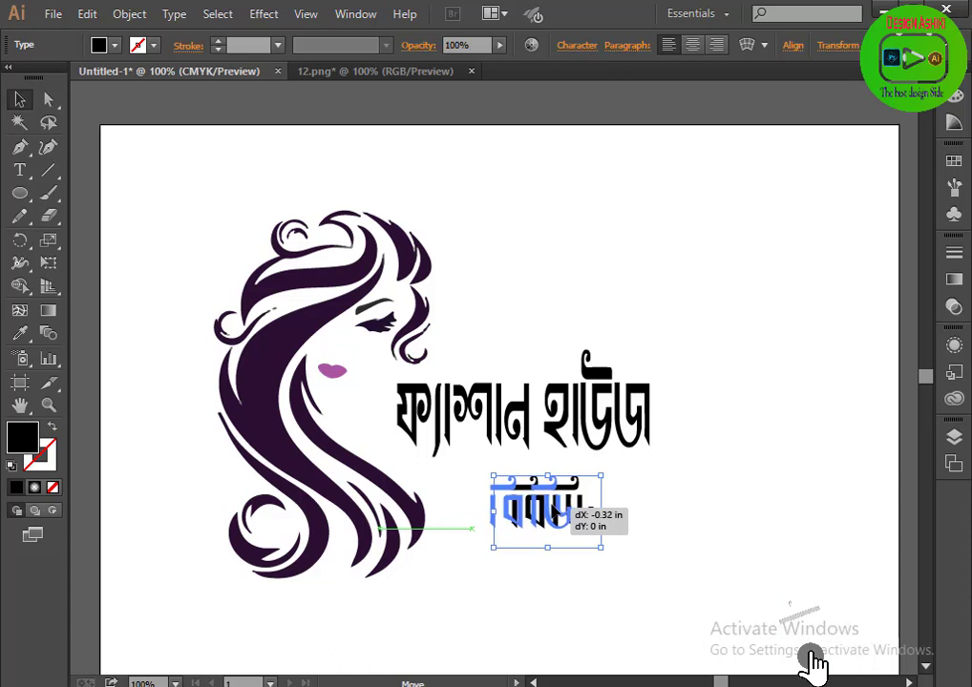
# Centre বিডি under the heading and convert both text lines to outlines with Create Outlines.
pyautogui.moveTo(548, 511); pyautogui.dragTo(526, 510)
pyautogui.click(673, 463)
pyautogui.moveTo(611, 570); pyautogui.dragTo(482, 410)
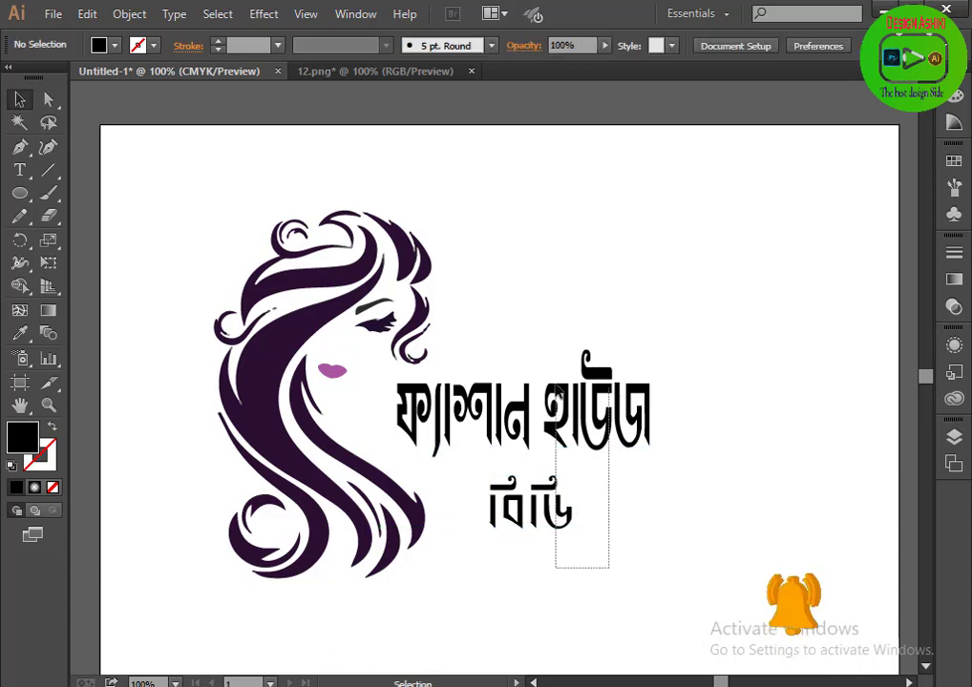
pyautogui.click(668, 500)
pyautogui.moveTo(630, 532); pyautogui.dragTo(567, 431)
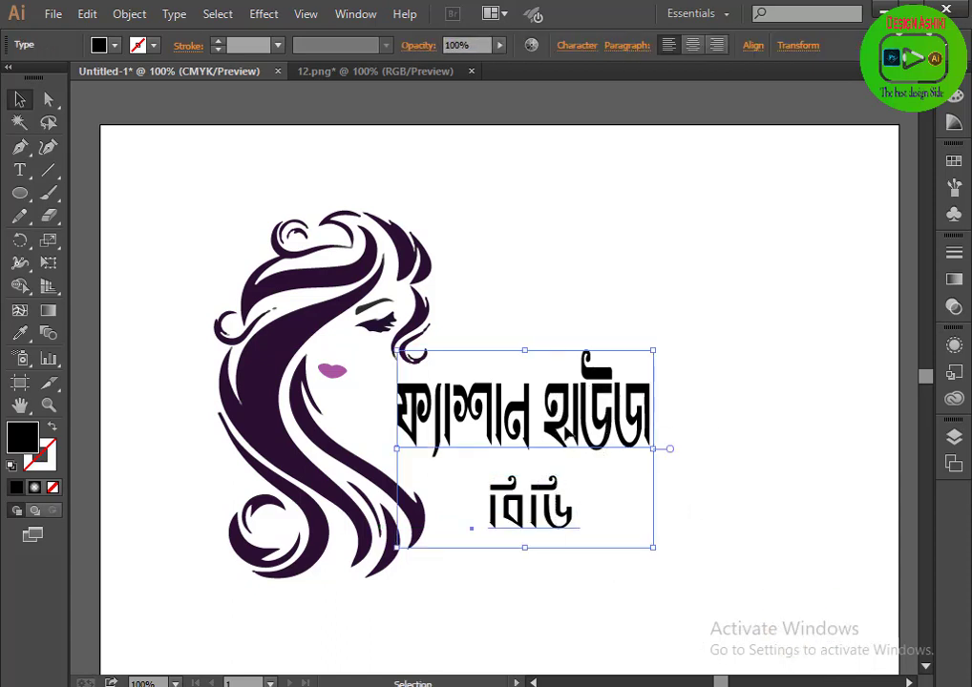
pyautogui.rightClick(567, 430)
pyautogui.click(630, 563)
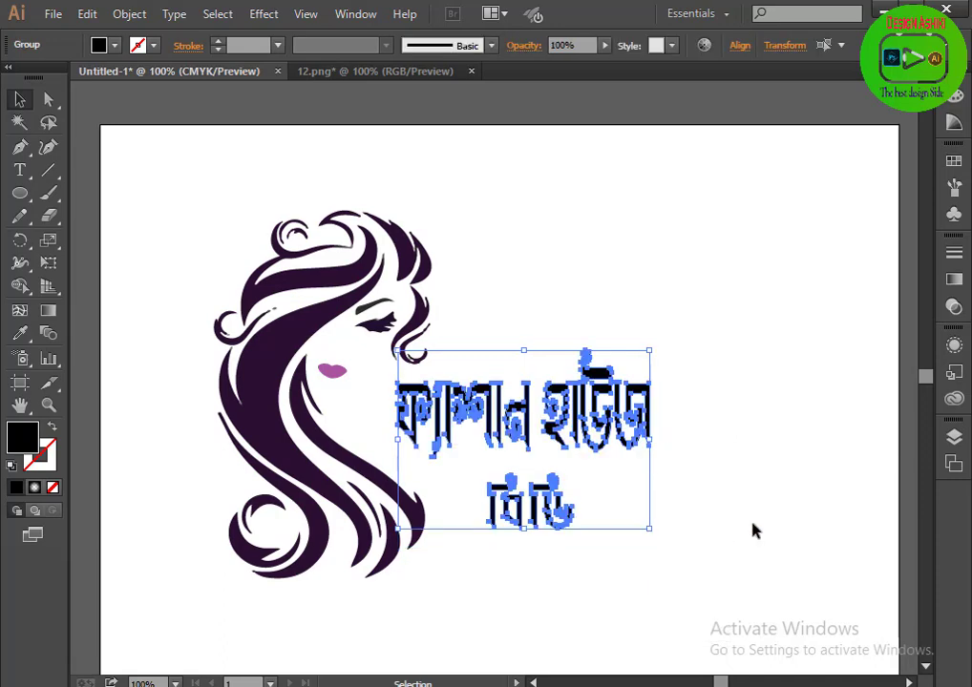
pyautogui.click(719, 486)
pyautogui.moveTo(716, 395)
pyautogui.mouseDown()
pyautogui.moveTo(517, 389)
pyautogui.moveTo(467, 420)
pyautogui.mouseUp()
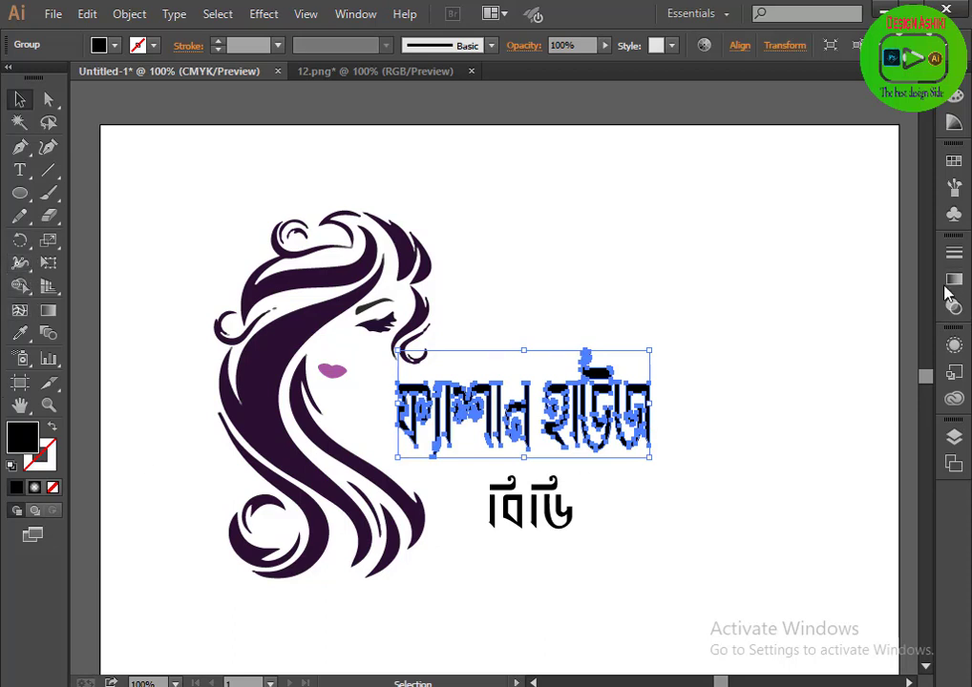
# Eyedropper the hair's dark purple onto the outlined heading.
pyautogui.click(20, 333)
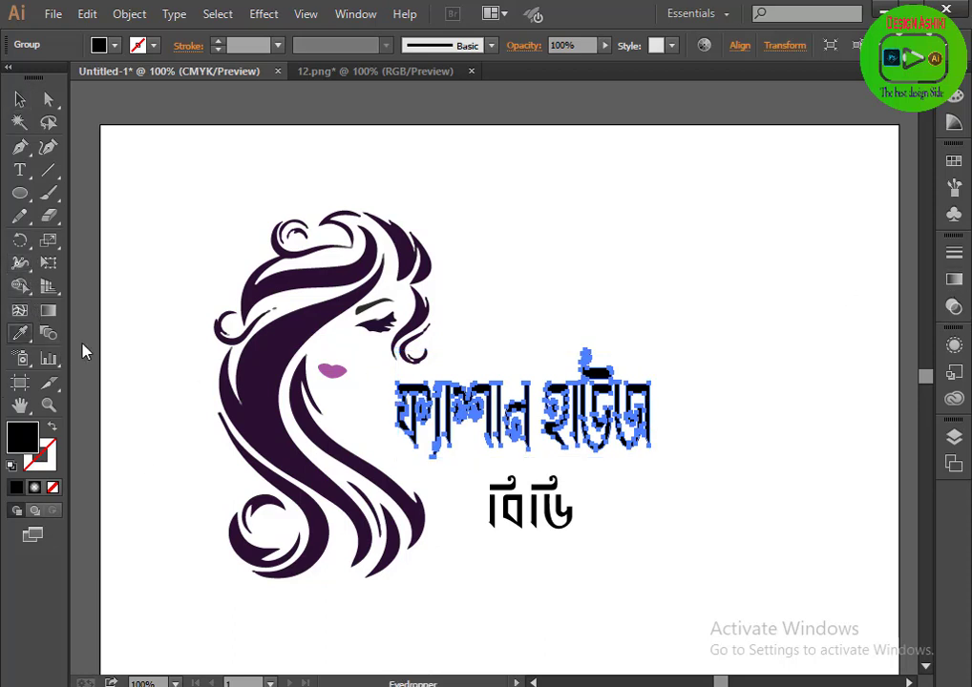
pyautogui.click(277, 351)
pyautogui.click(21, 99)
pyautogui.click(172, 267)
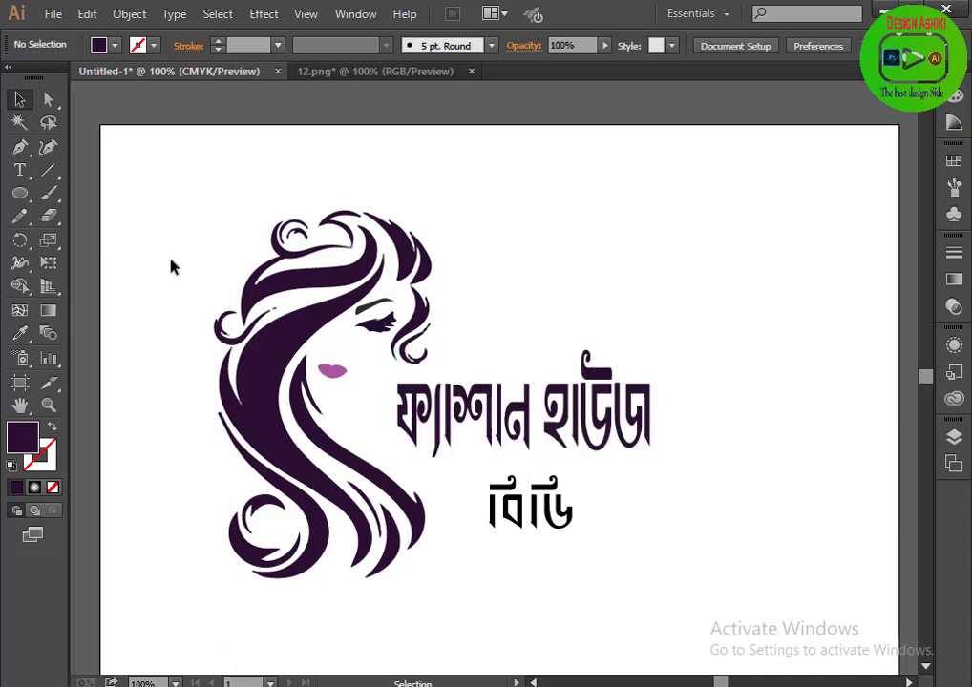
# Eyedropper the lips' lighter purple onto the smaller word বিডি.
pyautogui.click(487, 508)
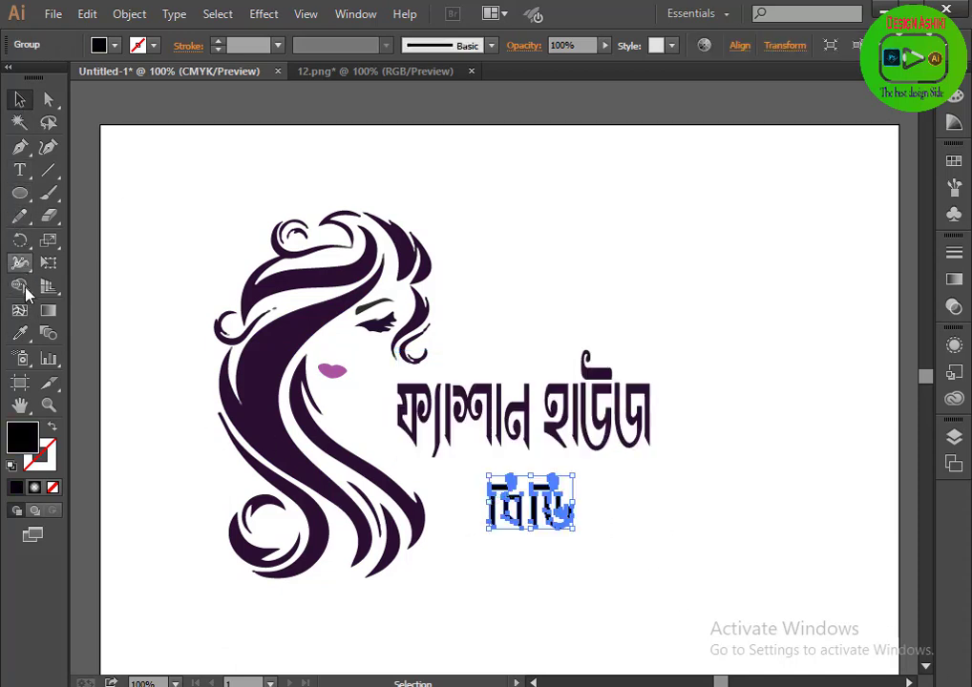
pyautogui.click(22, 336)
pyautogui.click(331, 371)
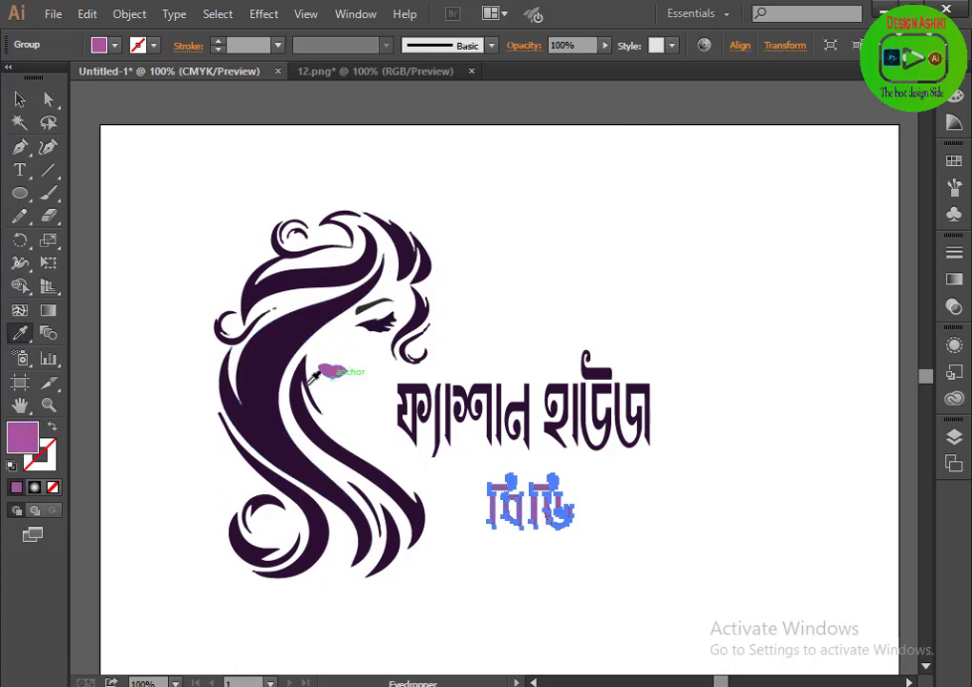
pyautogui.click(20, 99)
pyautogui.click(707, 485)
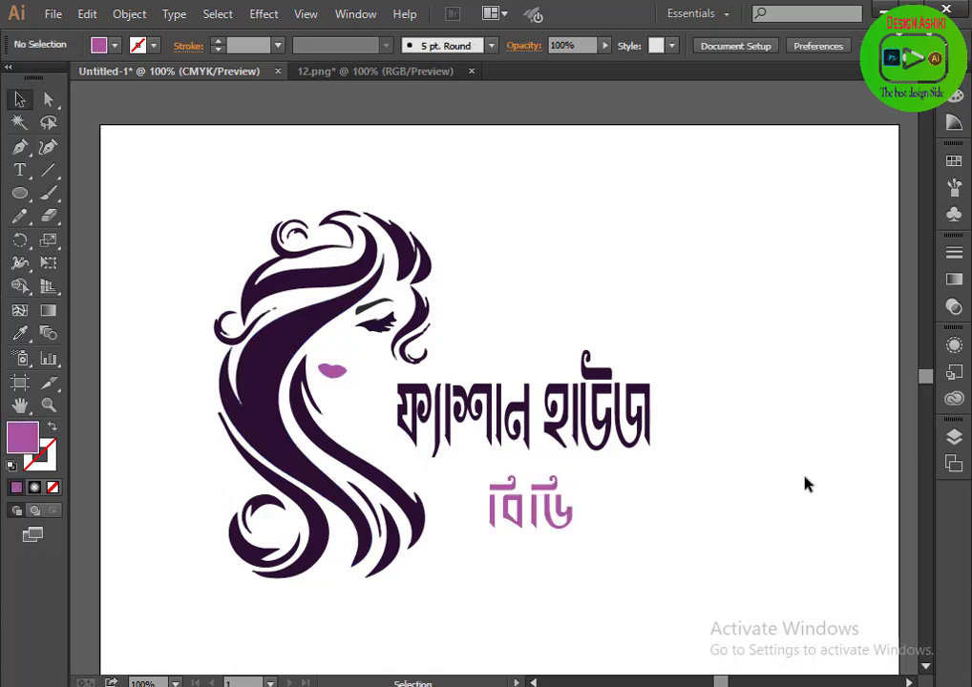
pyautogui.click(567, 531)
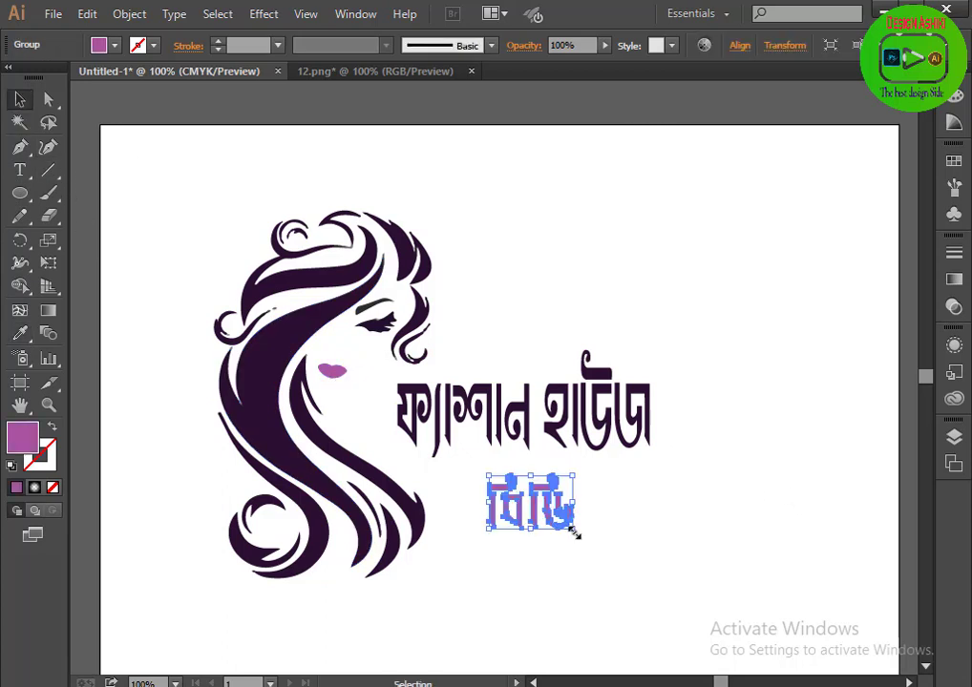
# Resize বিডি and enlarge the Bengali headline beside the hair illustration.
pyautogui.moveTo(576, 535)
pyautogui.mouseDown()
pyautogui.moveTo(618, 554)
pyautogui.moveTo(577, 525)
pyautogui.moveTo(601, 530)
pyautogui.mouseUp()
pyautogui.click(711, 553)
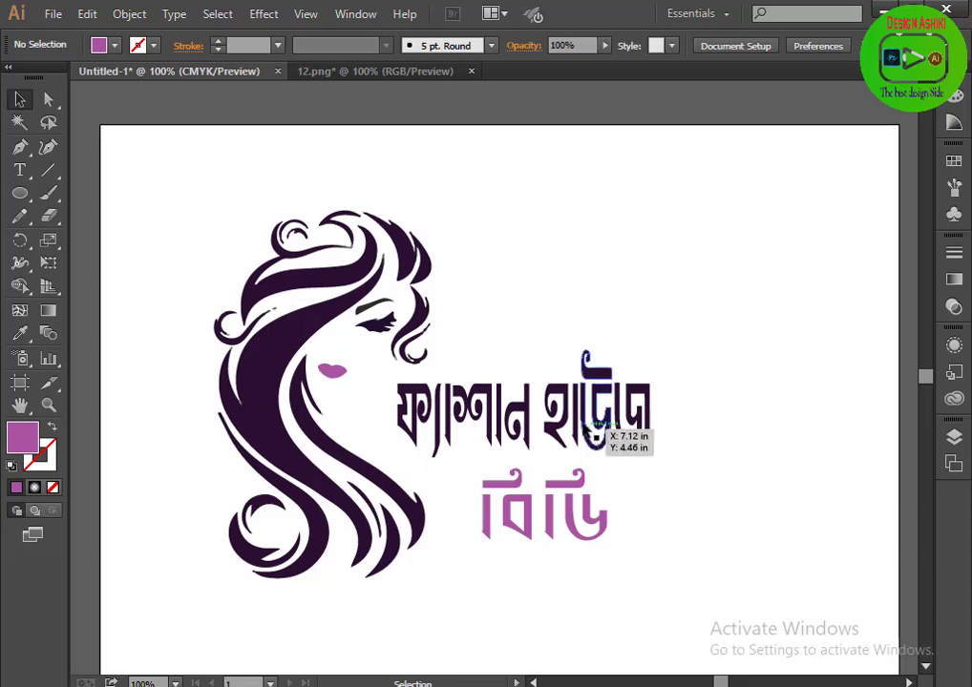
pyautogui.click(645, 410)
pyautogui.moveTo(650, 351); pyautogui.dragTo(704, 328)
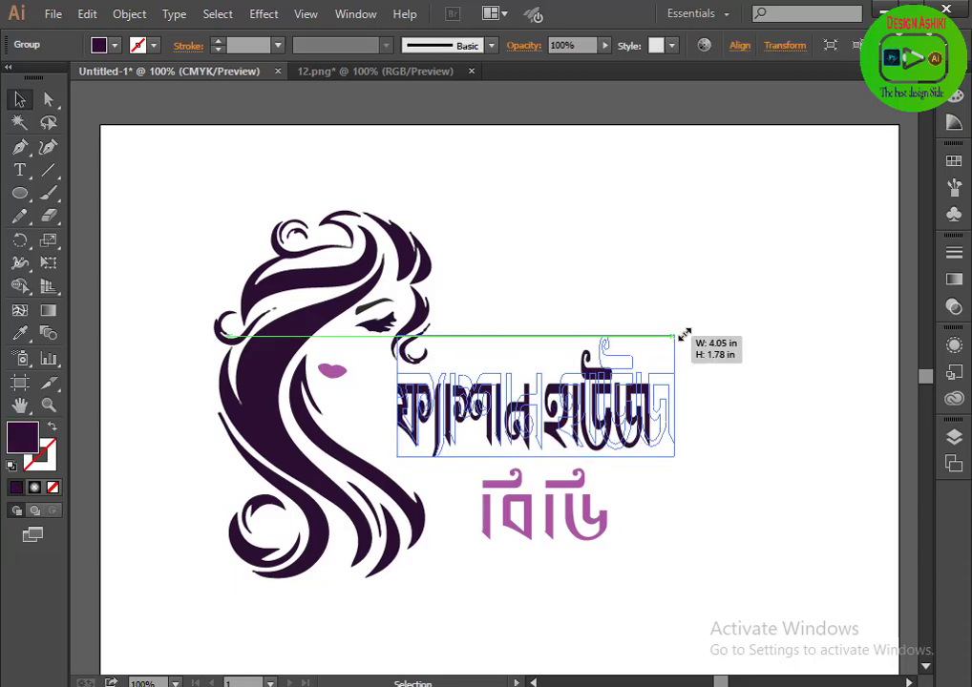
pyautogui.moveTo(615, 439); pyautogui.dragTo(655, 446)
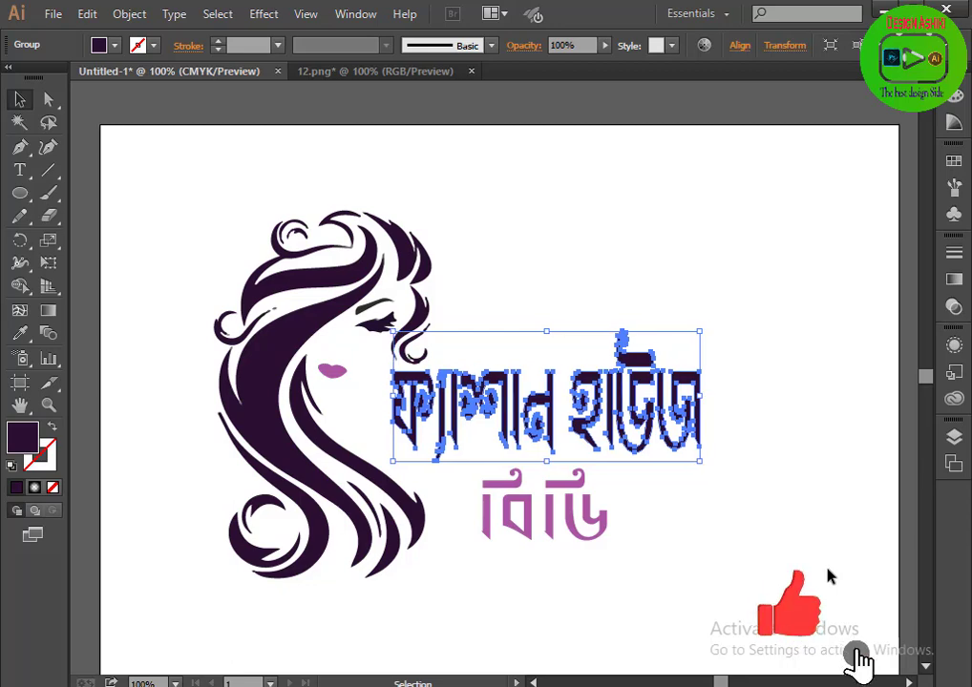
# Group all the logo artwork and begin saving the document.
pyautogui.moveTo(173, 206)
pyautogui.mouseDown()
pyautogui.moveTo(683, 578)
pyautogui.moveTo(670, 568)
pyautogui.mouseUp()
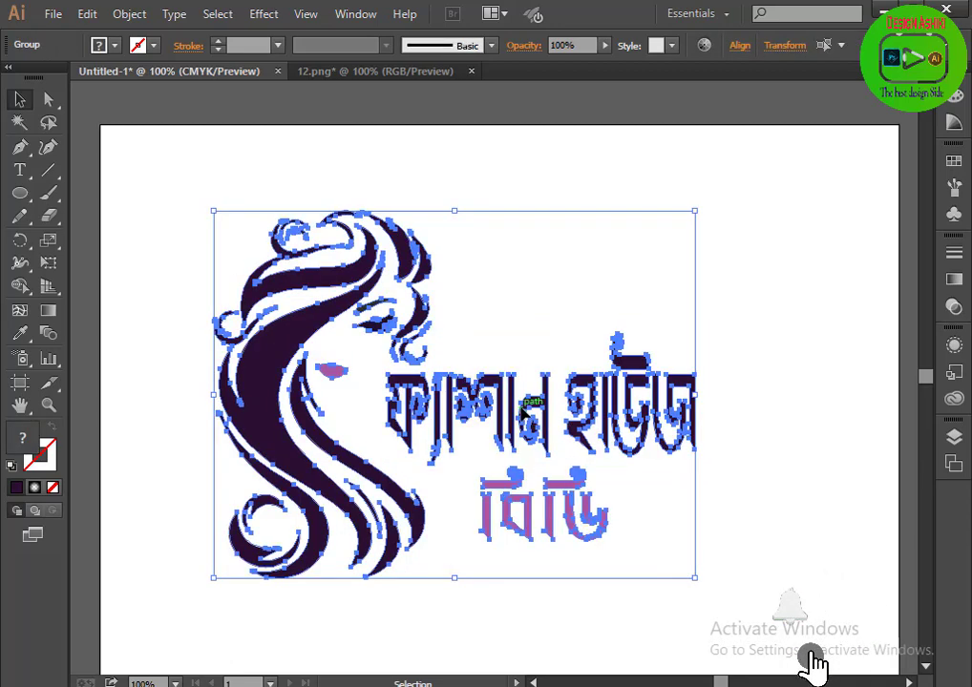
pyautogui.rightClick(525, 413)
pyautogui.click(566, 497)
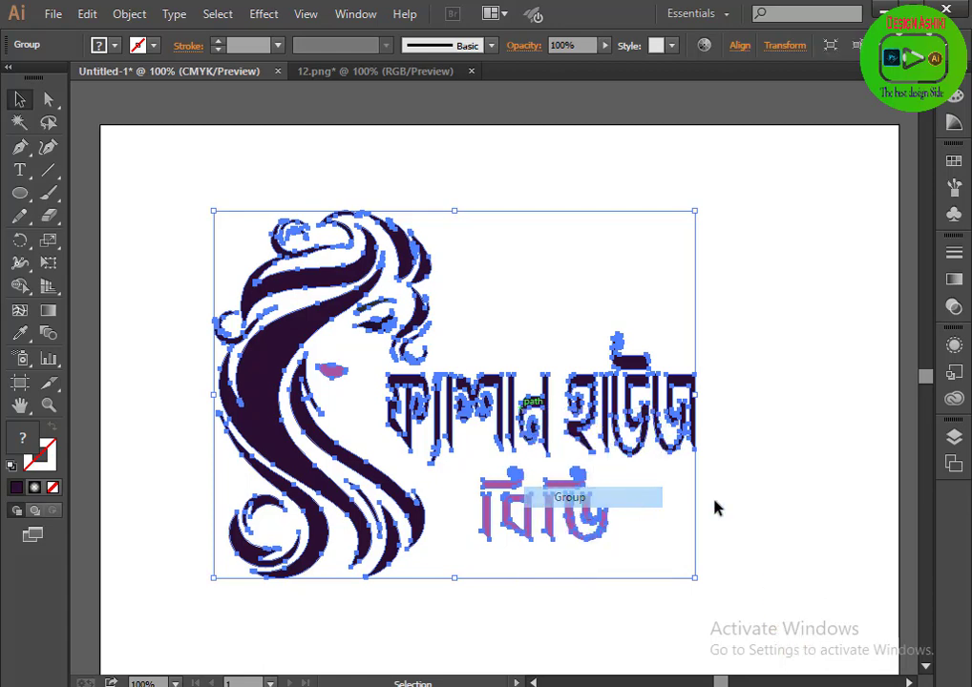
pyautogui.click(781, 514)
pyautogui.scroll(-2, 191, 114)
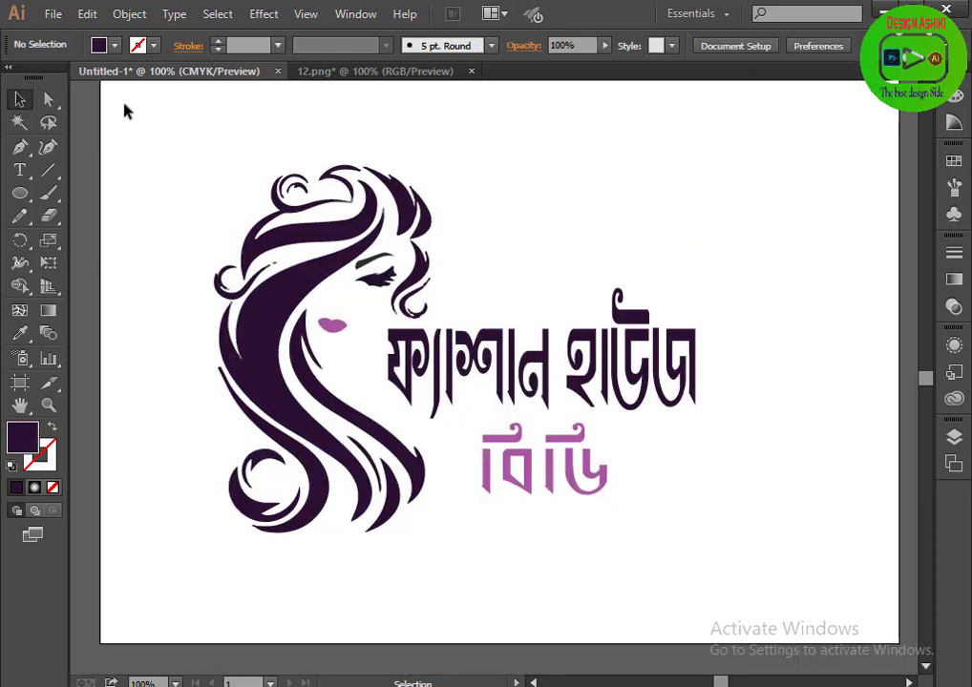
pyautogui.click(53, 13)
pyautogui.click(82, 189)
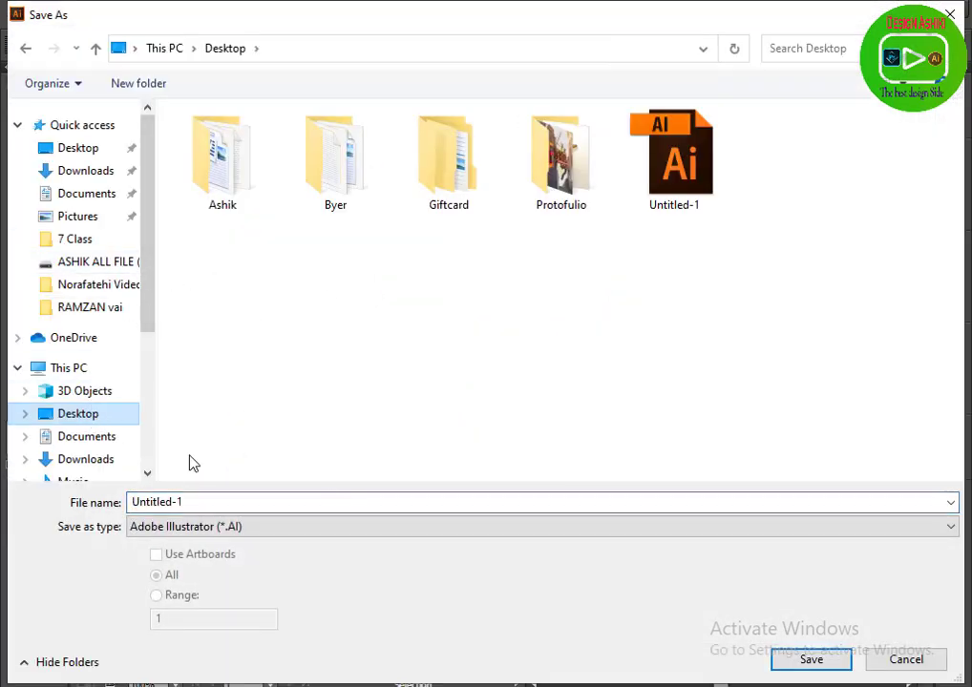
# Save to the Desktop as Illustrator file '2' instead of replacing Untitled-1, accepting default options.
pyautogui.click(810, 660)
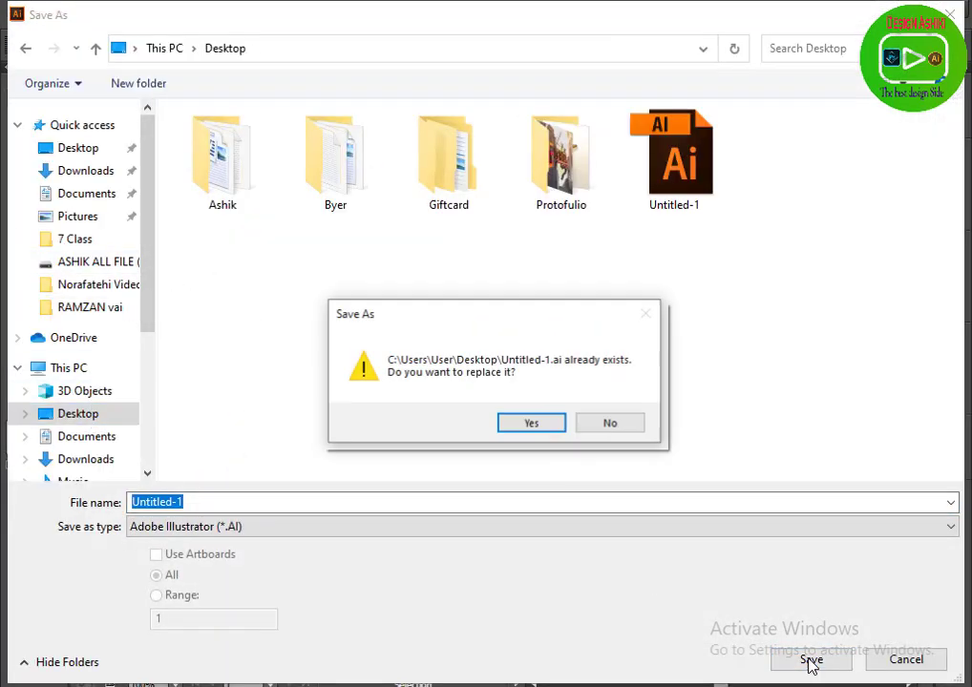
pyautogui.click(602, 427)
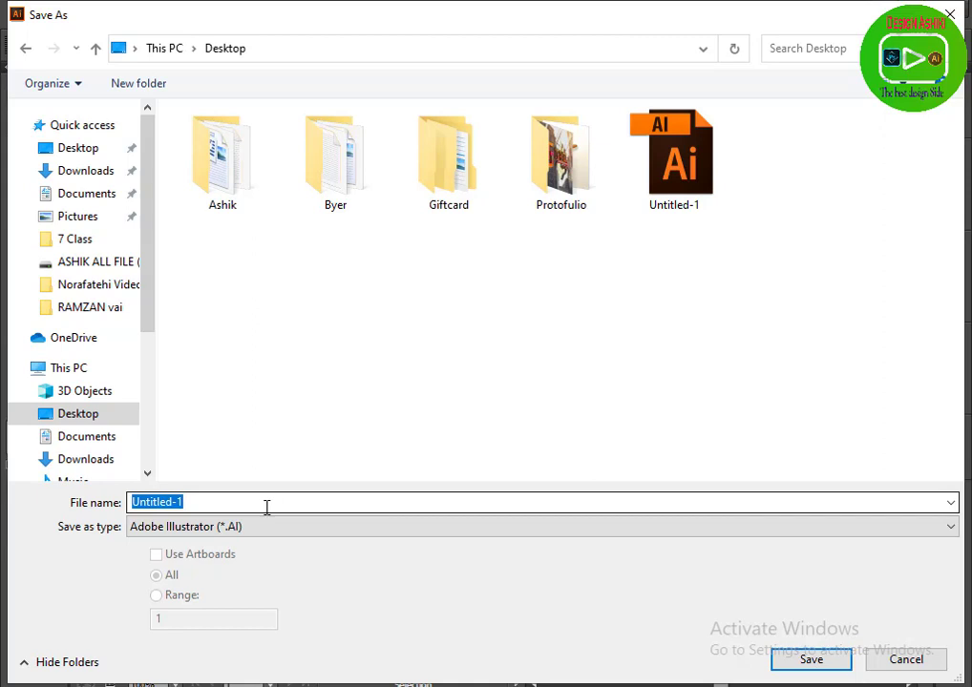
pyautogui.press('Return')
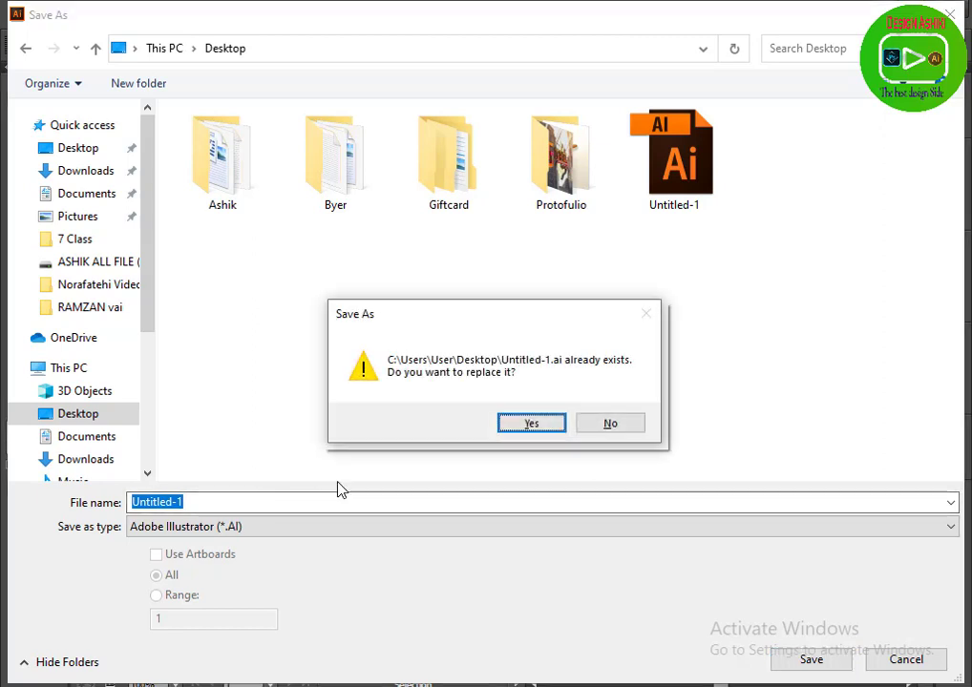
pyautogui.click(601, 425)
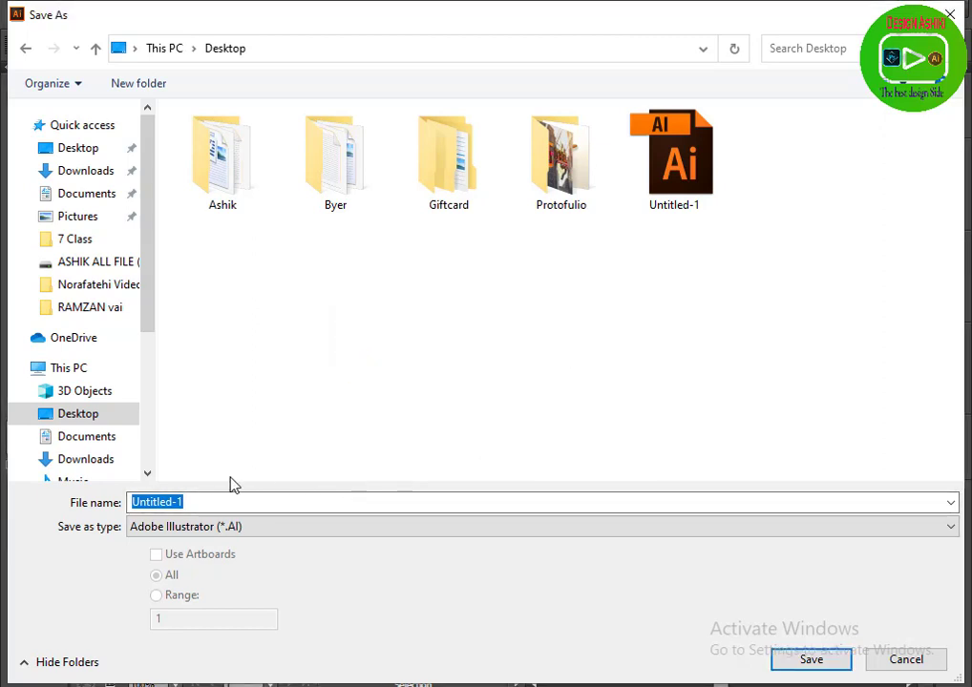
pyautogui.write('4')
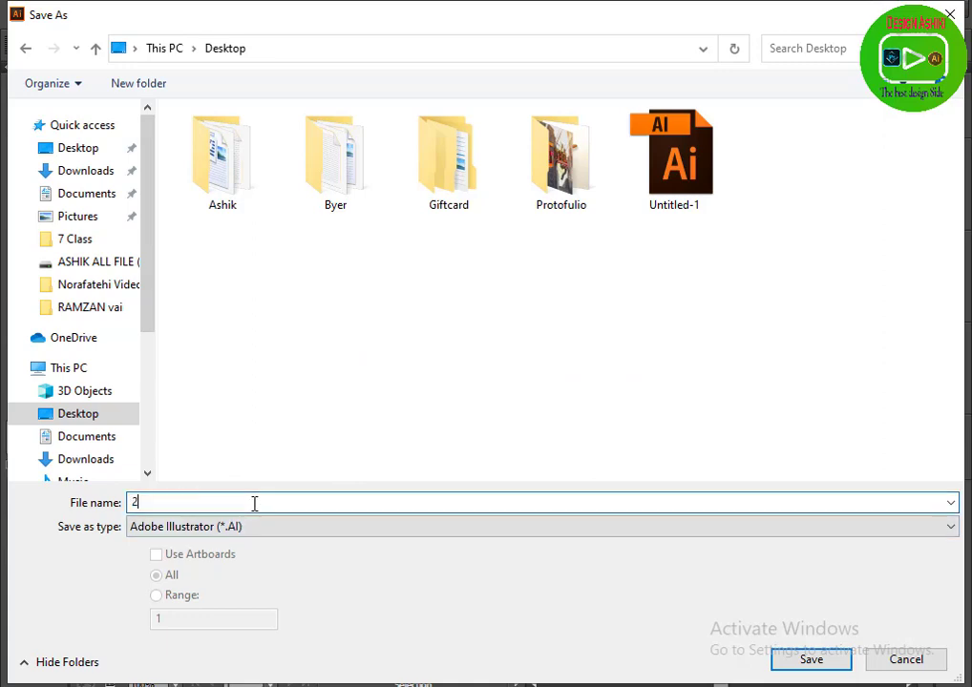
pyautogui.click(807, 660)
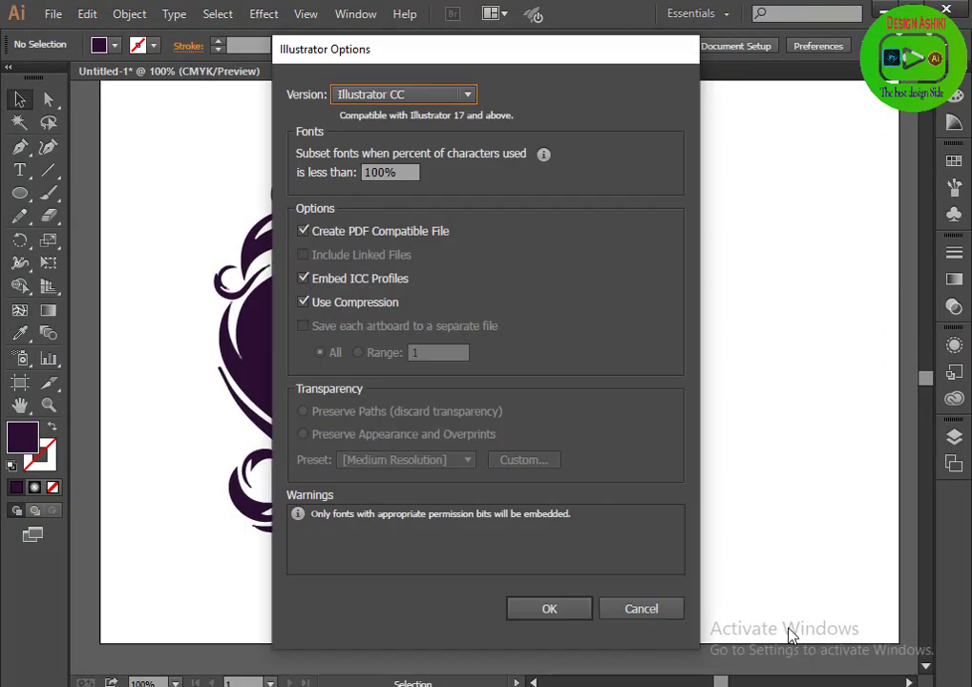
pyautogui.click(553, 611)
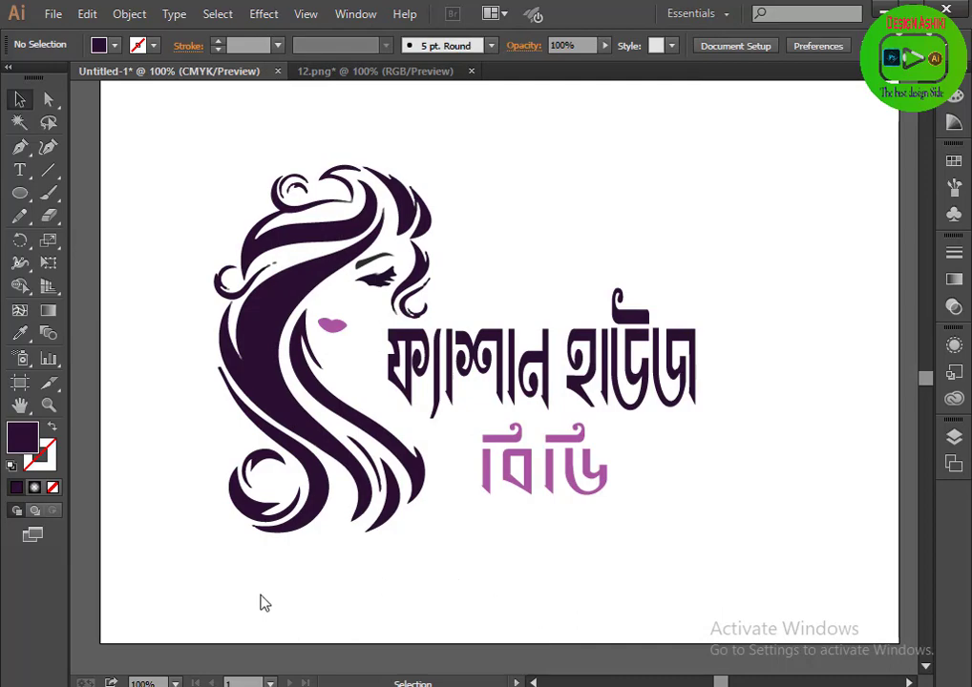
# Export the logo as 2.png at 300 ppi with a transparent background.
pyautogui.click(52, 13)
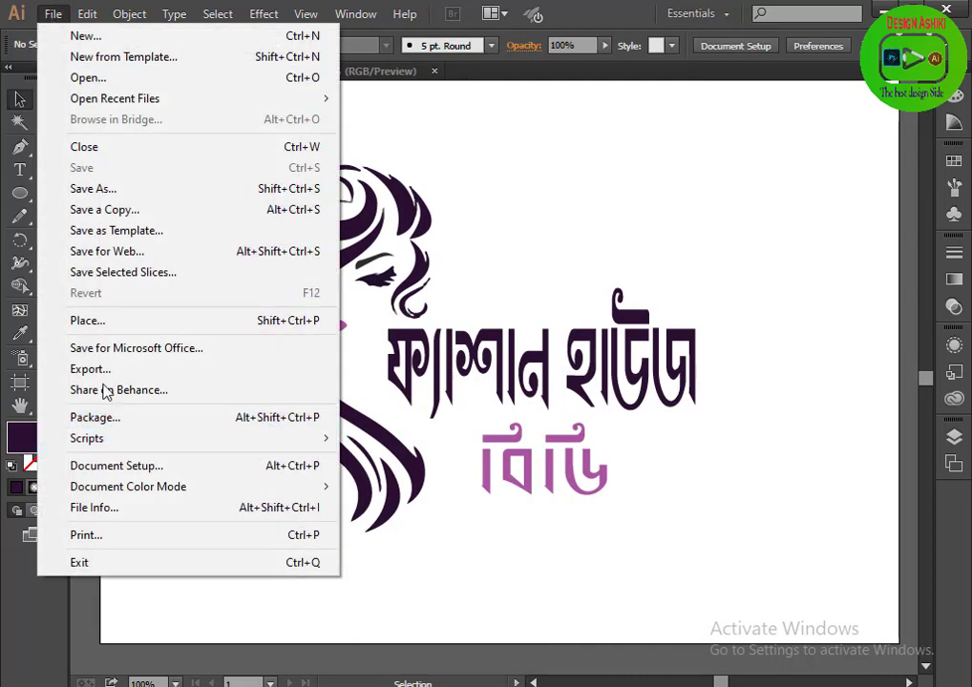
pyautogui.click(86, 369)
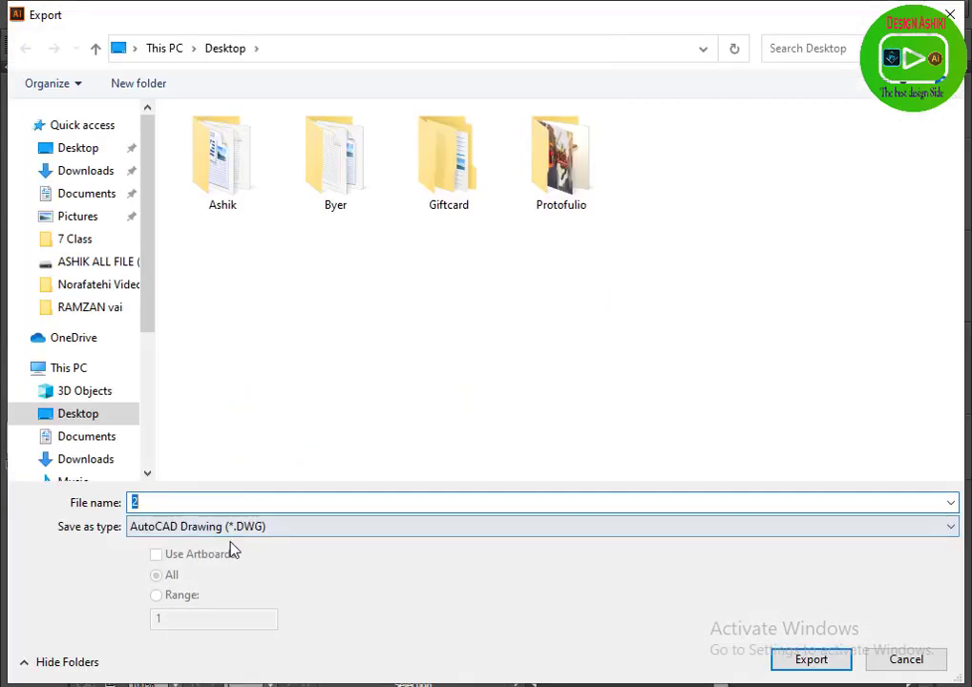
pyautogui.click(235, 528)
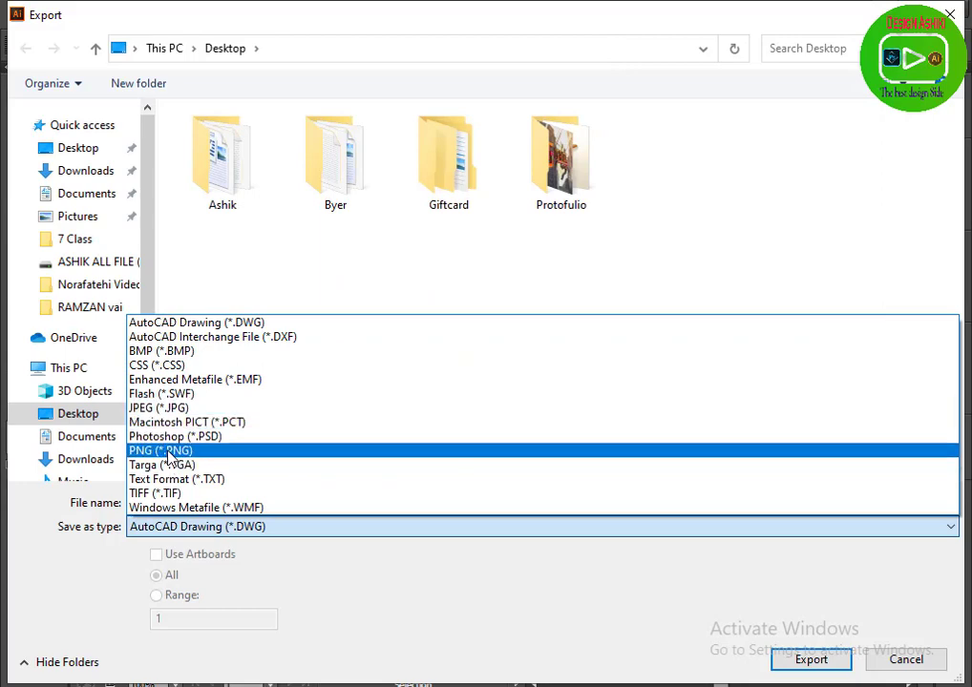
pyautogui.click(180, 452)
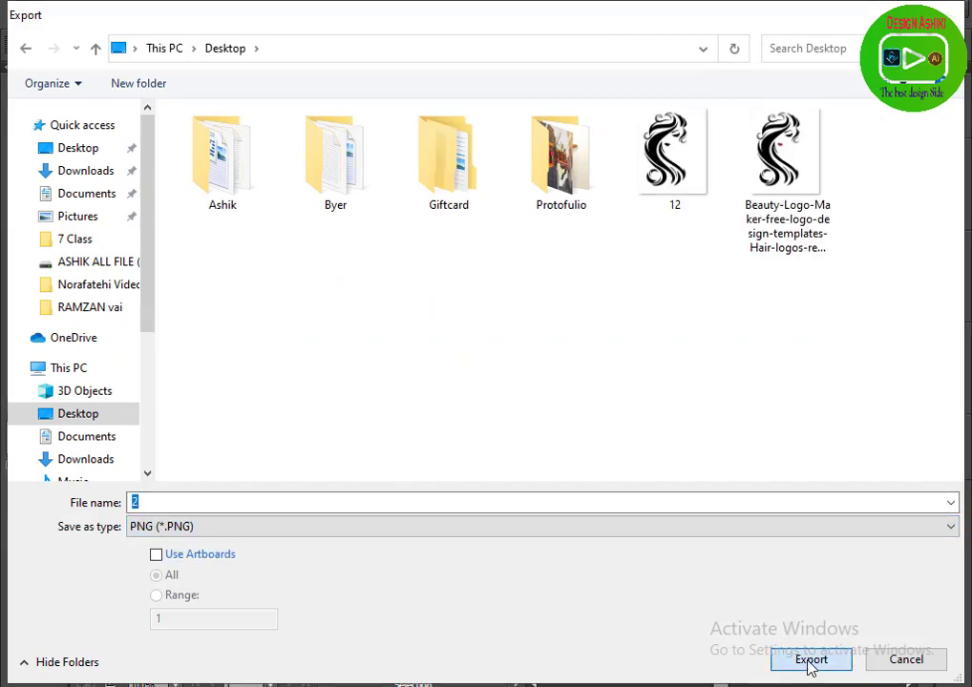
pyautogui.click(807, 663)
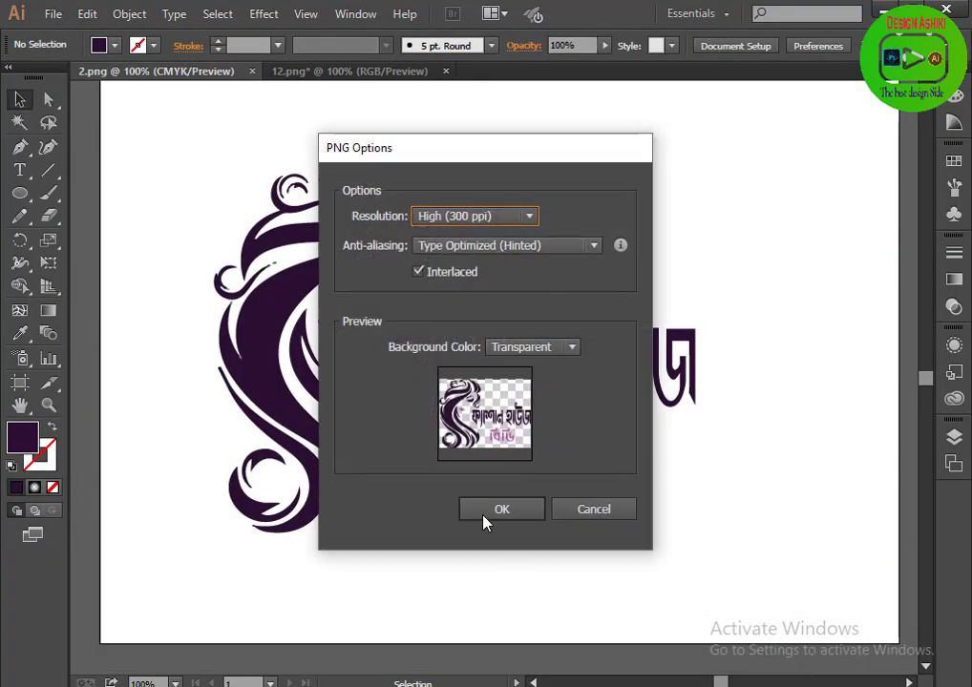
pyautogui.click(483, 520)
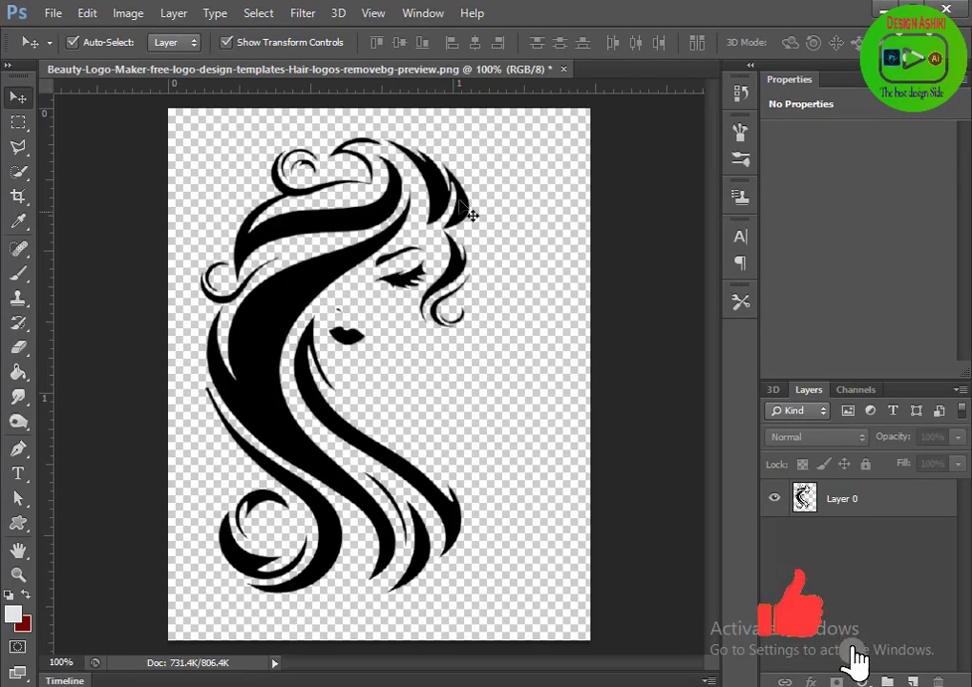
# Close the hair image unsaved and open 4158892.psd from H: > Graphics design > logo > 3d logo mockup.
pyautogui.click(562, 69)
pyautogui.click(504, 280)
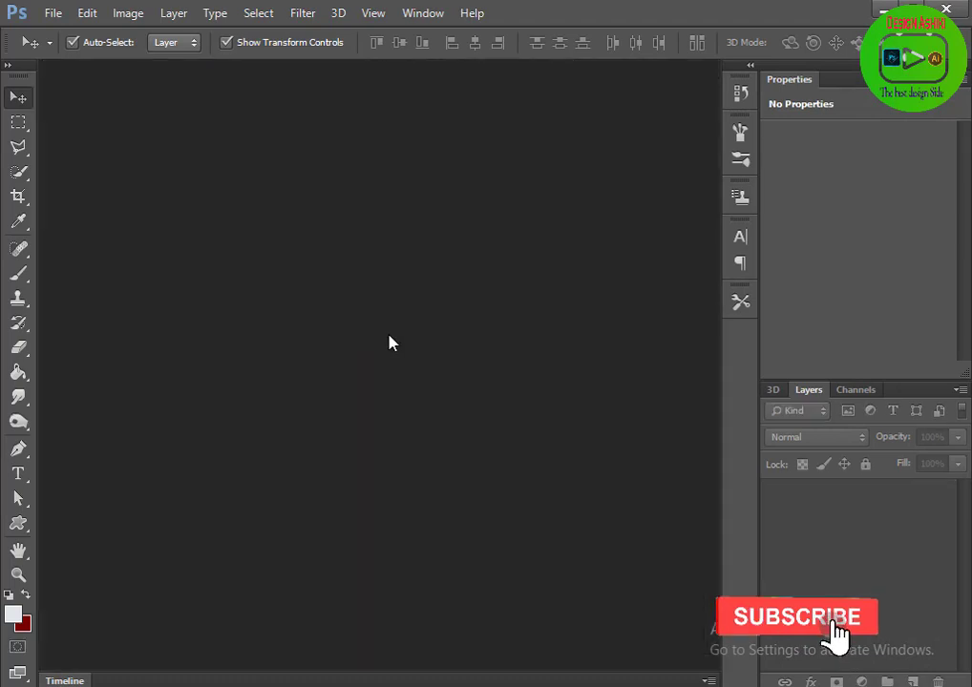
pyautogui.doubleClick(389, 343)
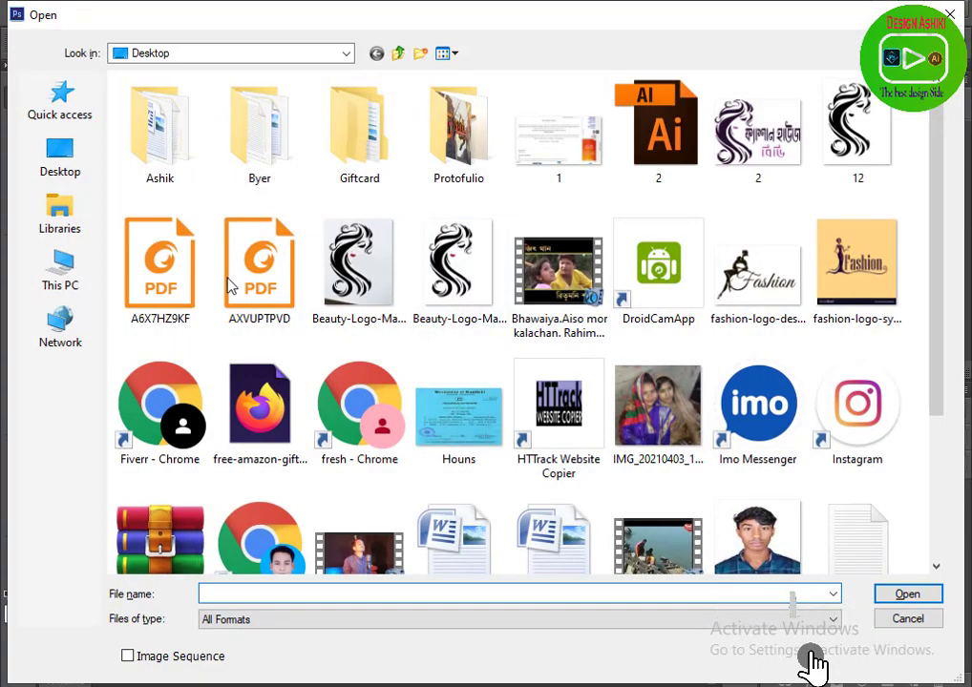
pyautogui.click(60, 272)
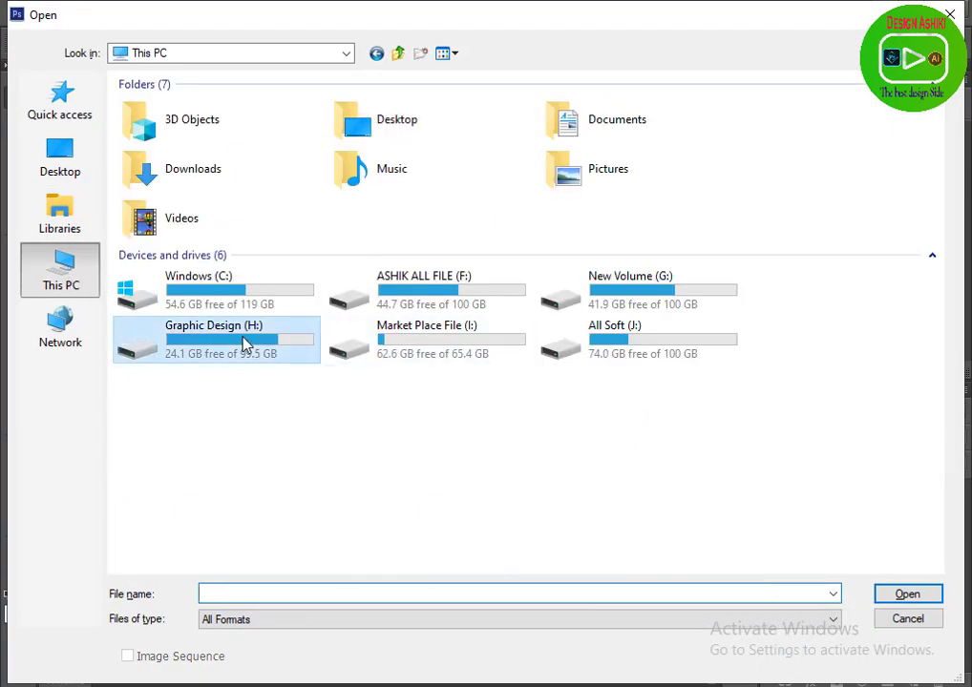
pyautogui.doubleClick(244, 346)
pyautogui.doubleClick(646, 433)
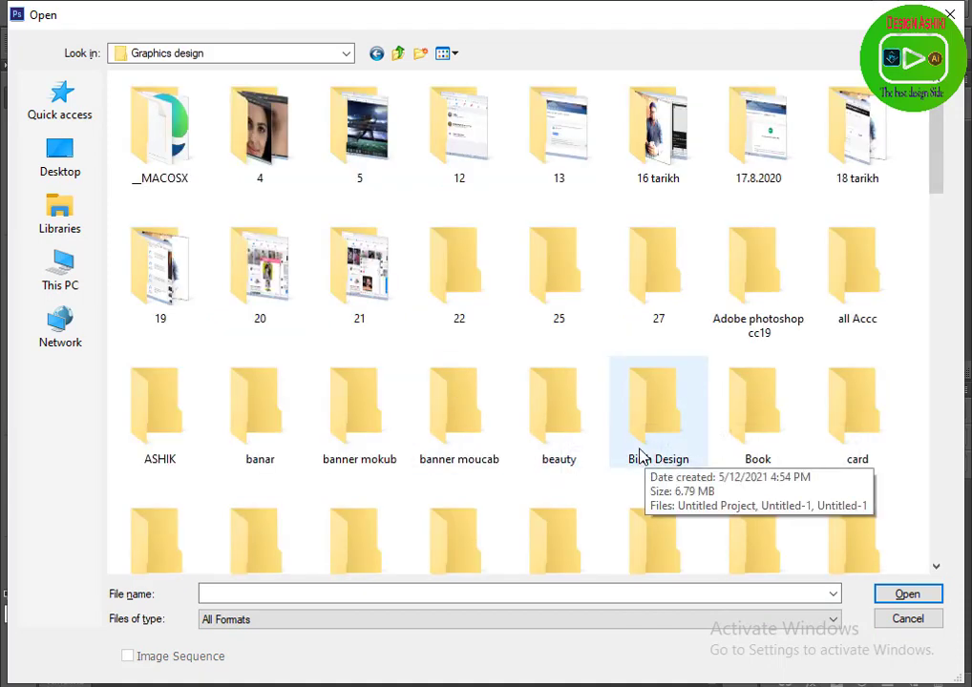
pyautogui.scroll(-2, 640, 458)
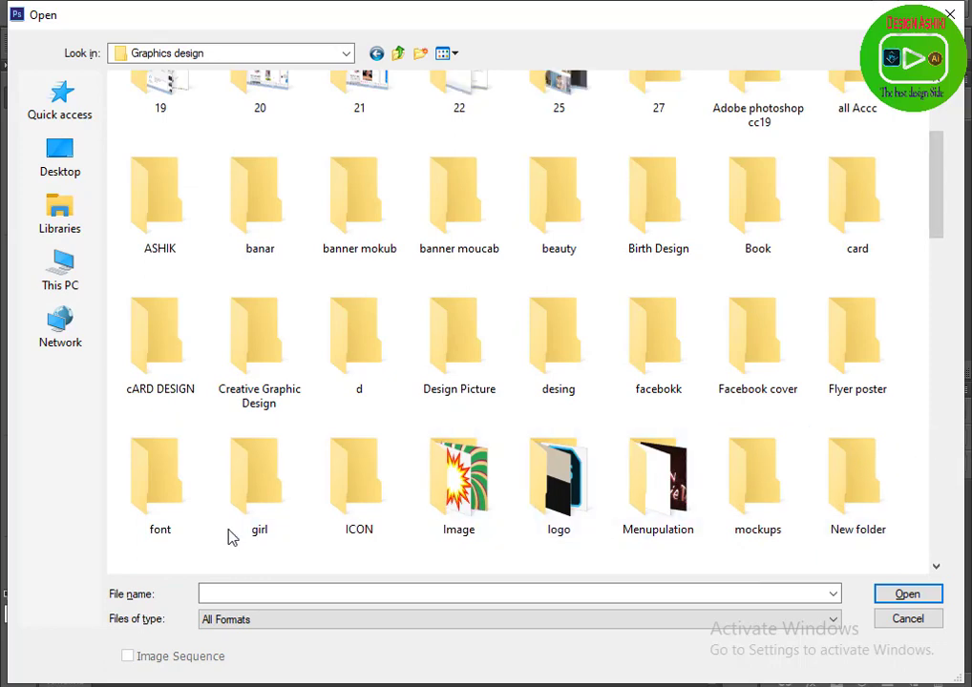
pyautogui.doubleClick(578, 497)
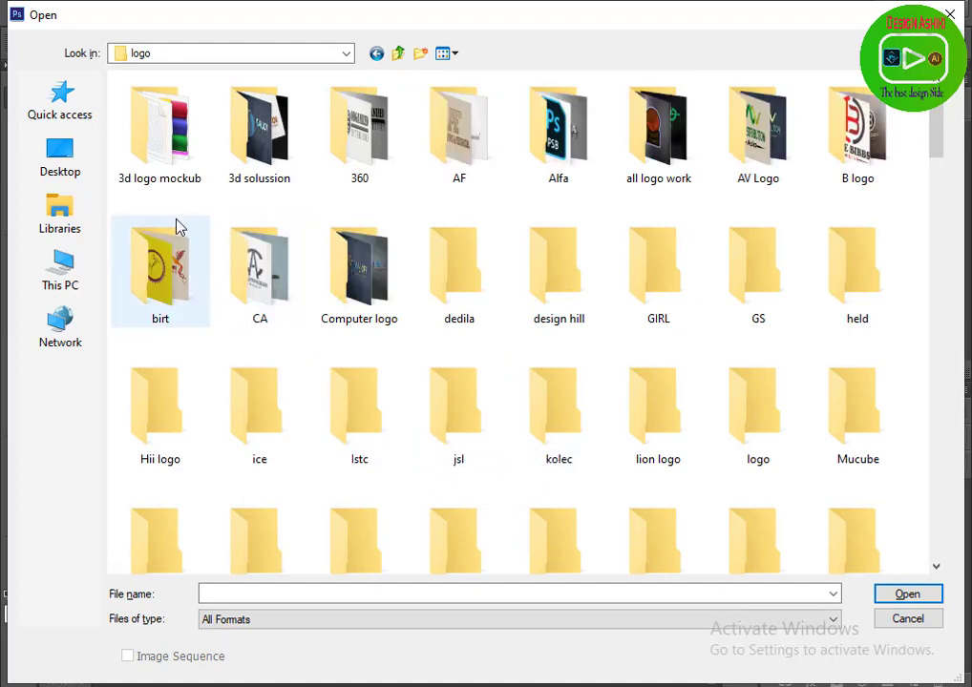
pyautogui.doubleClick(162, 153)
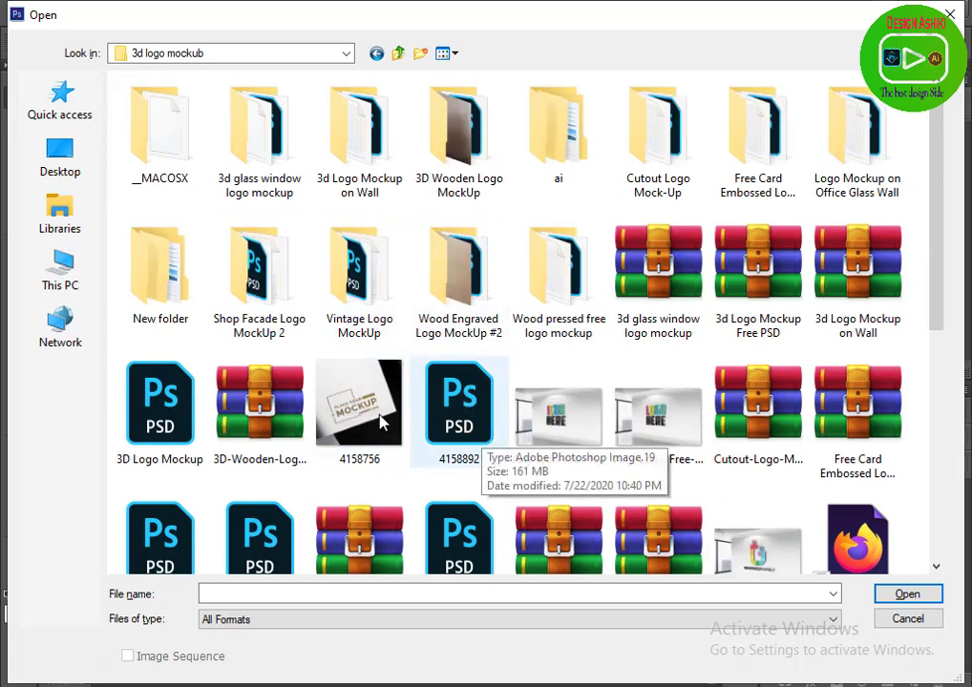
pyautogui.doubleClick(459, 405)
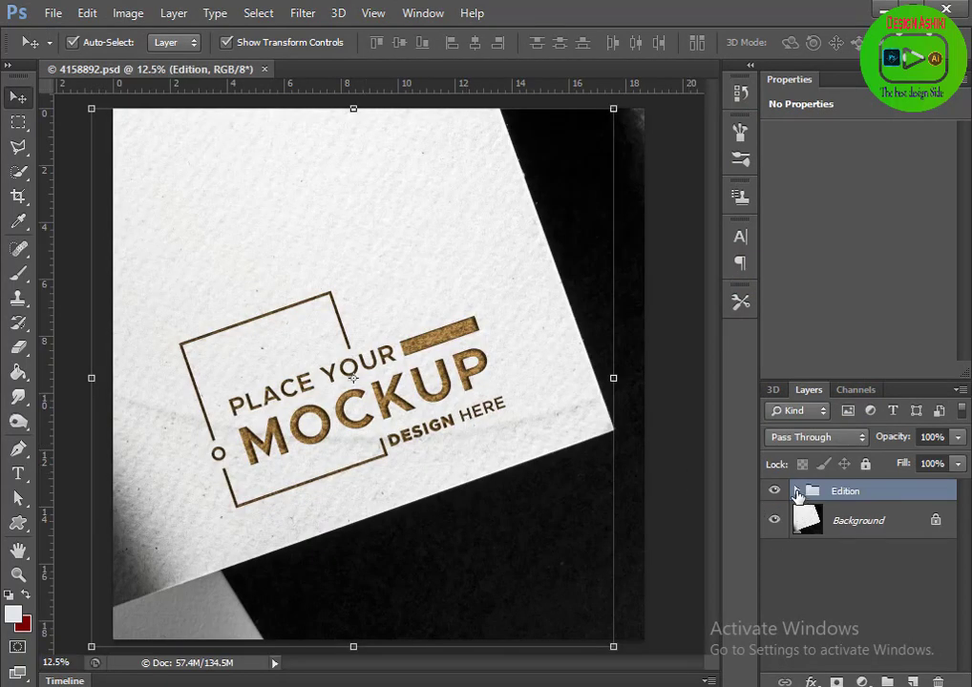
# Expand the Edition group and open the Place your design here smart object for editing.
pyautogui.click(797, 492)
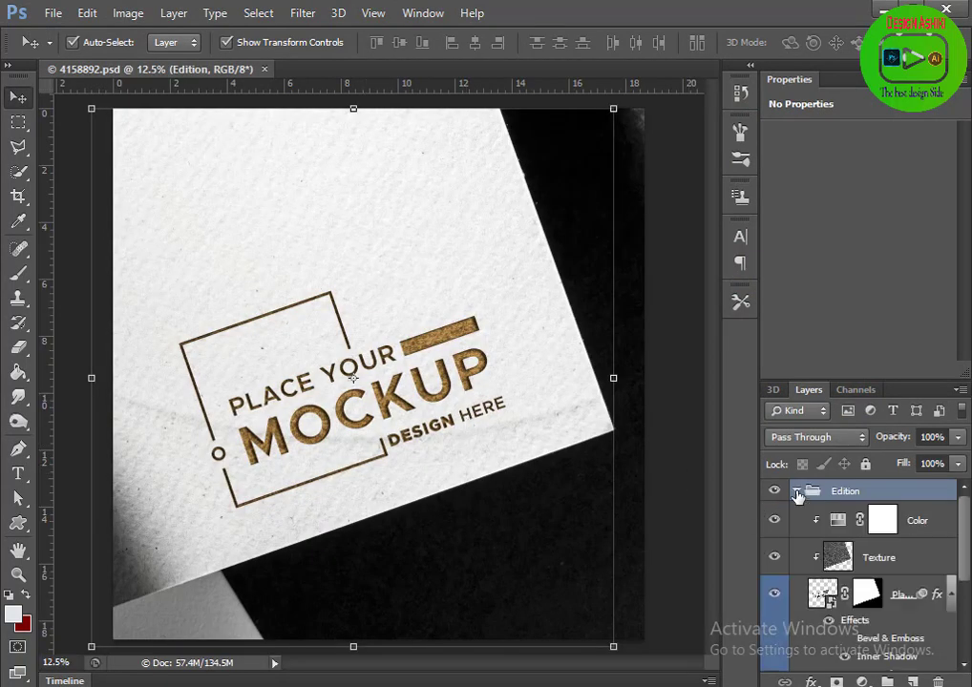
pyautogui.click(822, 594)
pyautogui.doubleClick(823, 607)
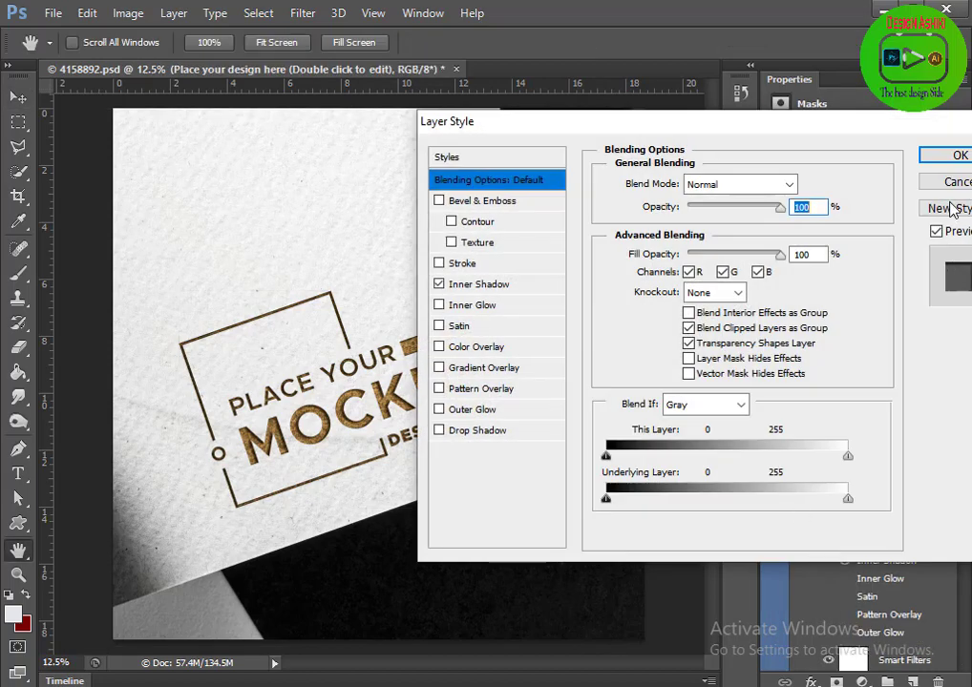
pyautogui.click(950, 181)
pyautogui.doubleClick(823, 497)
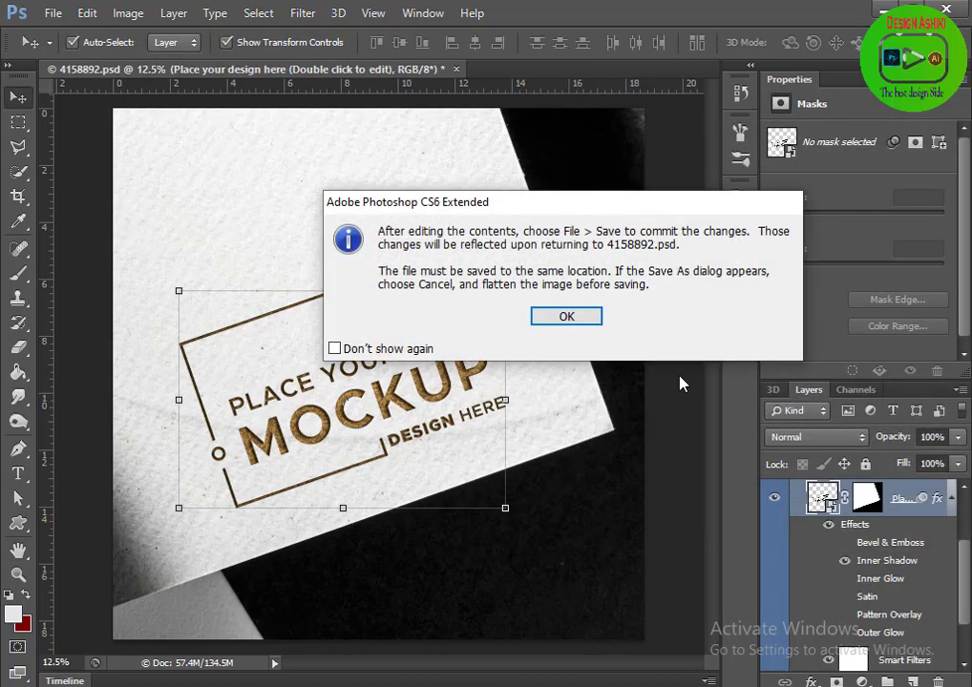
pyautogui.click(567, 317)
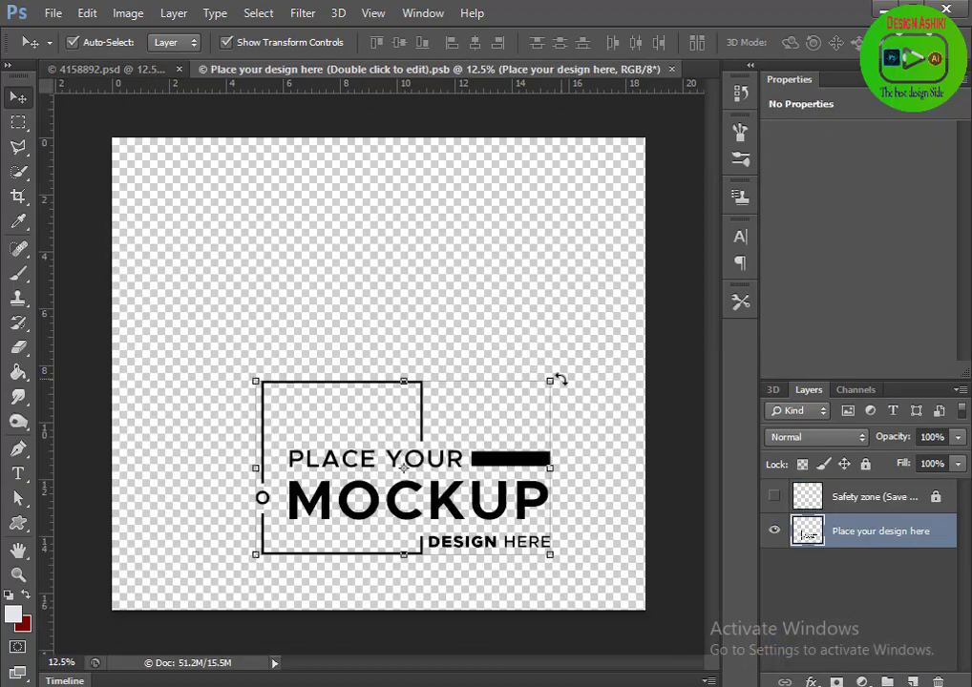
# Open 2.png from the Desktop and drag the logo into the smart-object document.
pyautogui.hotkey('ctrl', 'o')
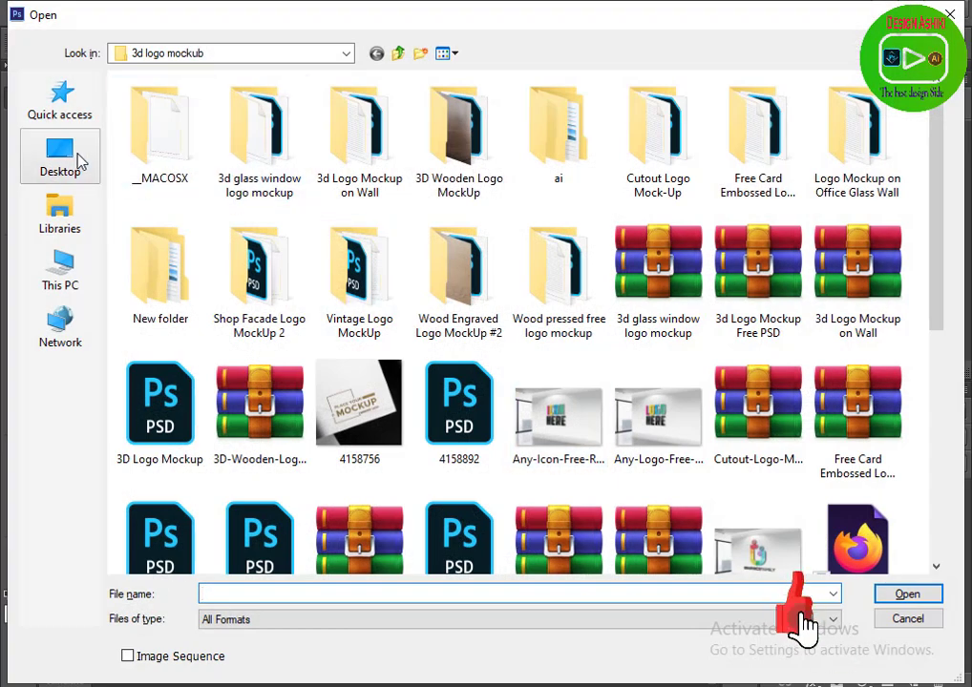
pyautogui.click(72, 170)
pyautogui.scroll(-3, 677, 463)
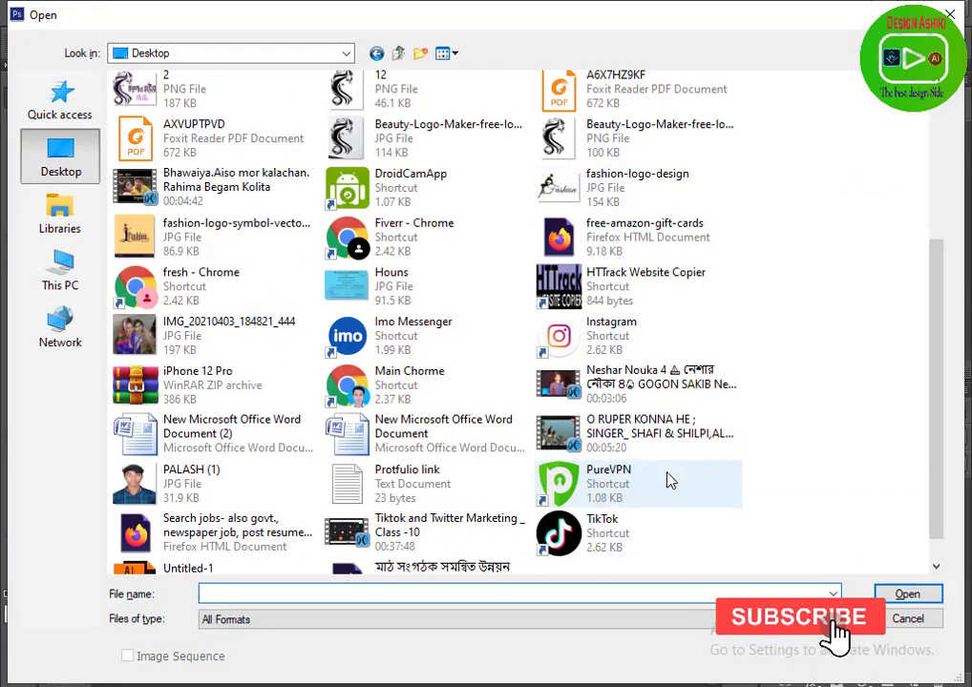
pyautogui.doubleClick(187, 98)
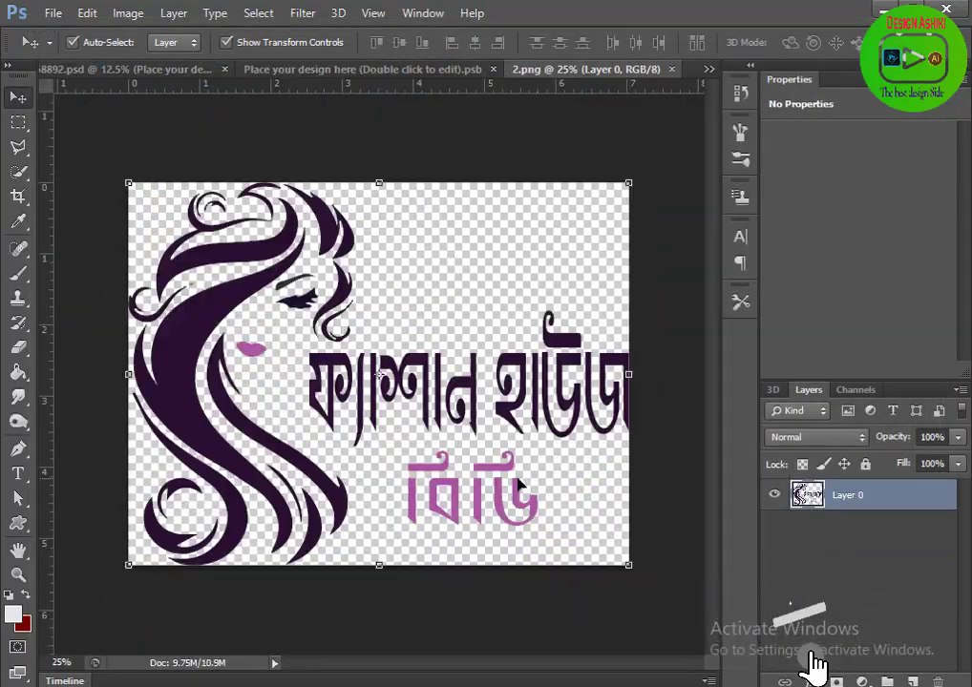
pyautogui.moveTo(182, 340); pyautogui.dragTo(392, 370)
pyautogui.click(555, 339)
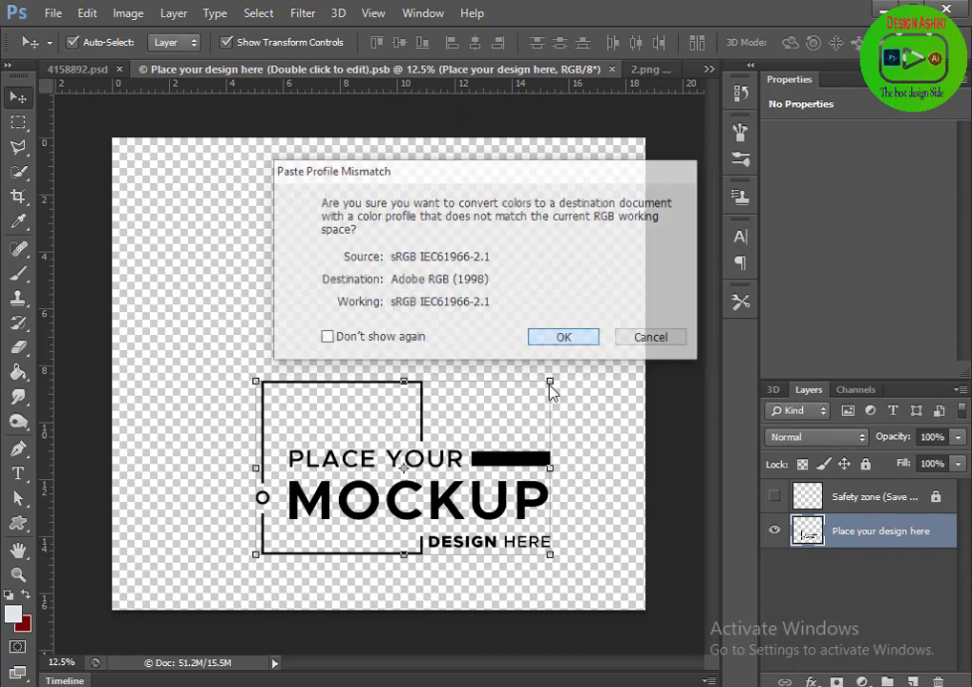
# Hide the PLACE YOUR MOCKUP placeholder, position and enlarge the logo, then save the smart object.
pyautogui.click(773, 566)
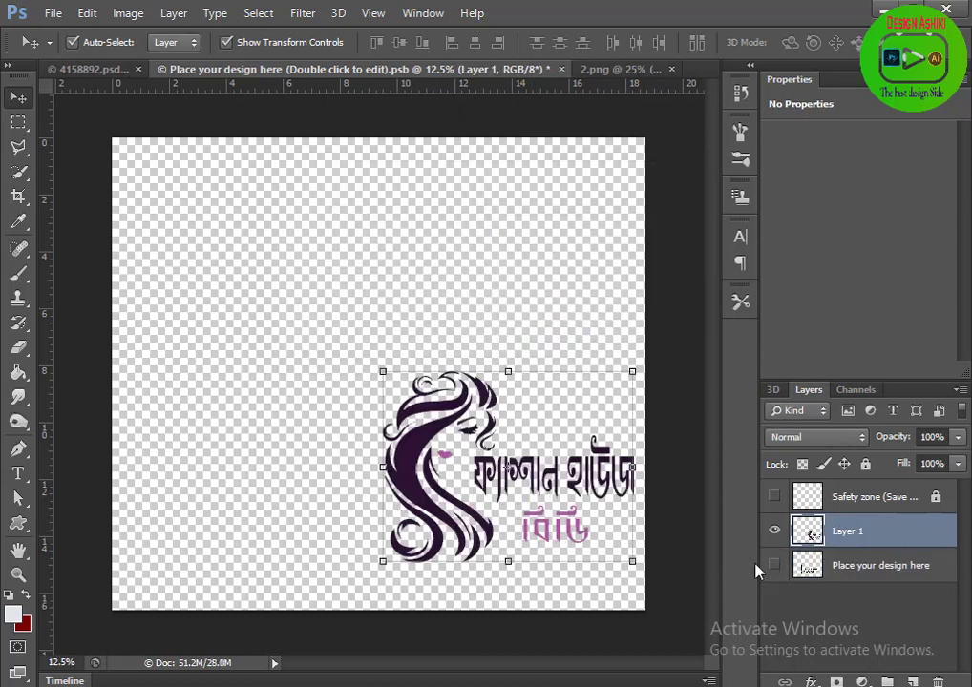
pyautogui.moveTo(531, 495); pyautogui.dragTo(479, 483)
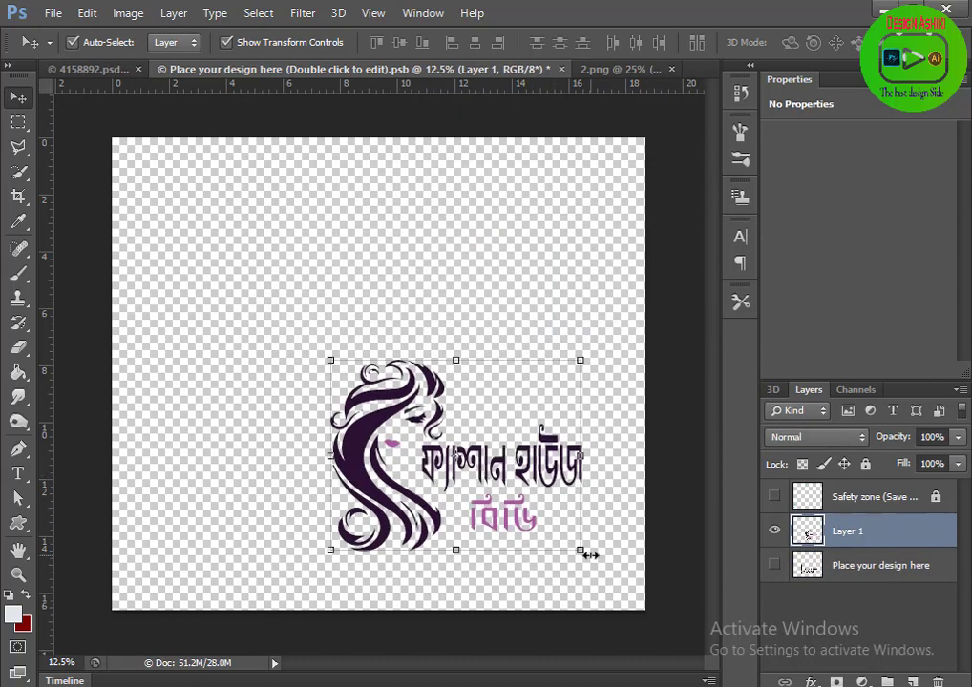
pyautogui.moveTo(579, 552); pyautogui.dragTo(599, 565)
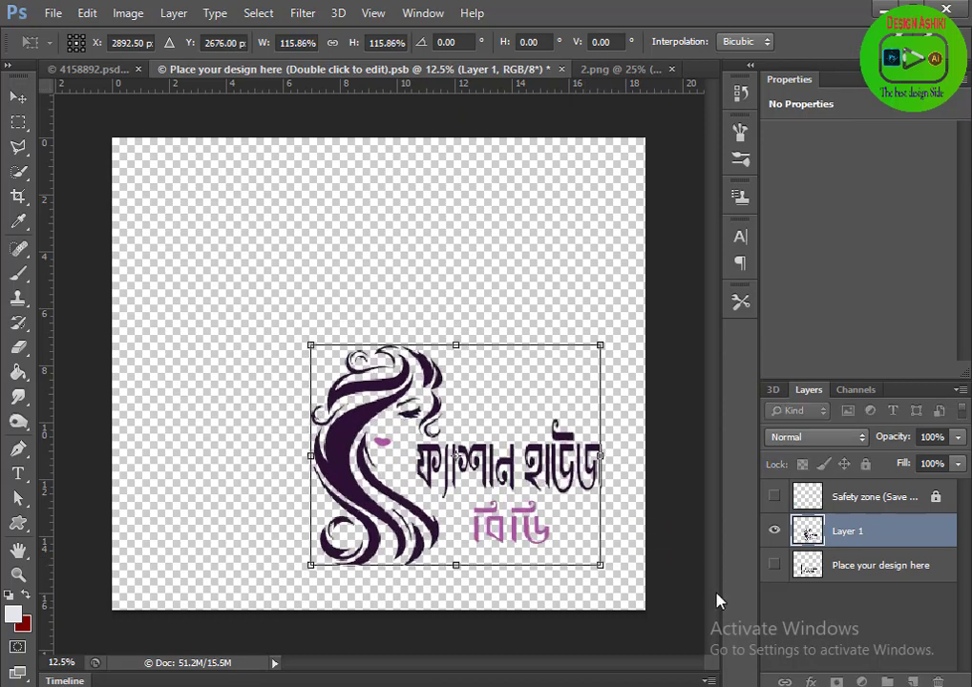
pyautogui.press('Return')
pyautogui.hotkey('ctrl', 's')
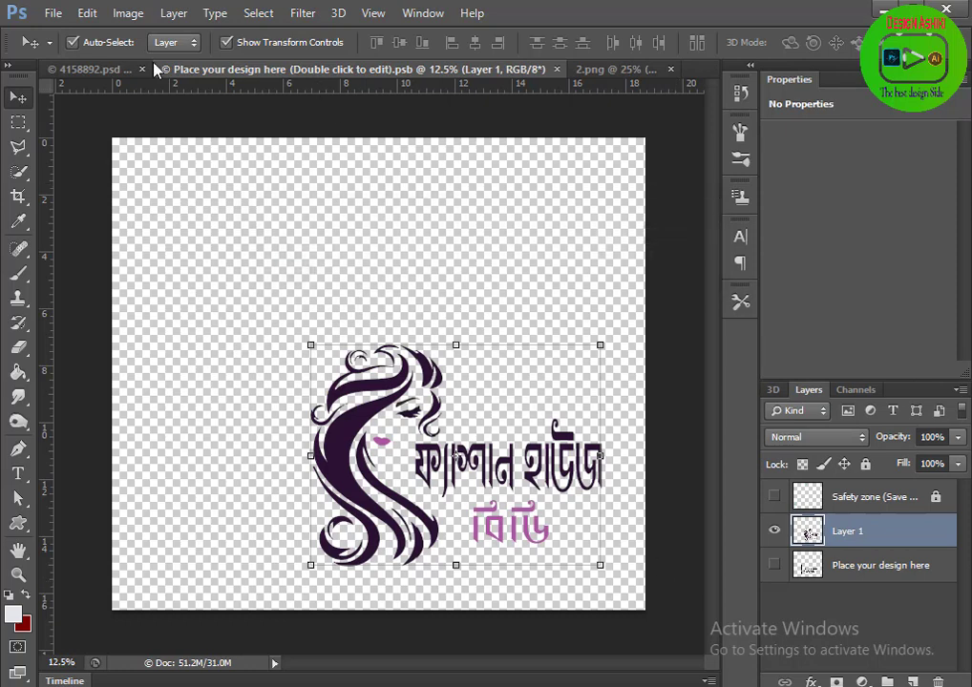
# Return to 4158892.psd and toggle the logo's Inner Shadow off and back on.
pyautogui.click(116, 69)
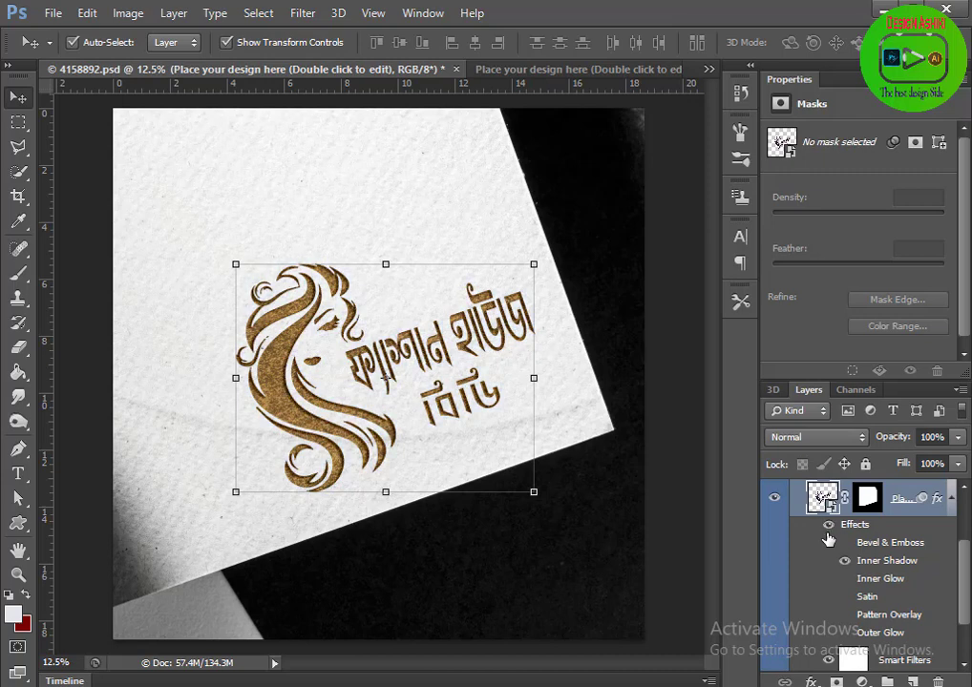
pyautogui.scroll(-2, 836, 549)
pyautogui.scroll(-1, 848, 584)
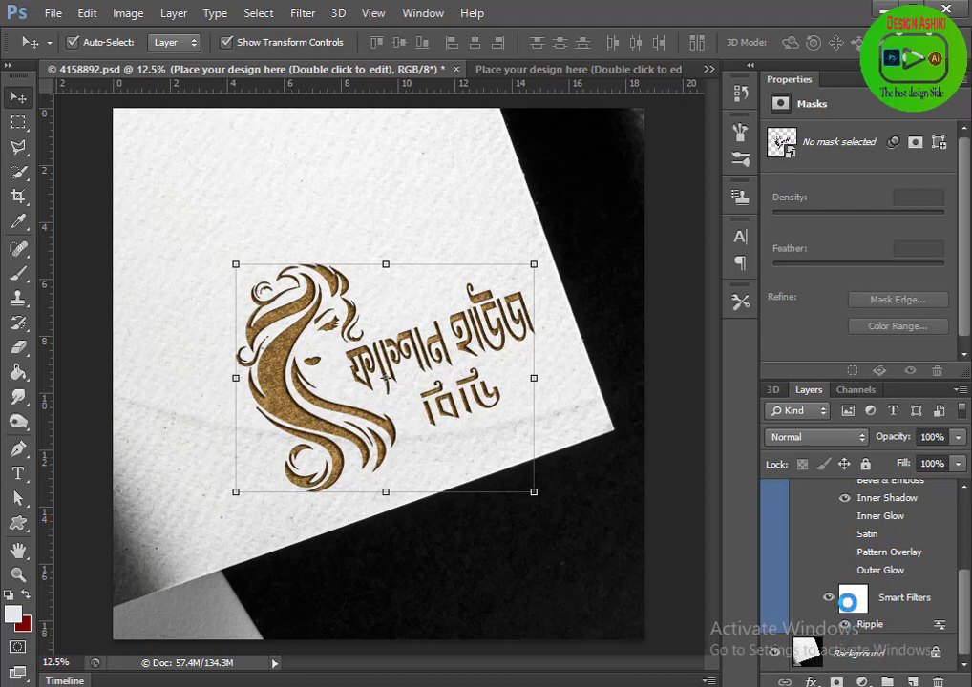
pyautogui.scroll(2, 847, 602)
pyautogui.click(843, 543)
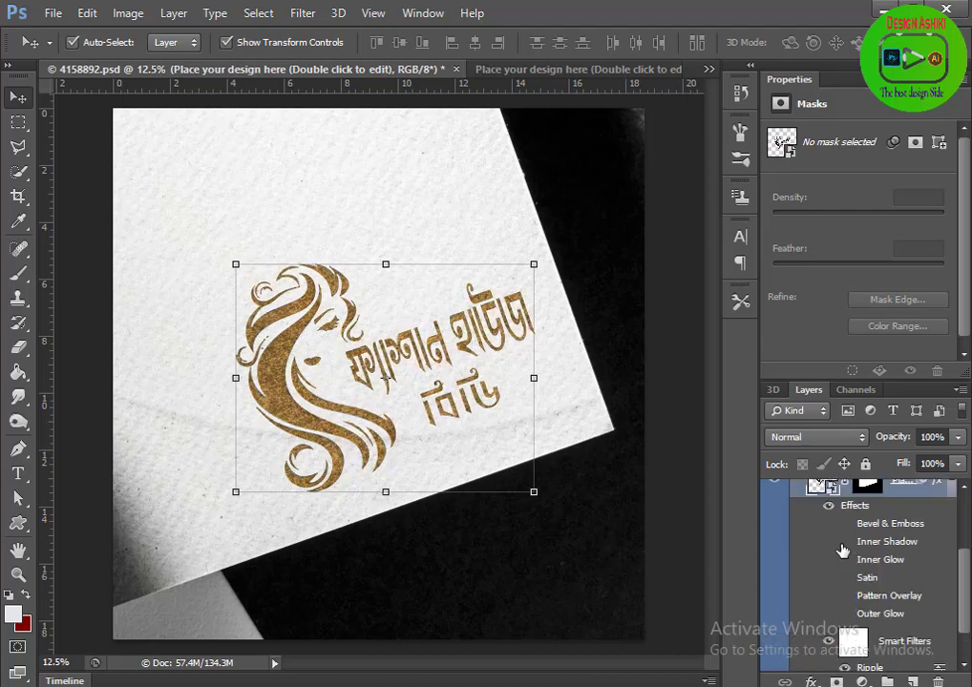
pyautogui.click(844, 543)
# Hide the gold Texture and Color layers so the logo shows its purple colours.
pyautogui.scroll(3, 833, 520)
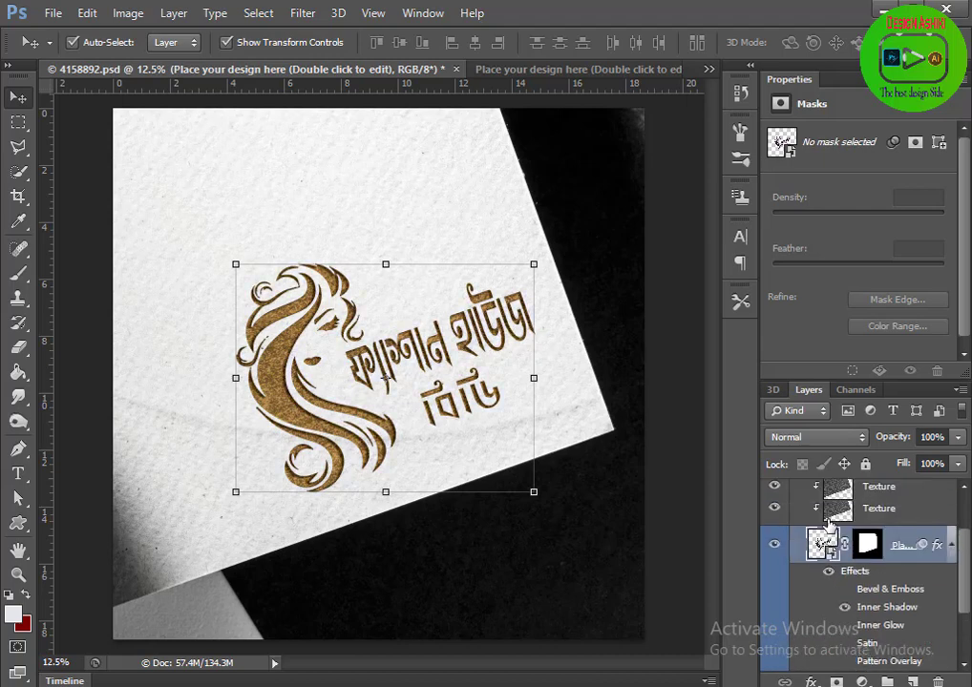
pyautogui.scroll(1, 823, 535)
pyautogui.click(771, 533)
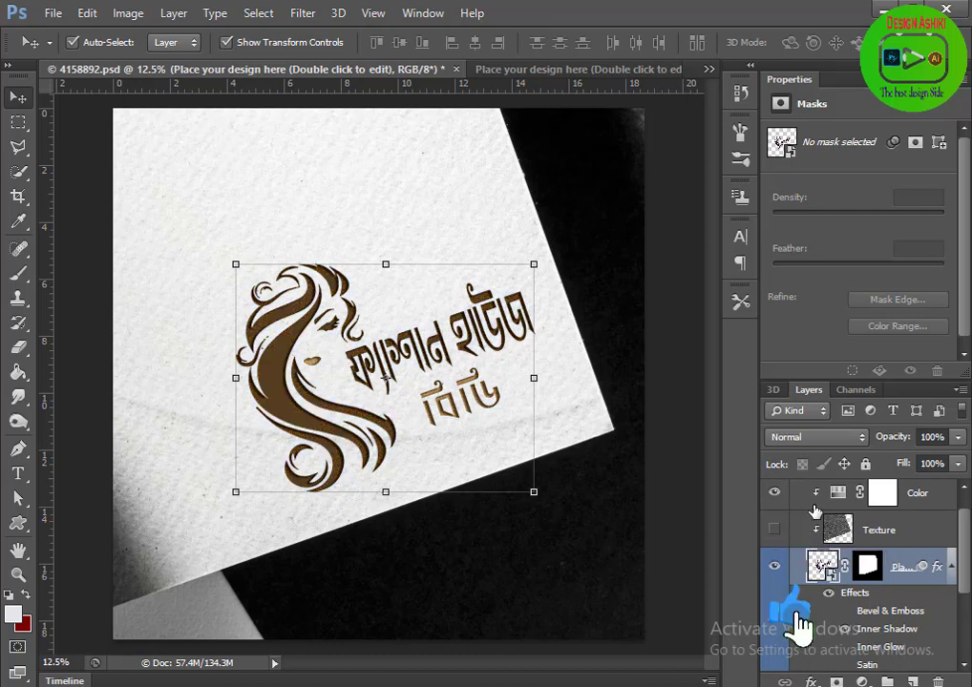
pyautogui.scroll(1, 771, 535)
pyautogui.click(774, 520)
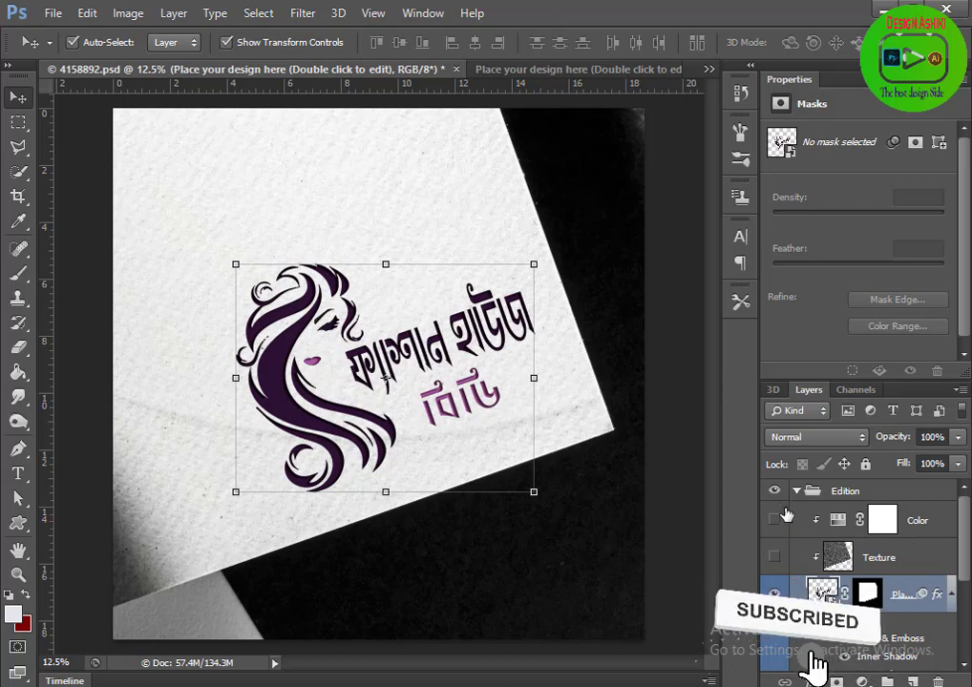
pyautogui.scroll(-1, 772, 503)
pyautogui.scroll(-1, 804, 647)
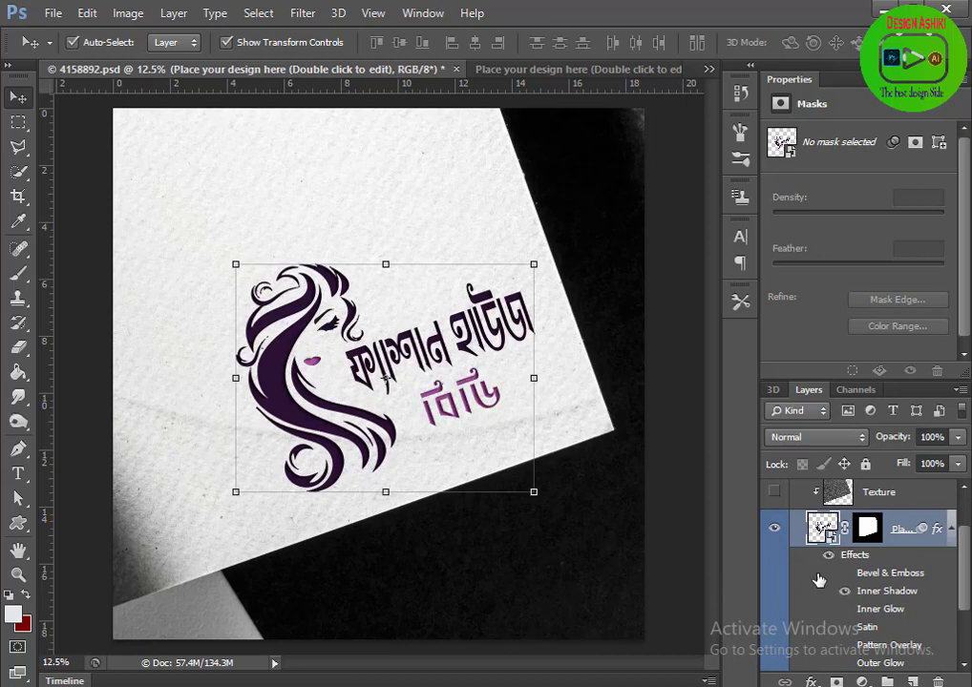
pyautogui.scroll(-1, 825, 591)
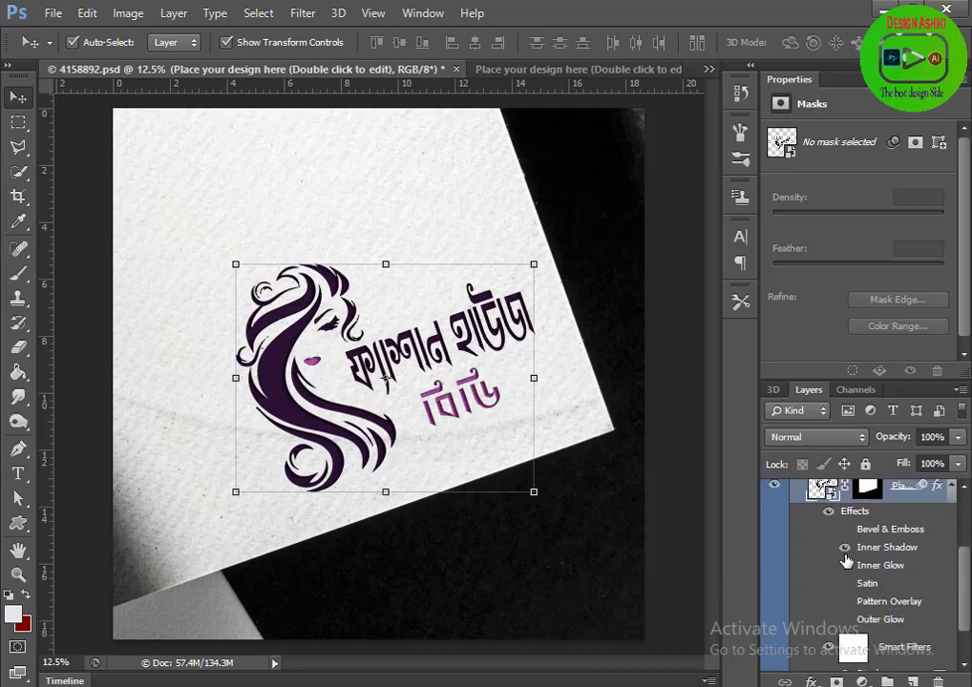
pyautogui.scroll(-2, 840, 578)
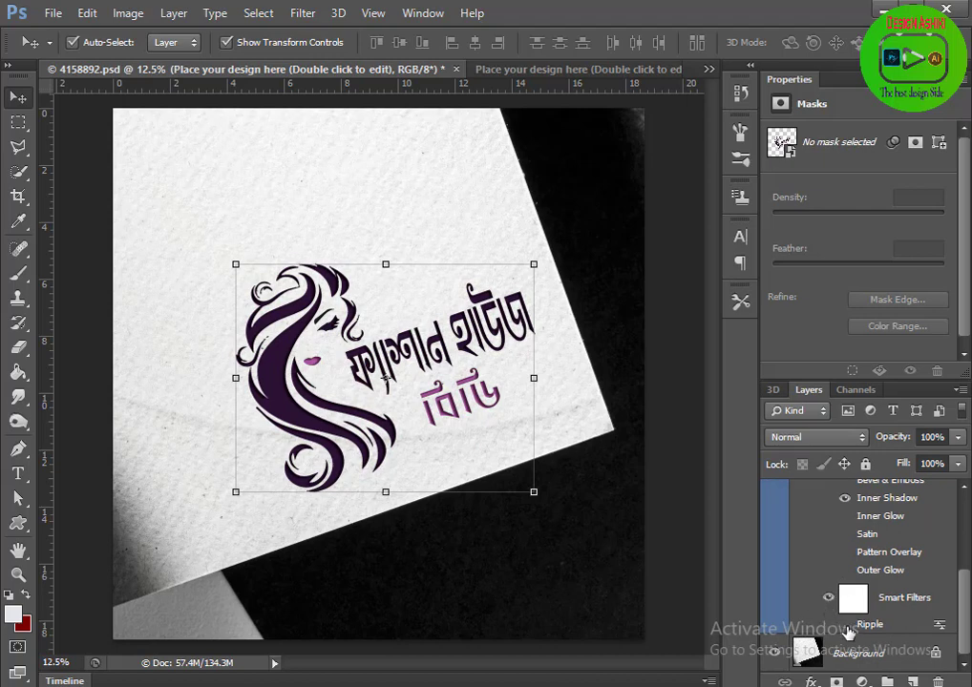
# Crop the mockup to a tight frame around the paper card and logo.
pyautogui.click(650, 579)
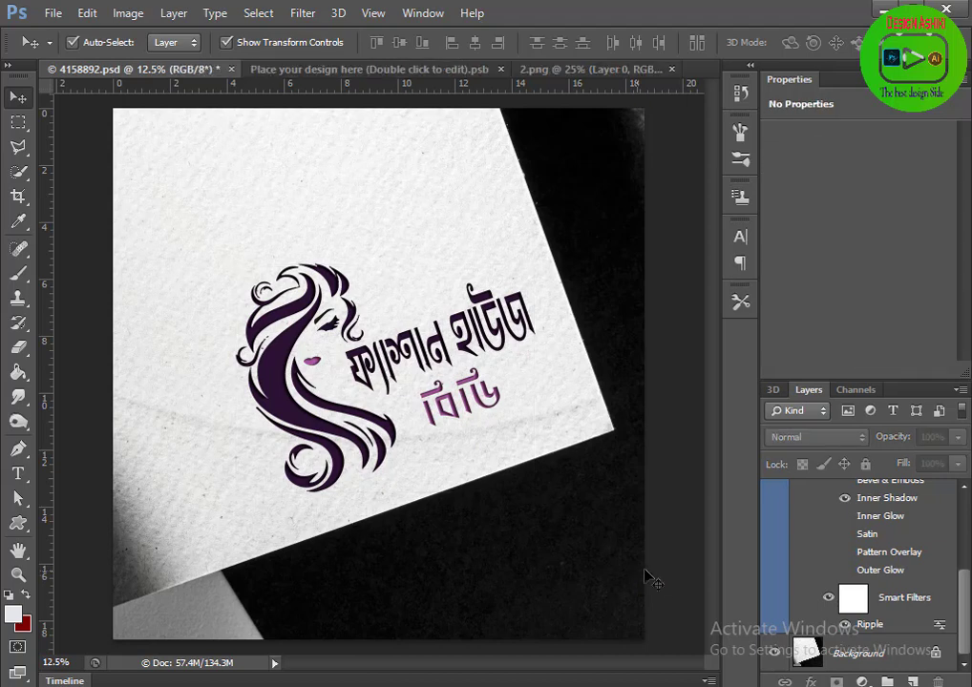
pyautogui.click(17, 196)
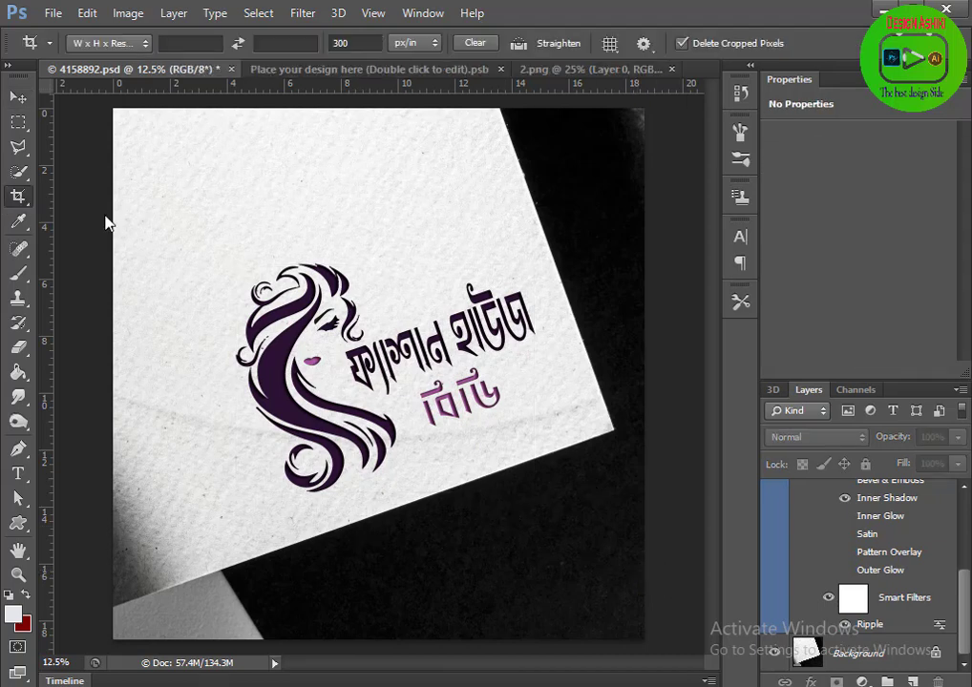
pyautogui.moveTo(172, 190); pyautogui.dragTo(582, 522)
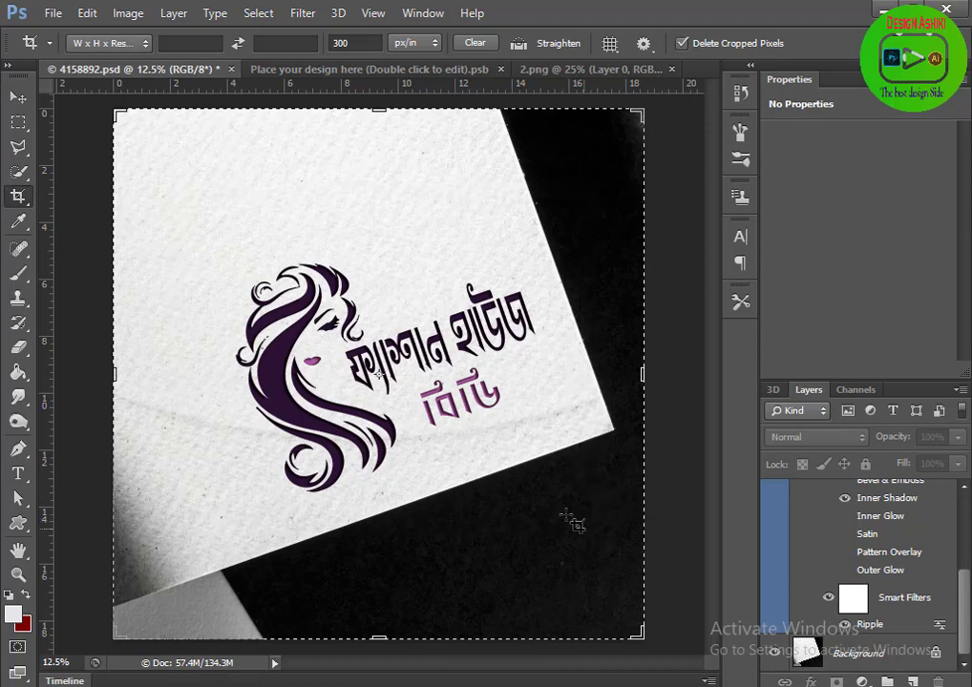
pyautogui.press('Return')
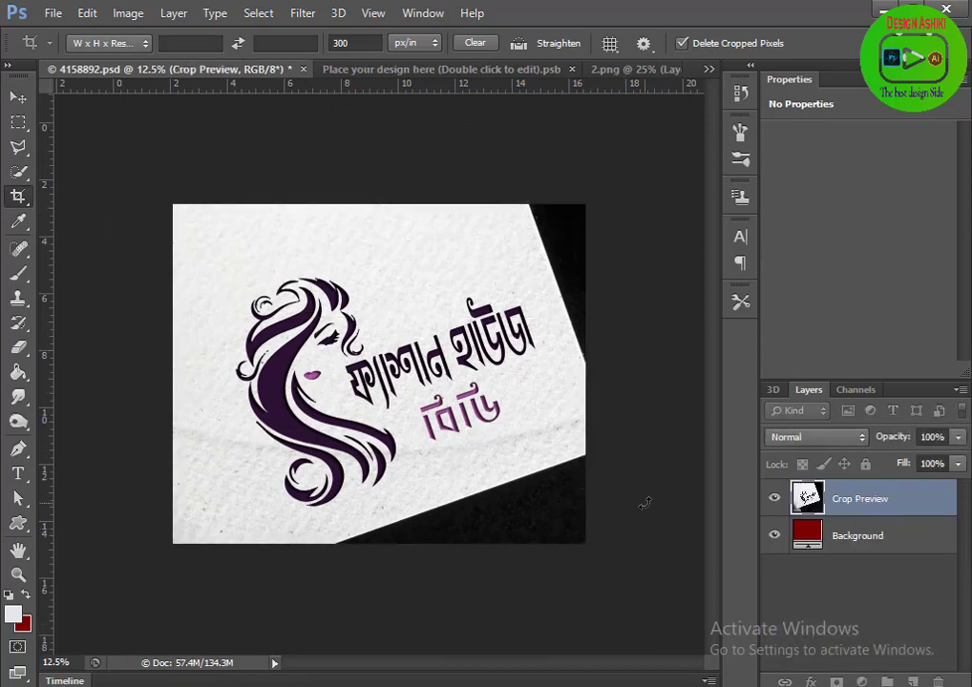
pyautogui.click(17, 100)
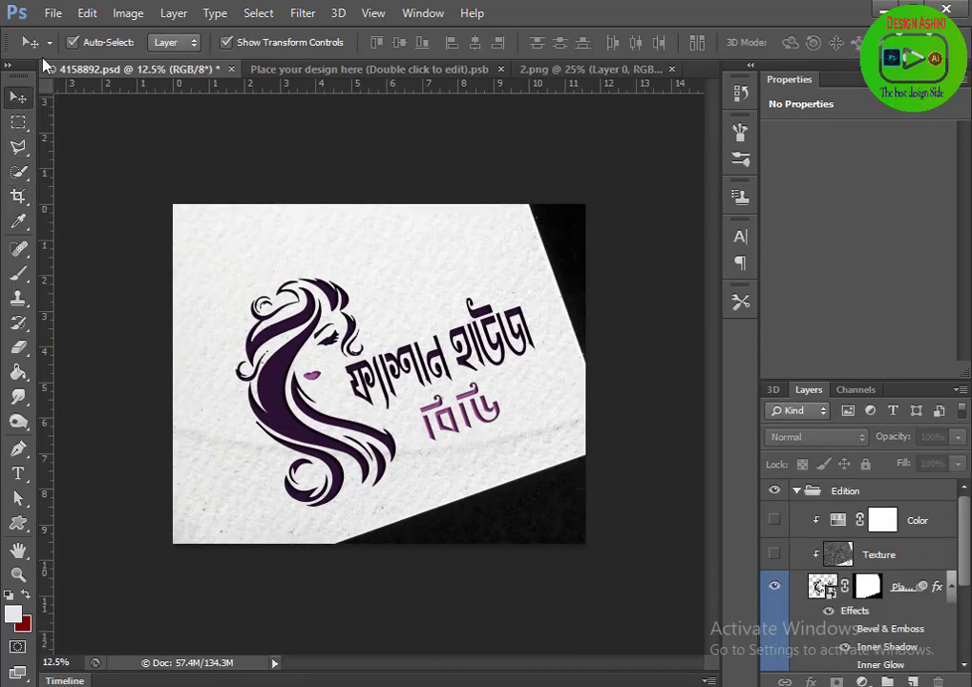
pyautogui.click(50, 14)
# Save the mockup to the Desktop as 12.jpg in JPEG format at quality 12.
pyautogui.click(93, 240)
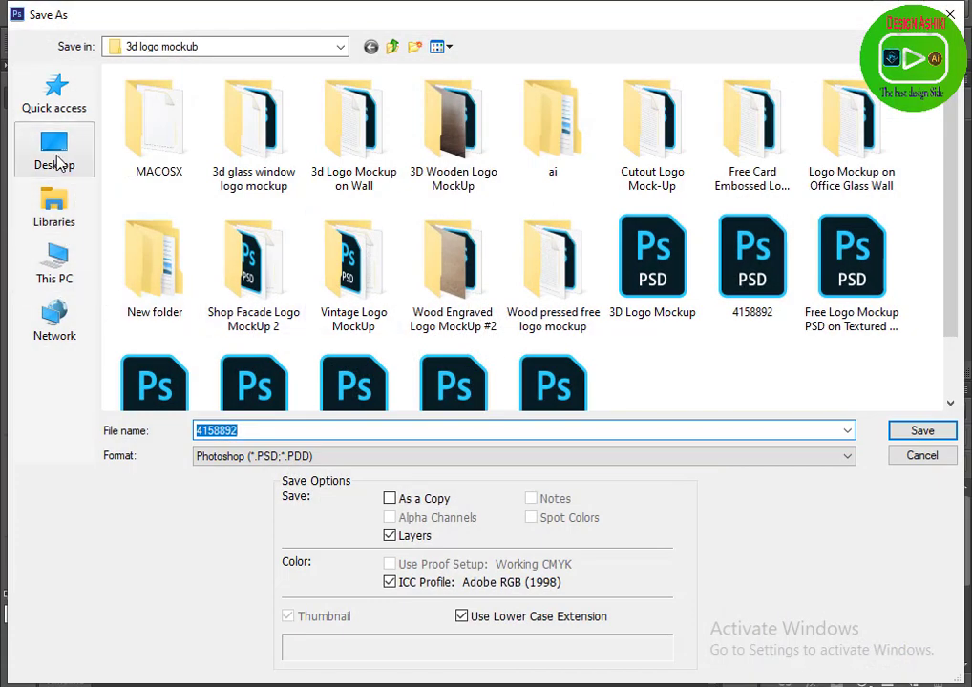
pyautogui.click(55, 161)
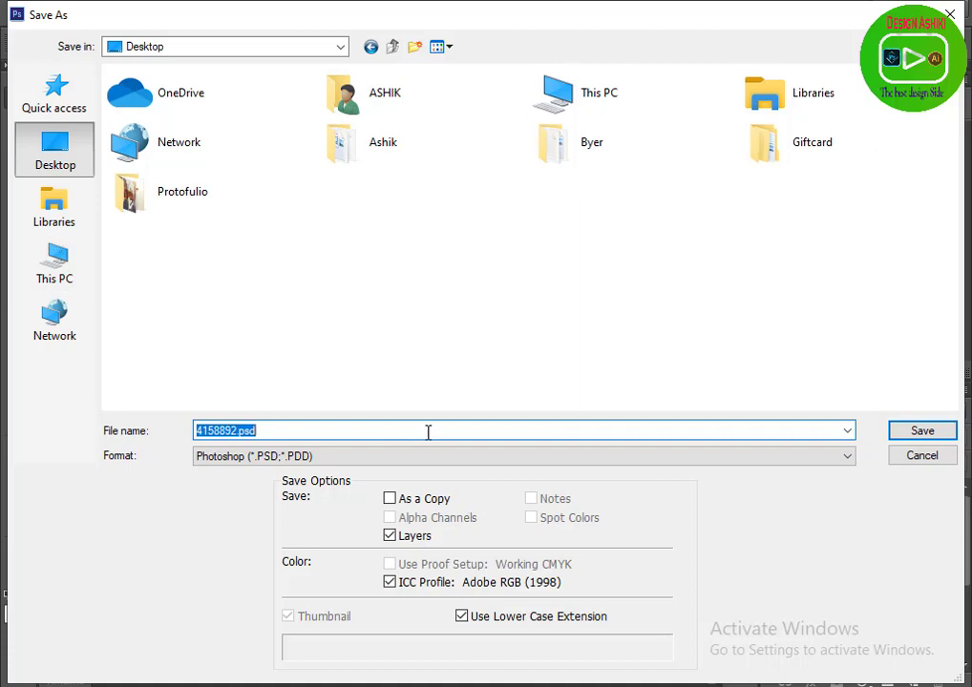
pyautogui.write('12')
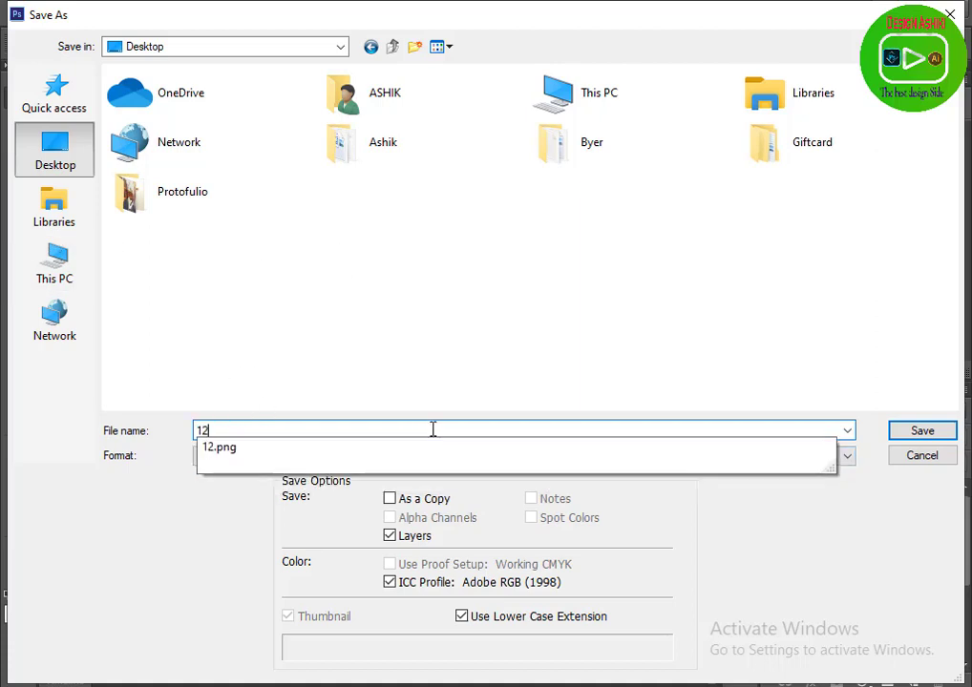
pyautogui.click(384, 417)
pyautogui.click(294, 459)
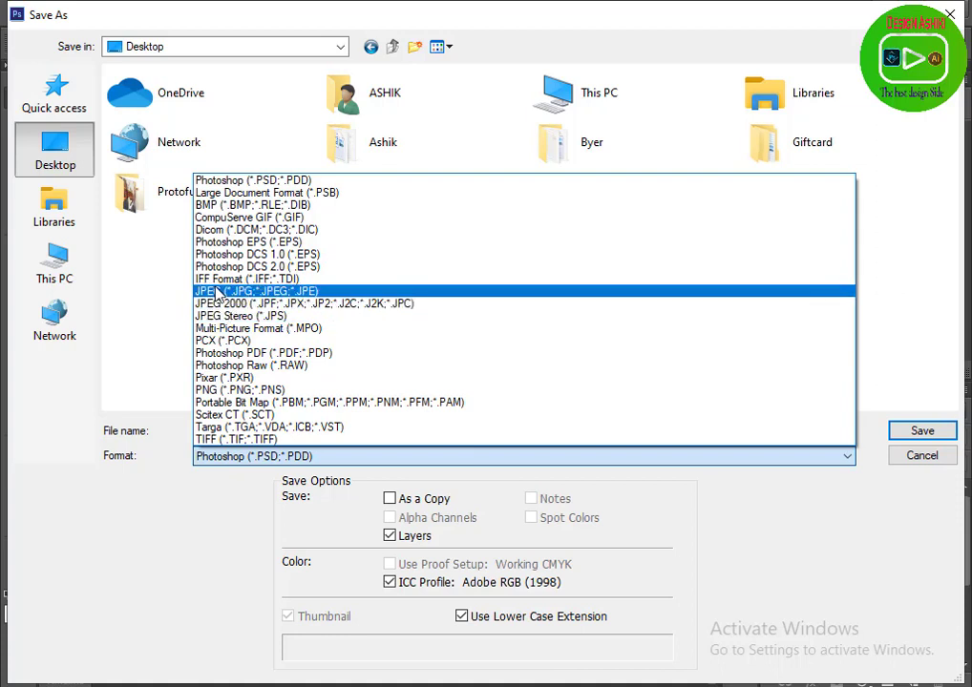
pyautogui.click(242, 291)
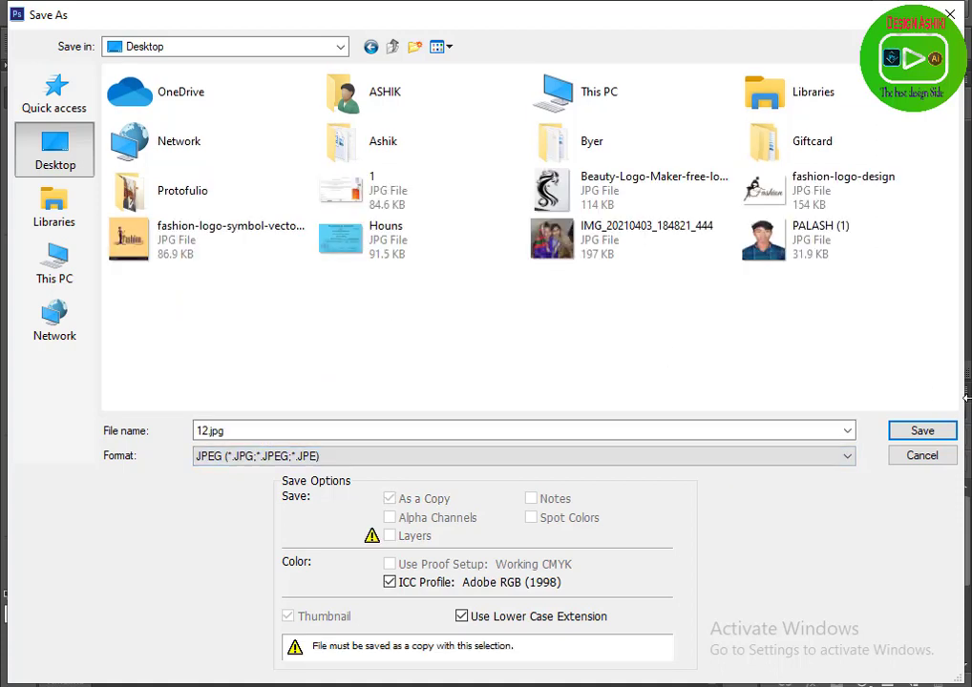
pyautogui.click(921, 432)
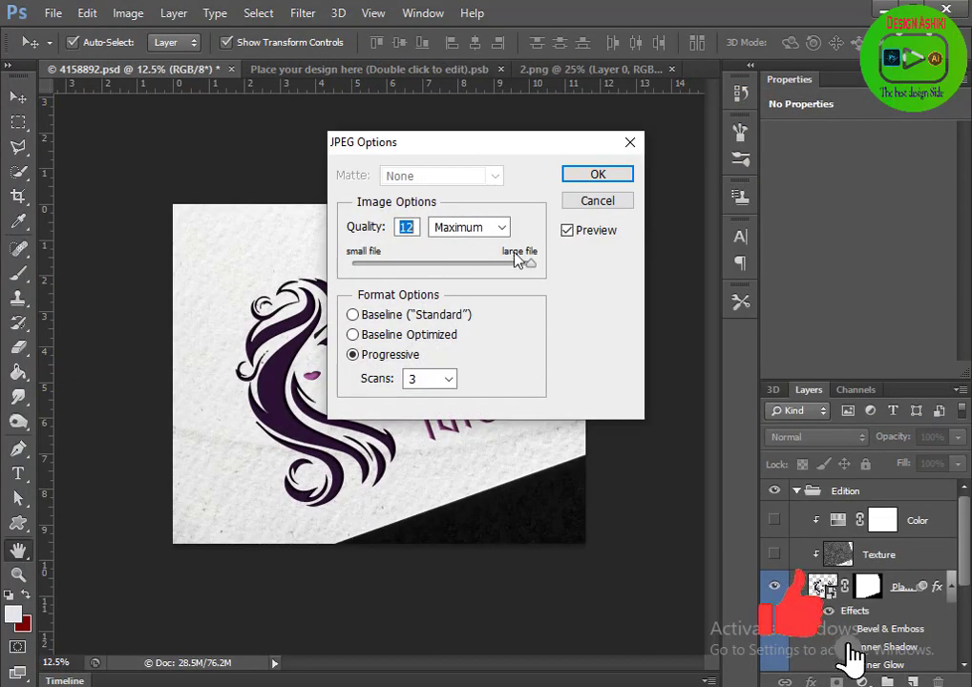
pyautogui.click(597, 175)
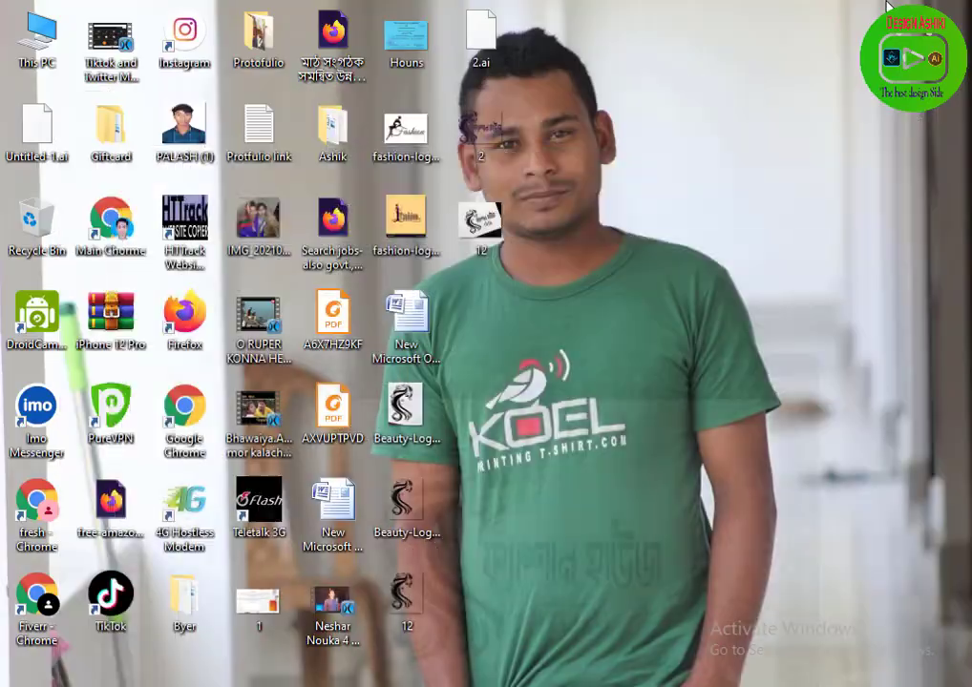
# Open 12.jpg from the desktop to view the logo on the paper card.
pyautogui.doubleClick(501, 229)
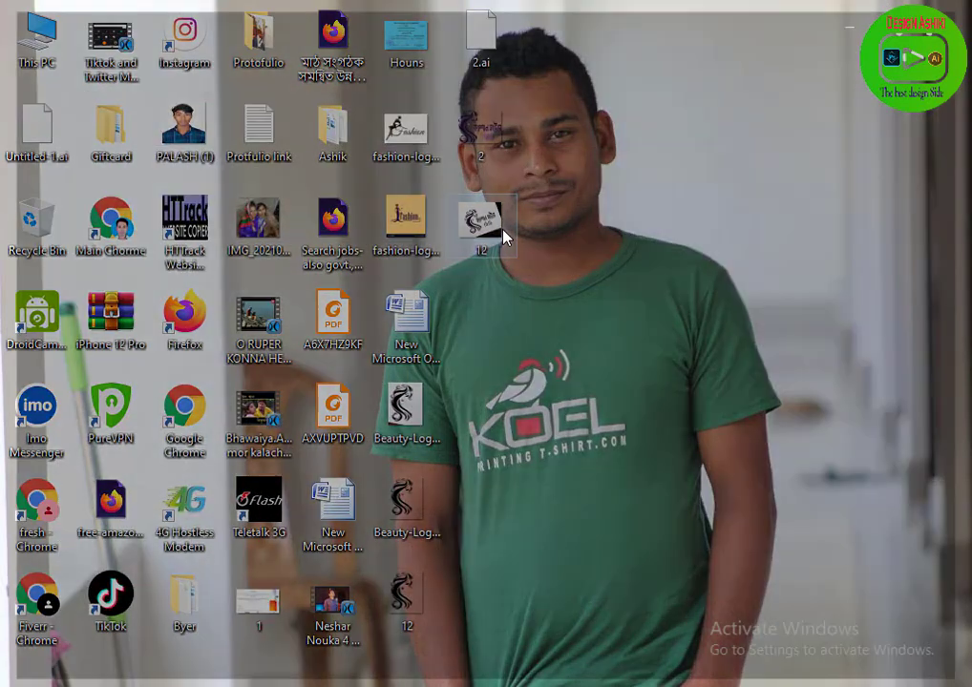